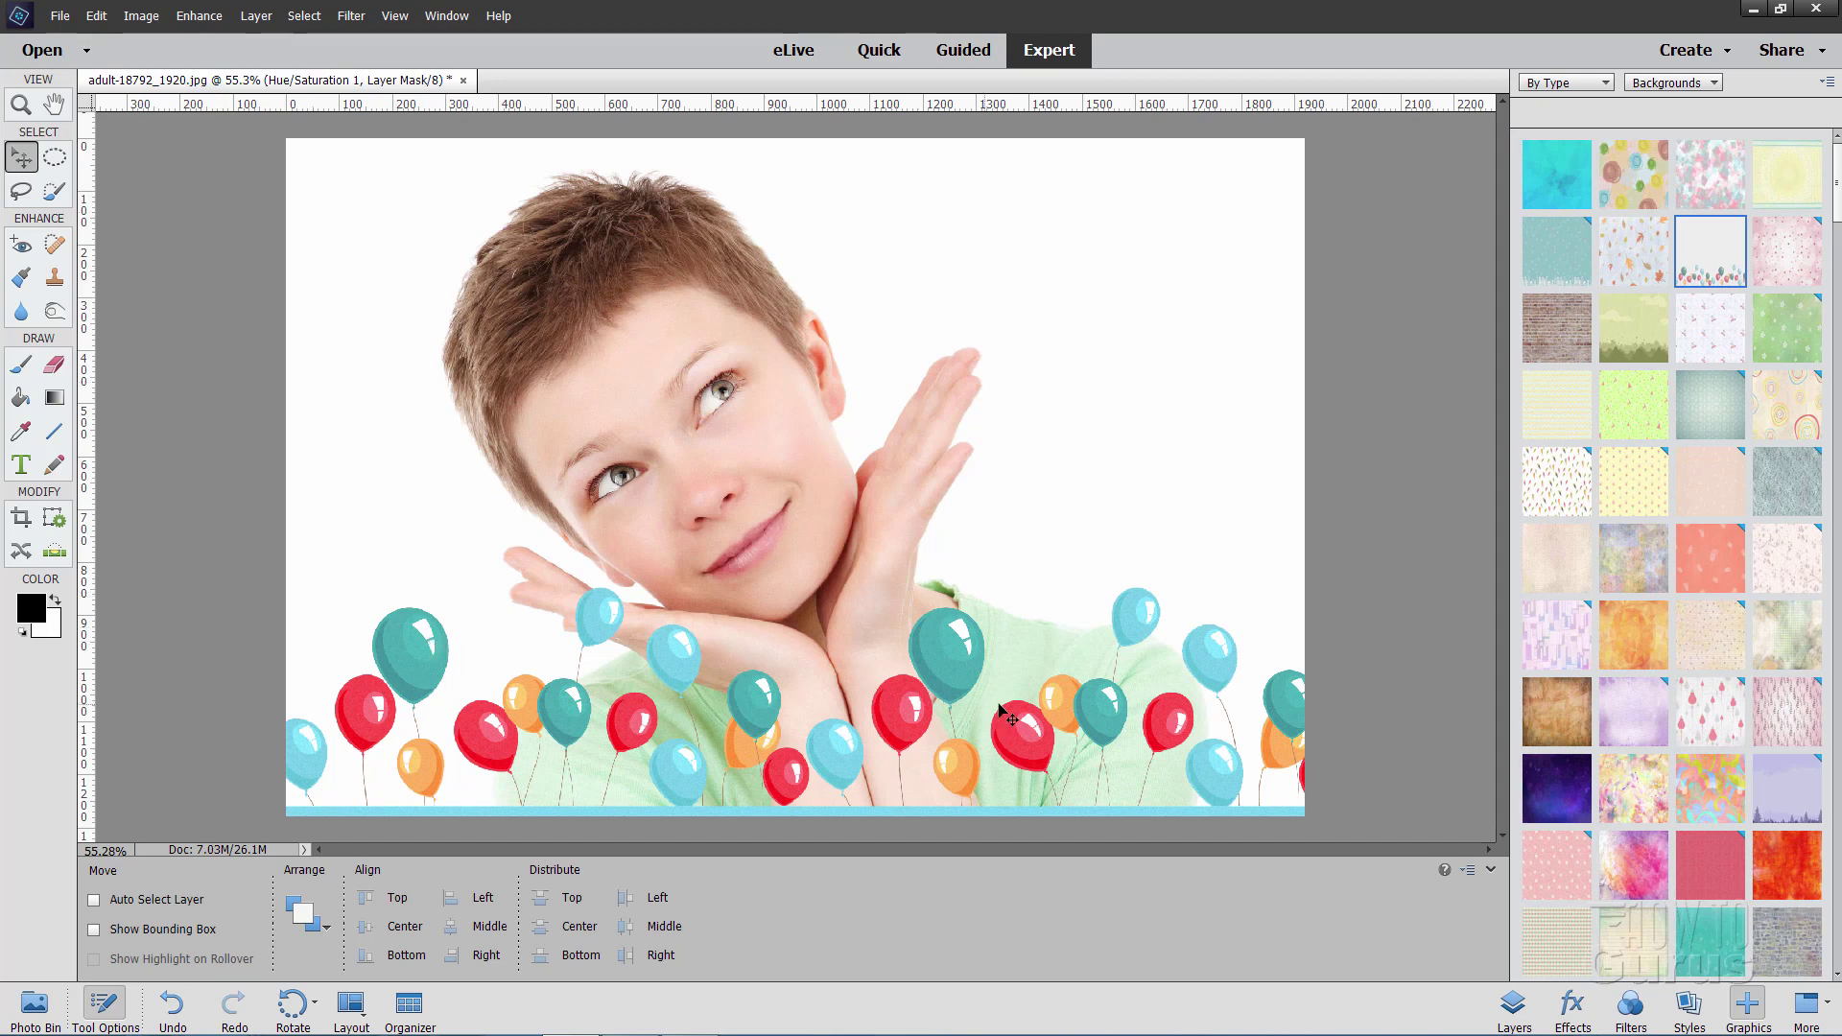
Toggle the masked balloon layer's visibility to check the finished composition, and close the document
left_click(1513, 1005)
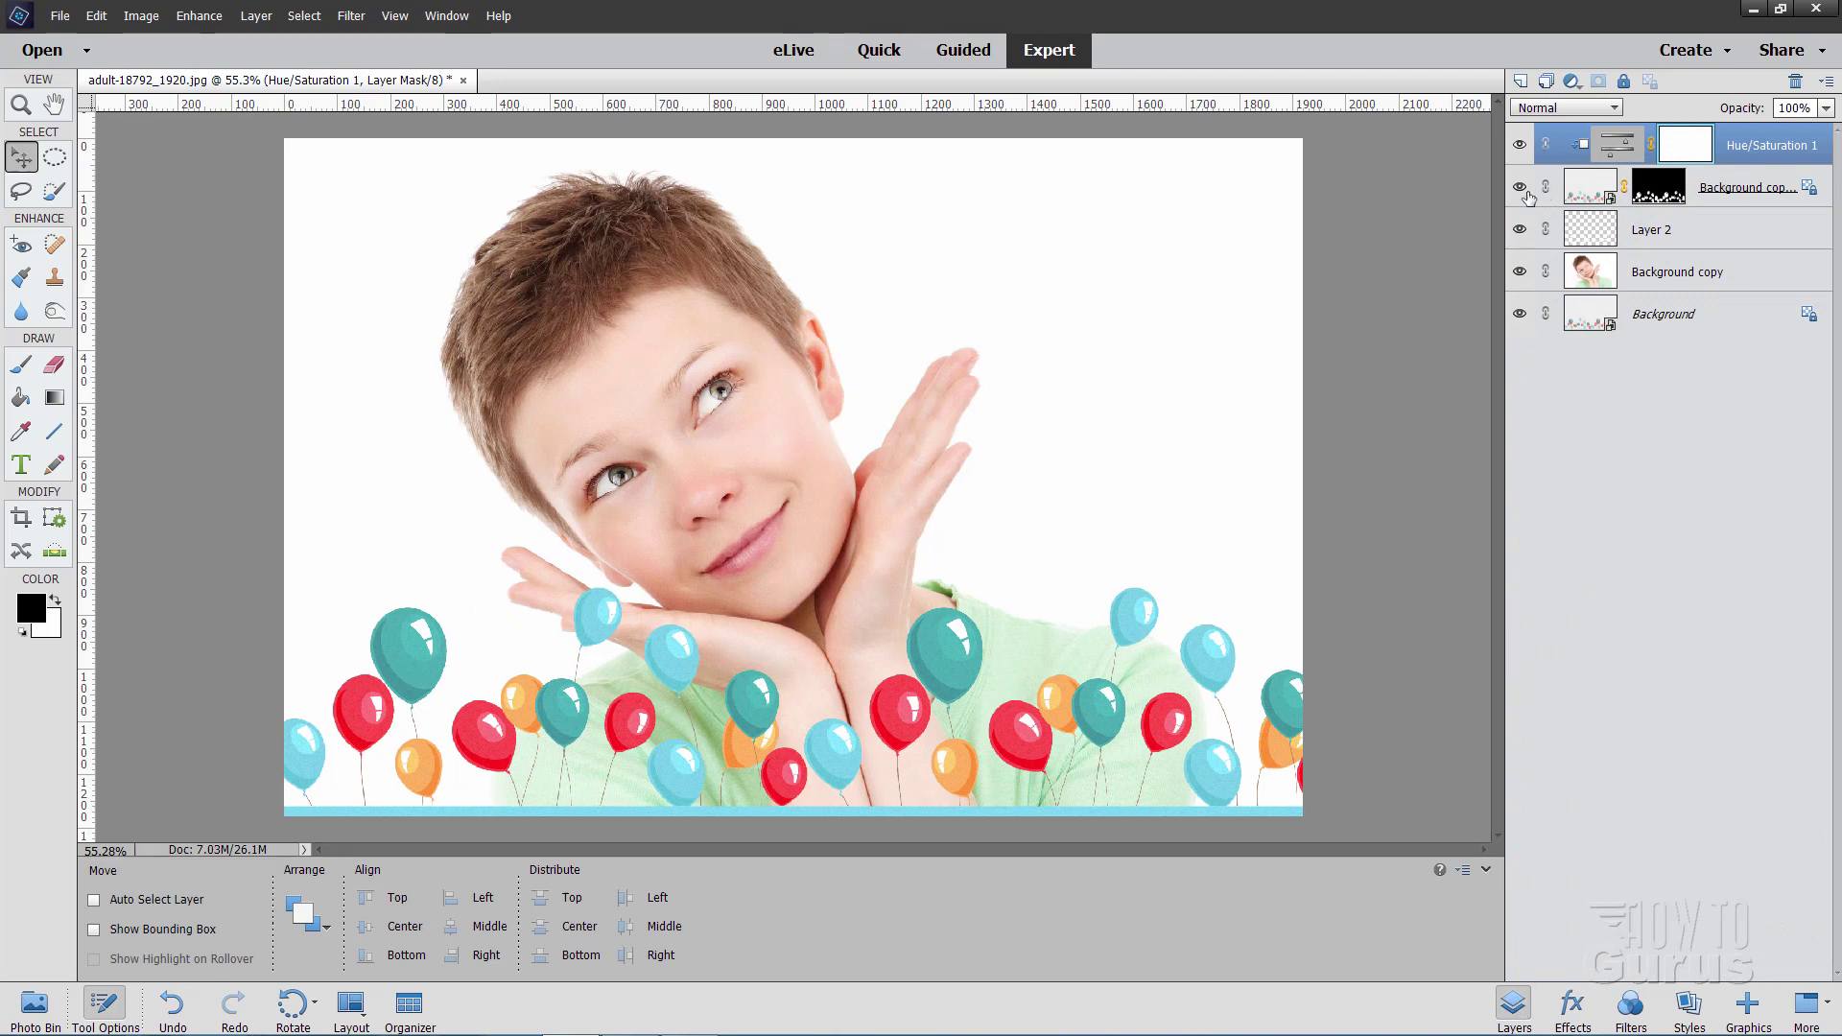
left_click(1522, 189)
left_click(1522, 189)
left_click(463, 80)
left_click(957, 388)
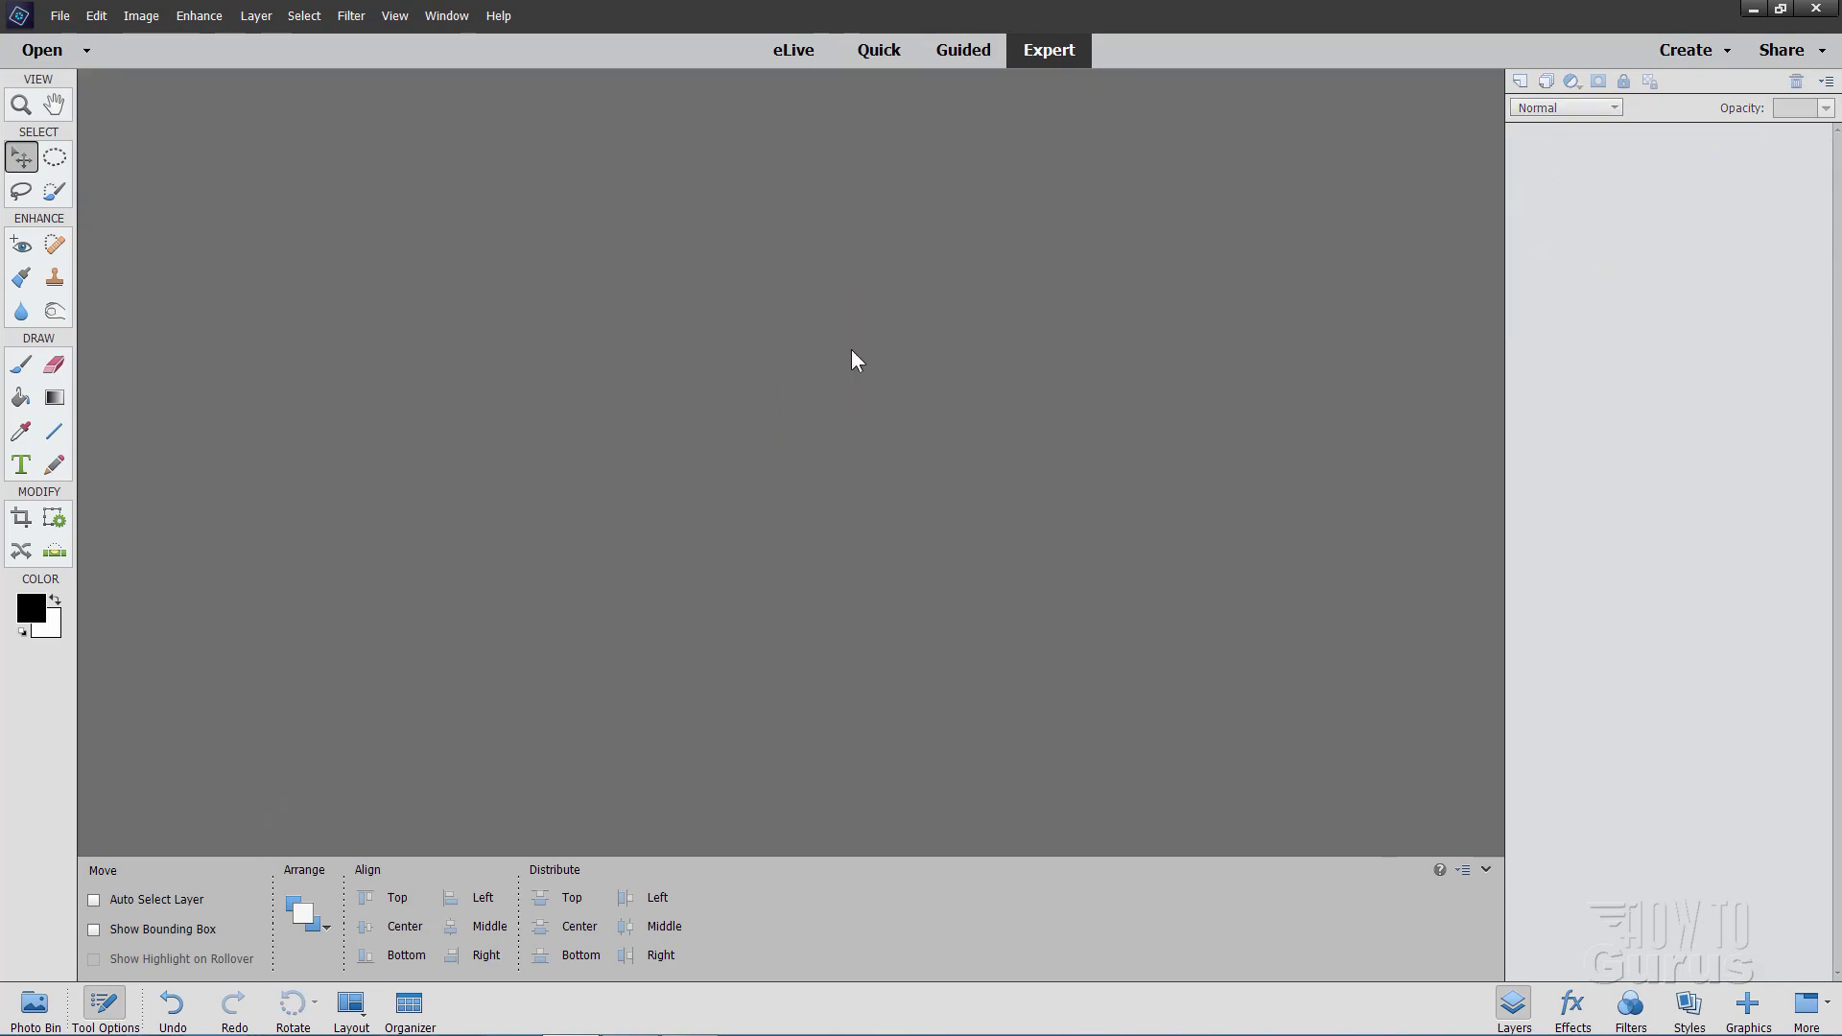
Reopen the recently edited photo adult-18792_1920.jpg and dock its floating window in the workspace
left_click(59, 15)
mouse_move(101, 92)
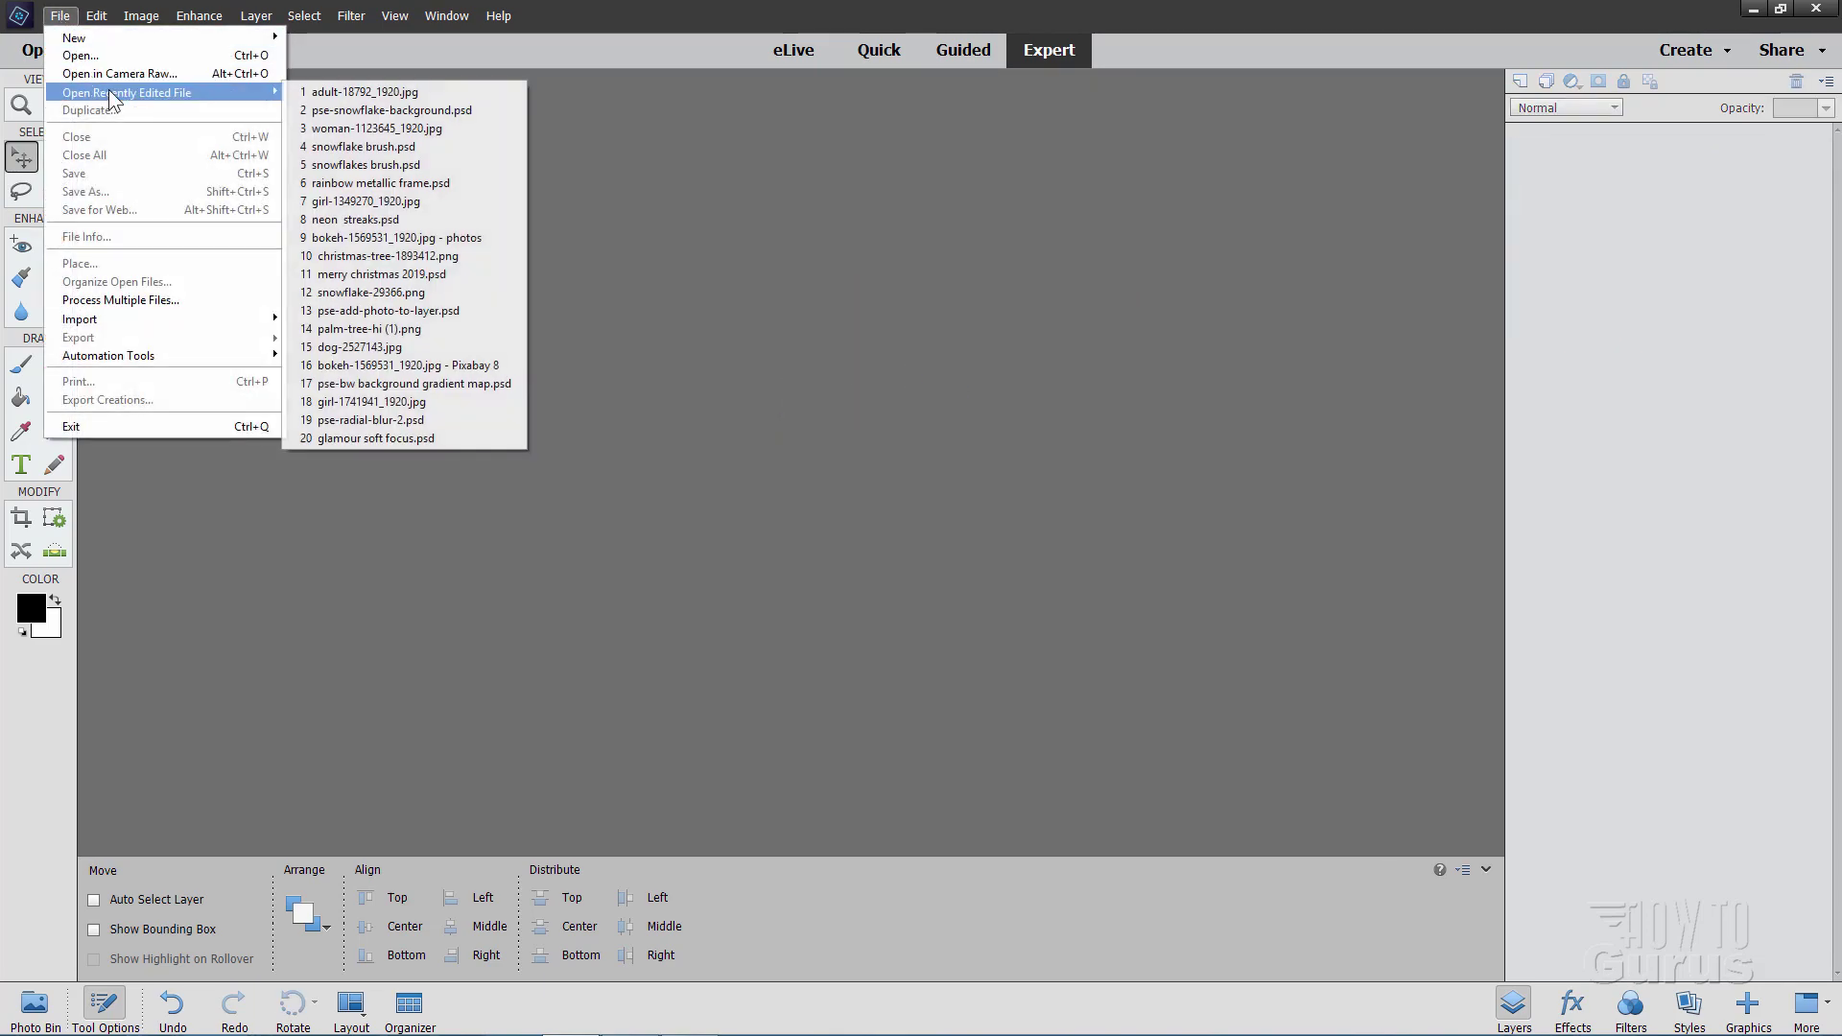
left_click(376, 89)
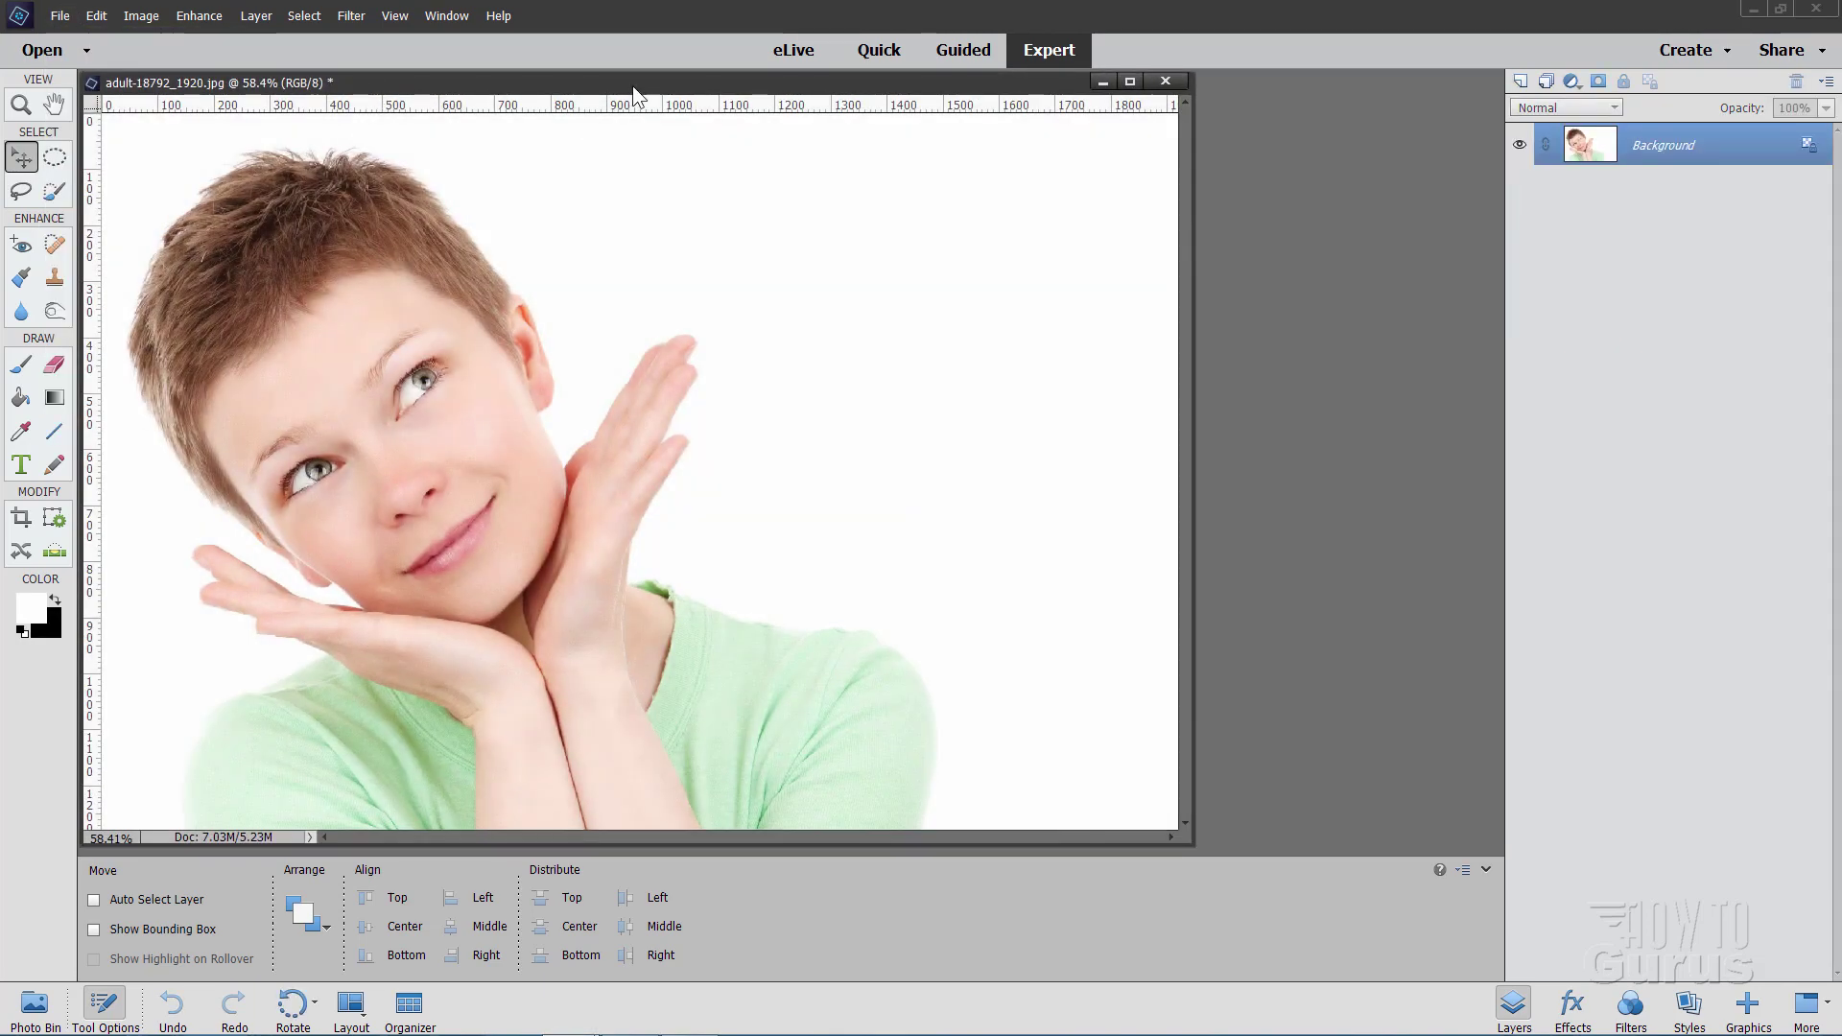
left_click_drag(626, 84, 831, 88)
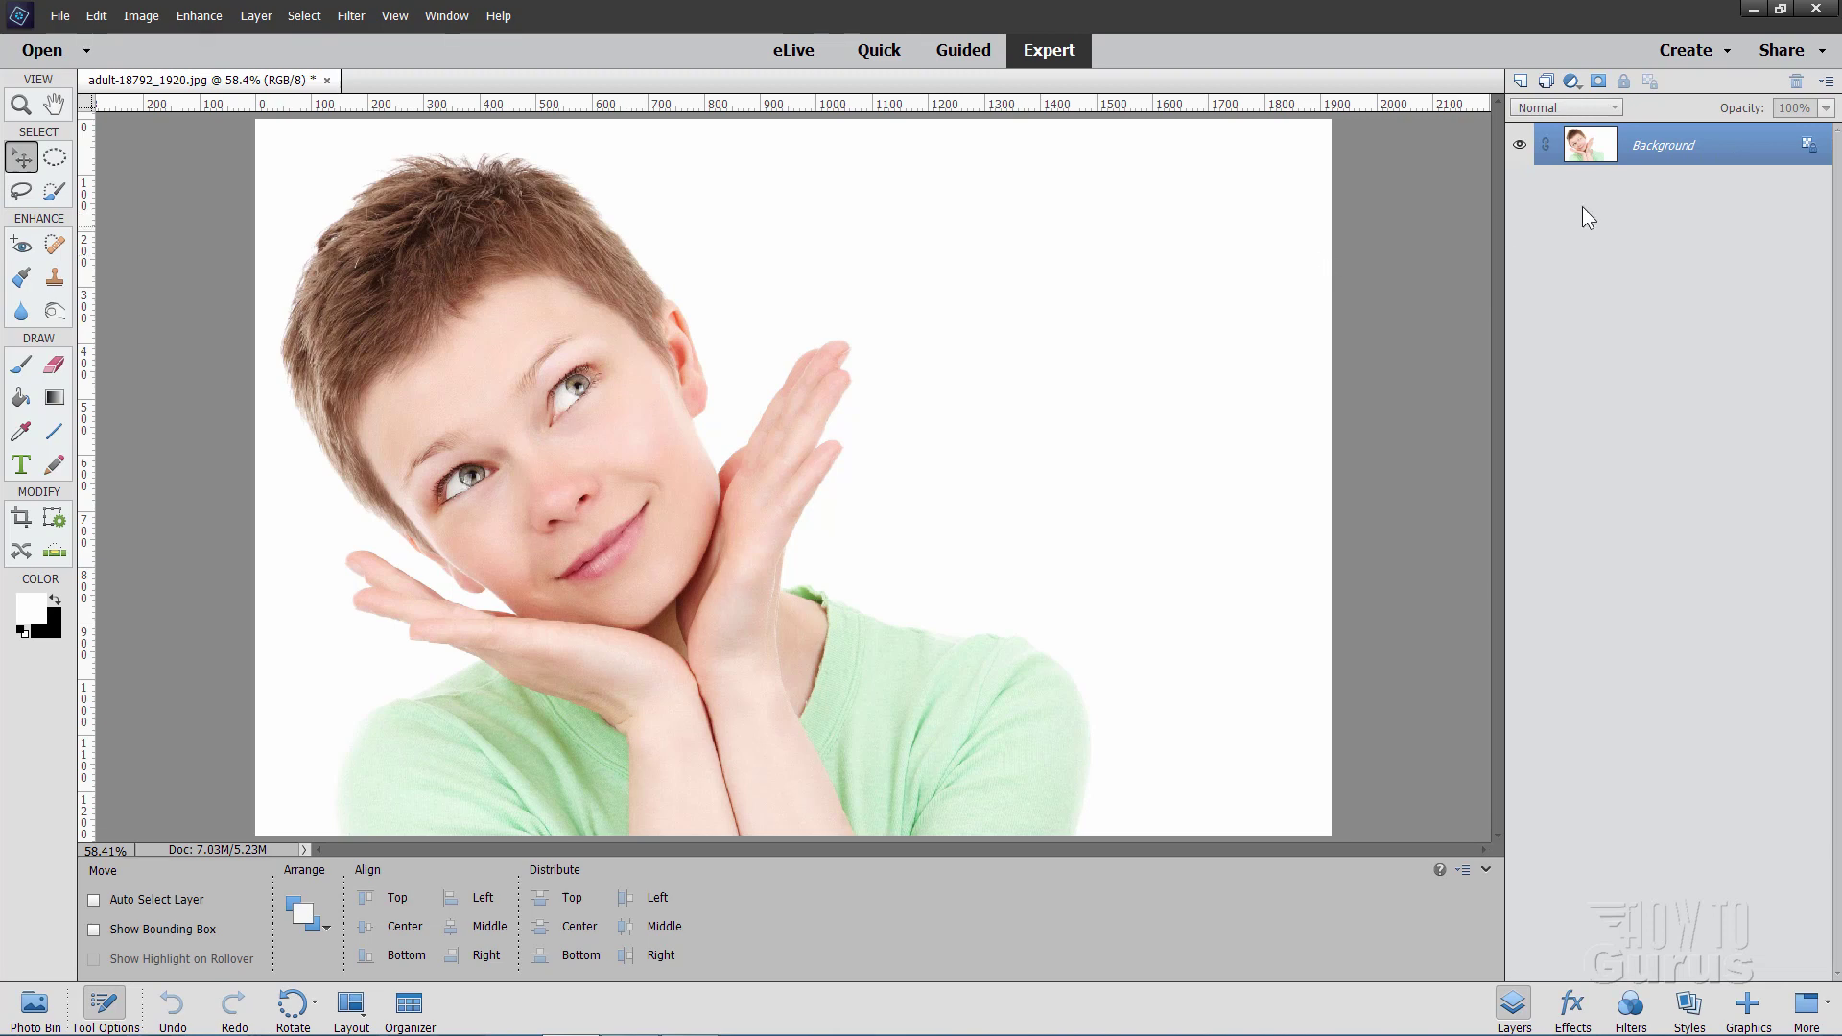
Duplicate the Background layer, hide the original and make the Background copy layer active
right_click(1663, 150)
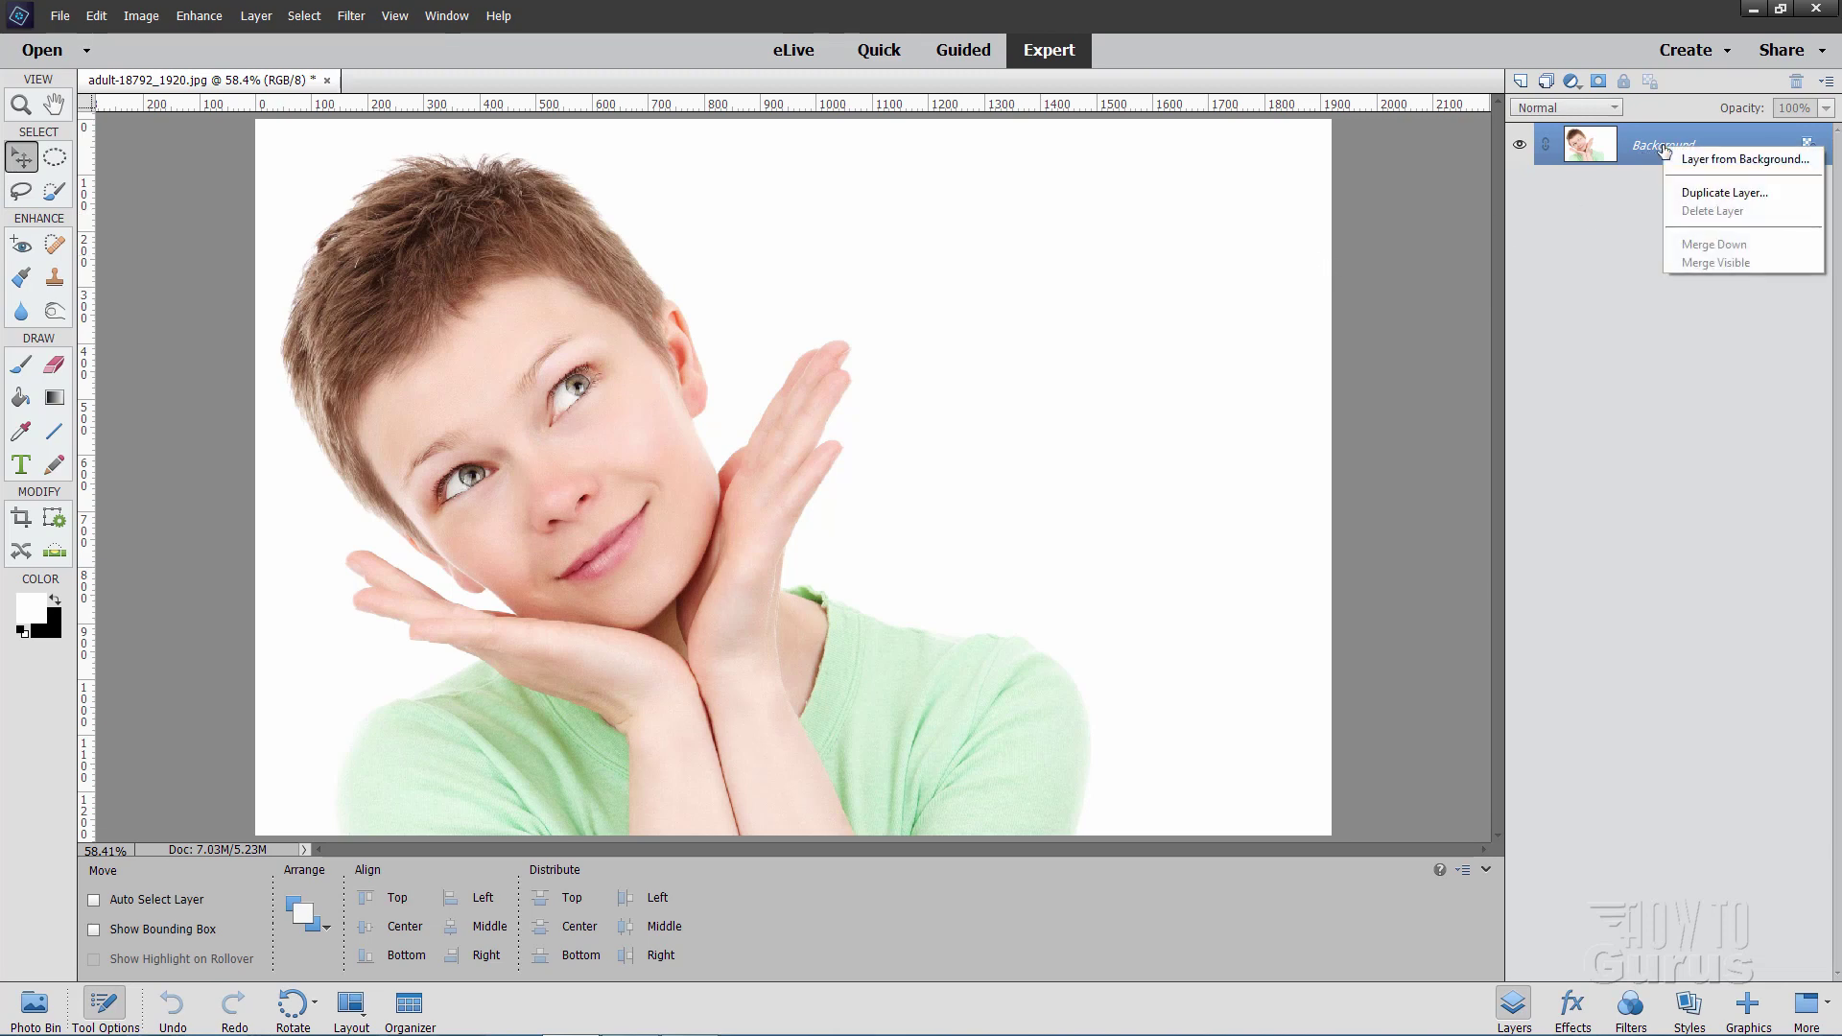
left_click(1697, 195)
left_click(942, 251)
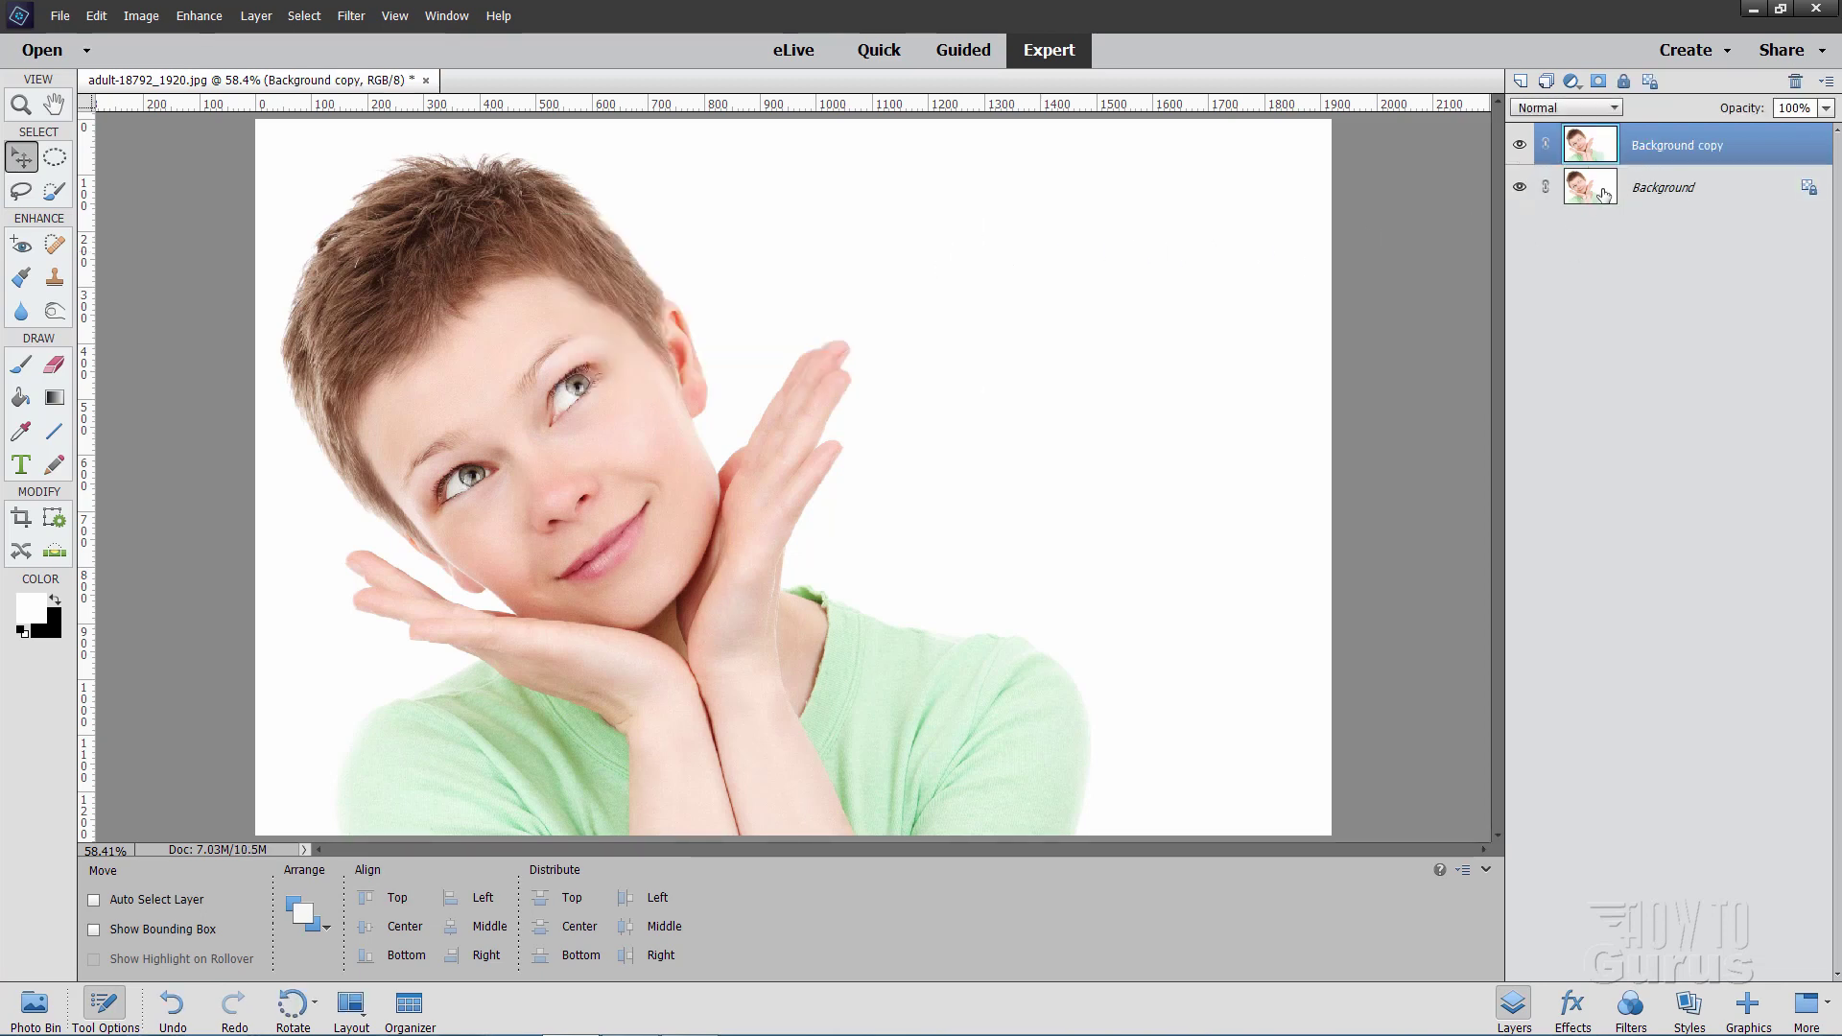
left_click(1695, 191)
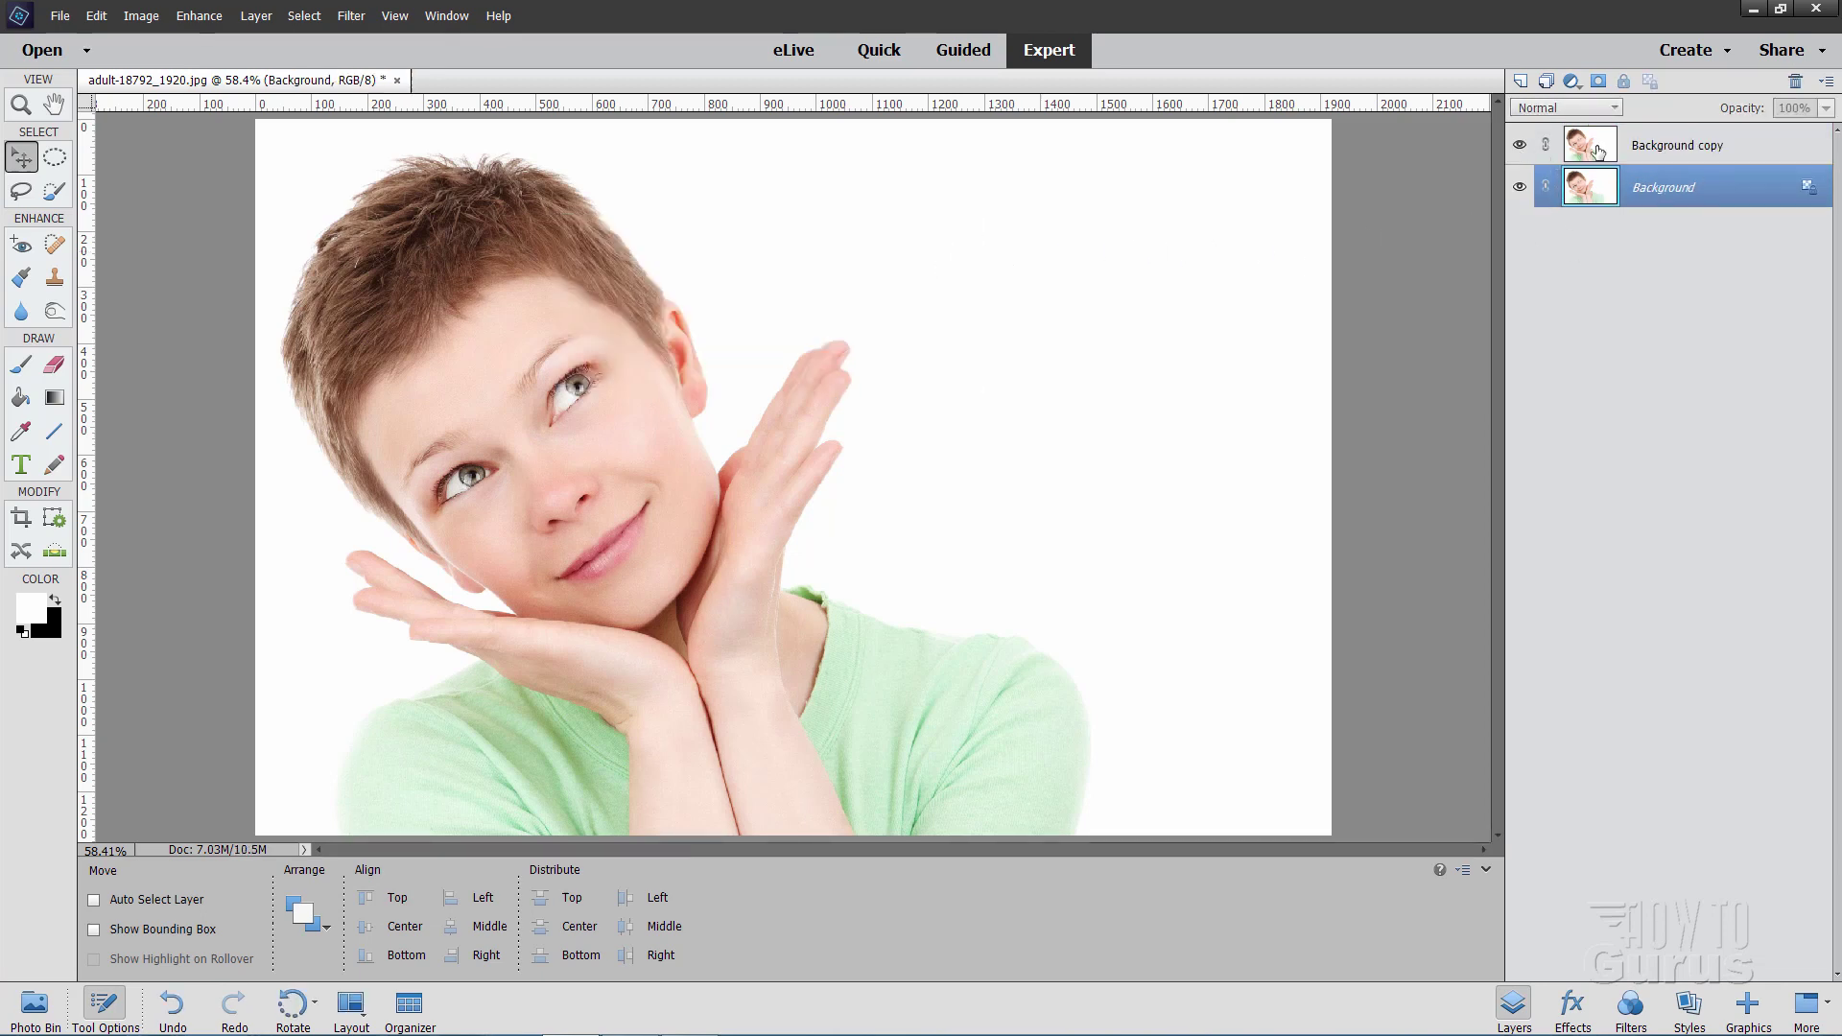
left_click(1679, 154)
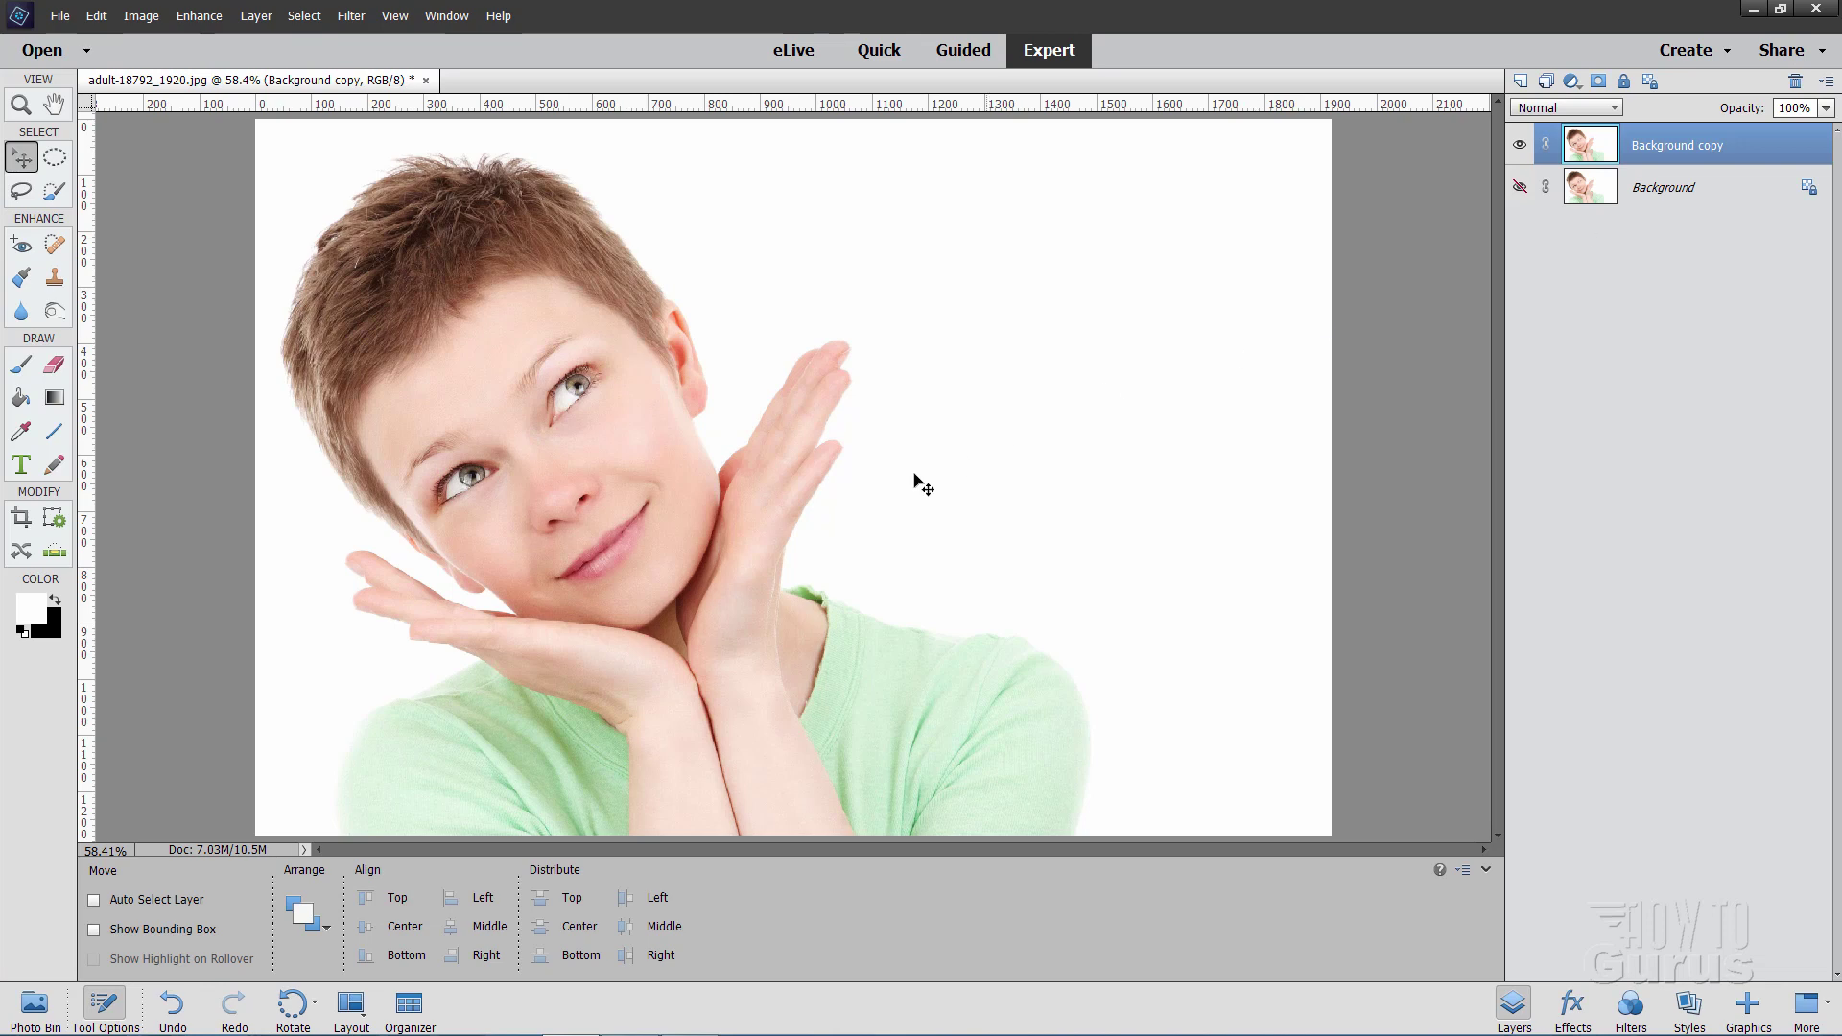
Move the Background copy about 190 px to the right and fill the exposed transparent strip with white using the Paint Bucket
left_click_drag(687, 522, 790, 514)
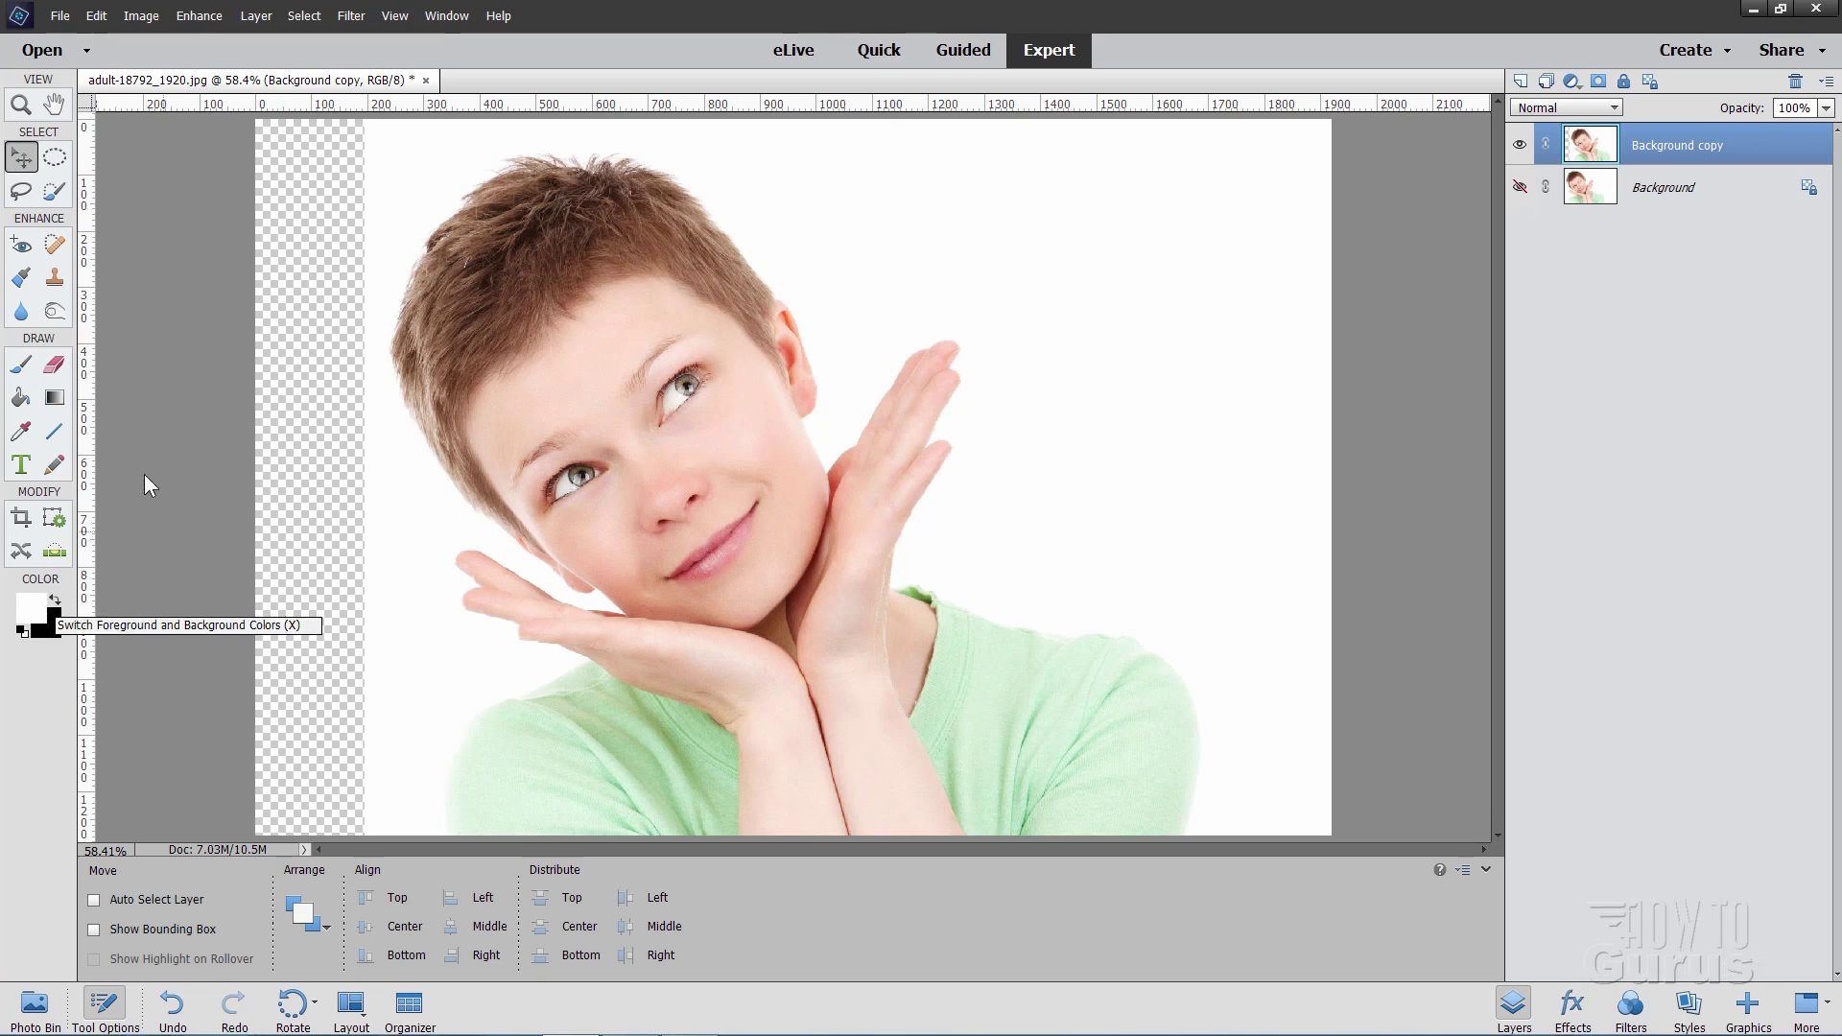
key("k")
left_click(270, 491)
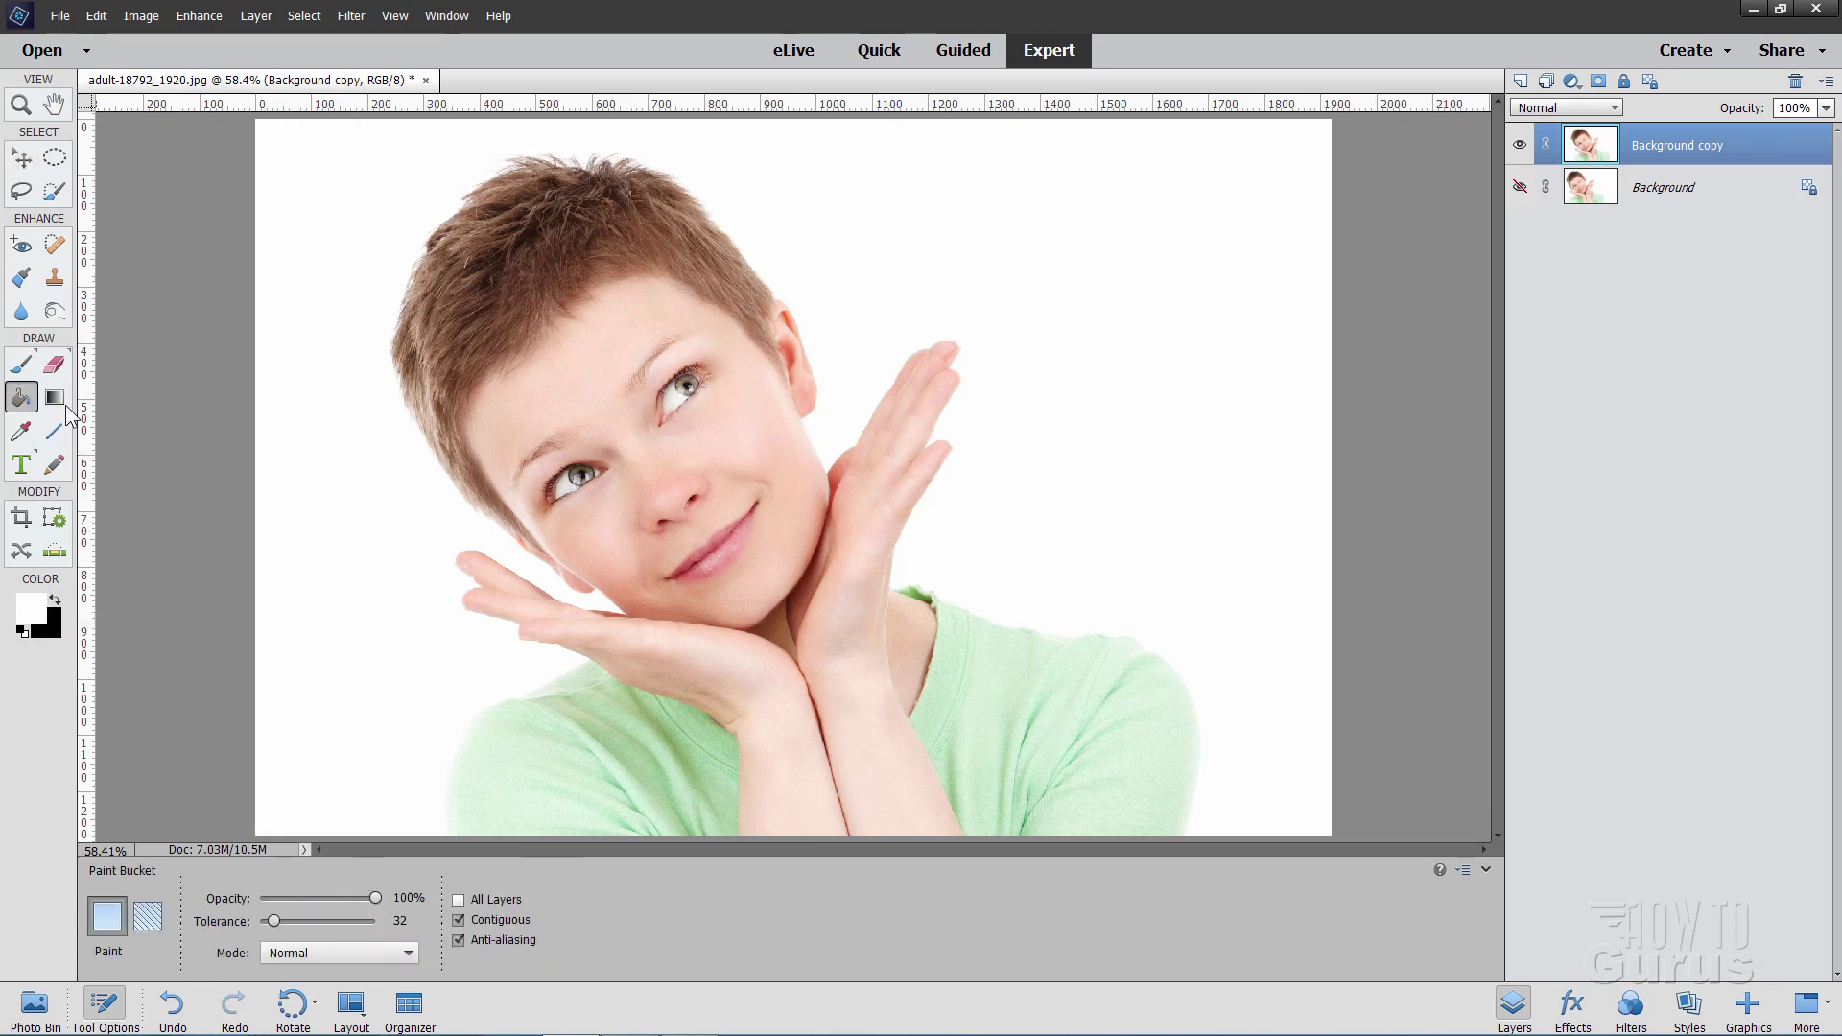
left_click(21, 159)
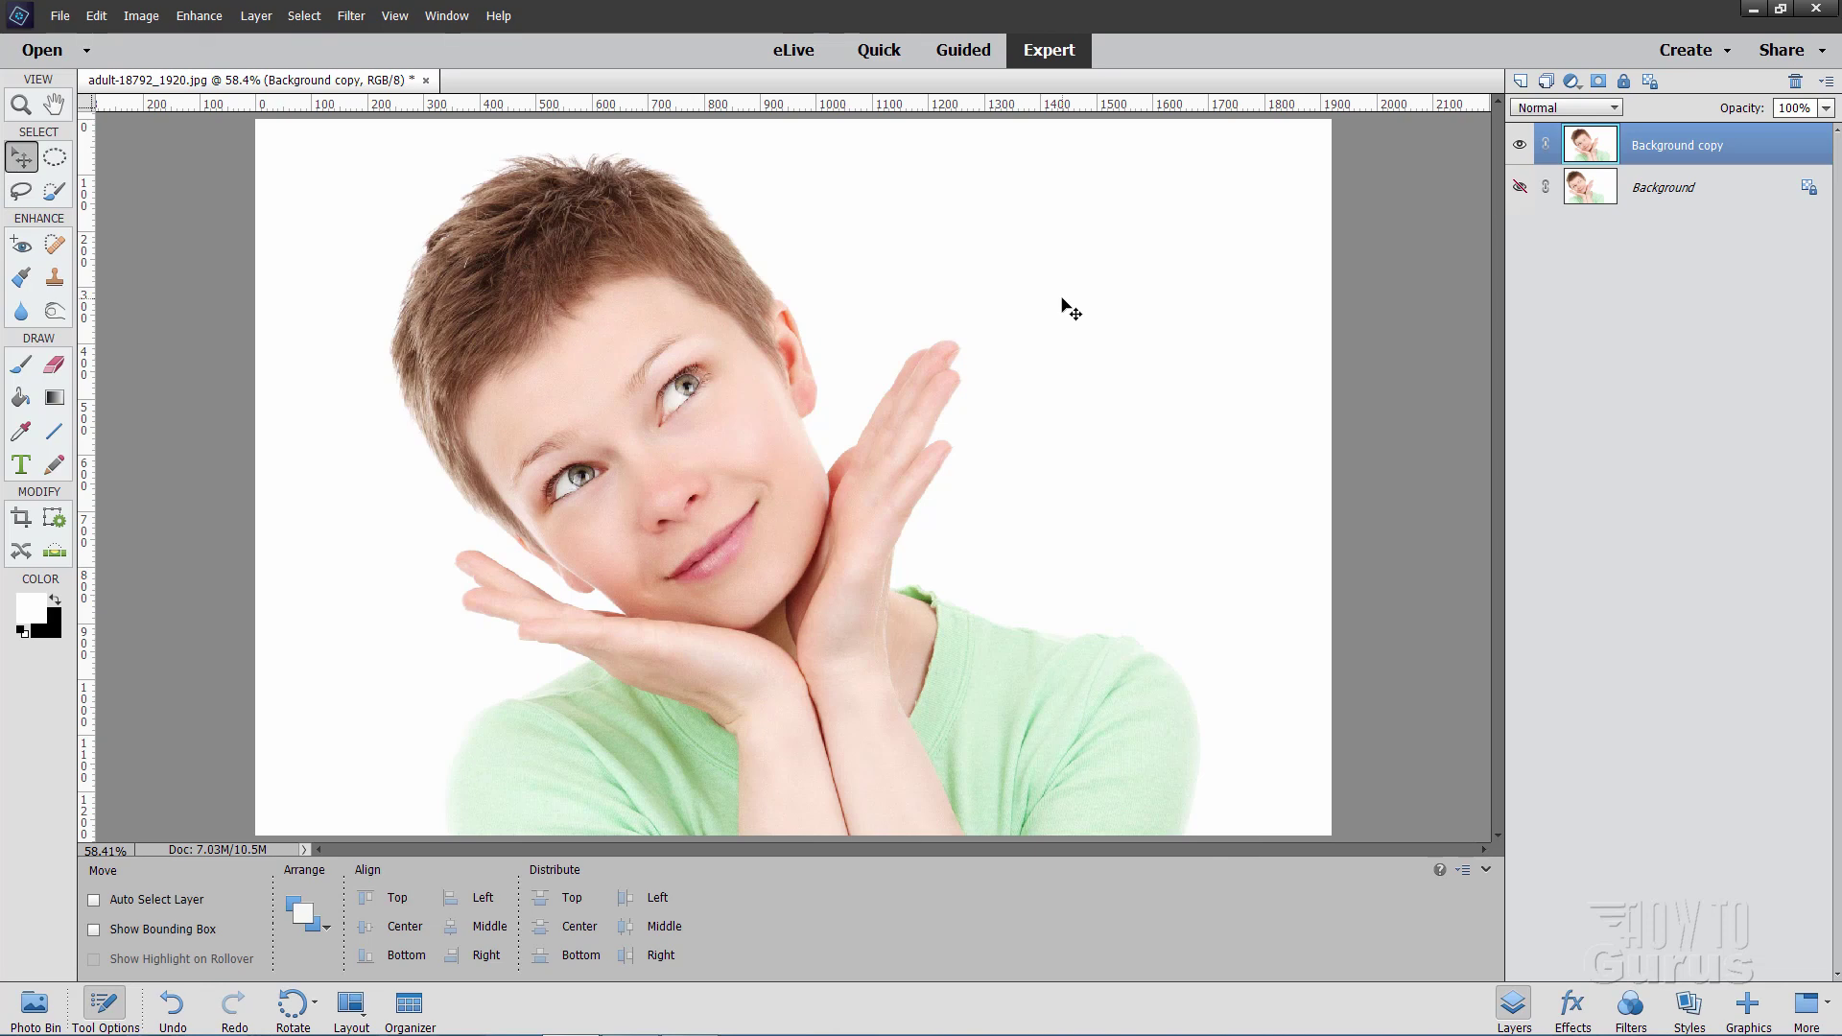
Show the original Background layer and replace its content with the plain turquoise background graphic
left_click(1520, 187)
left_click(1752, 1007)
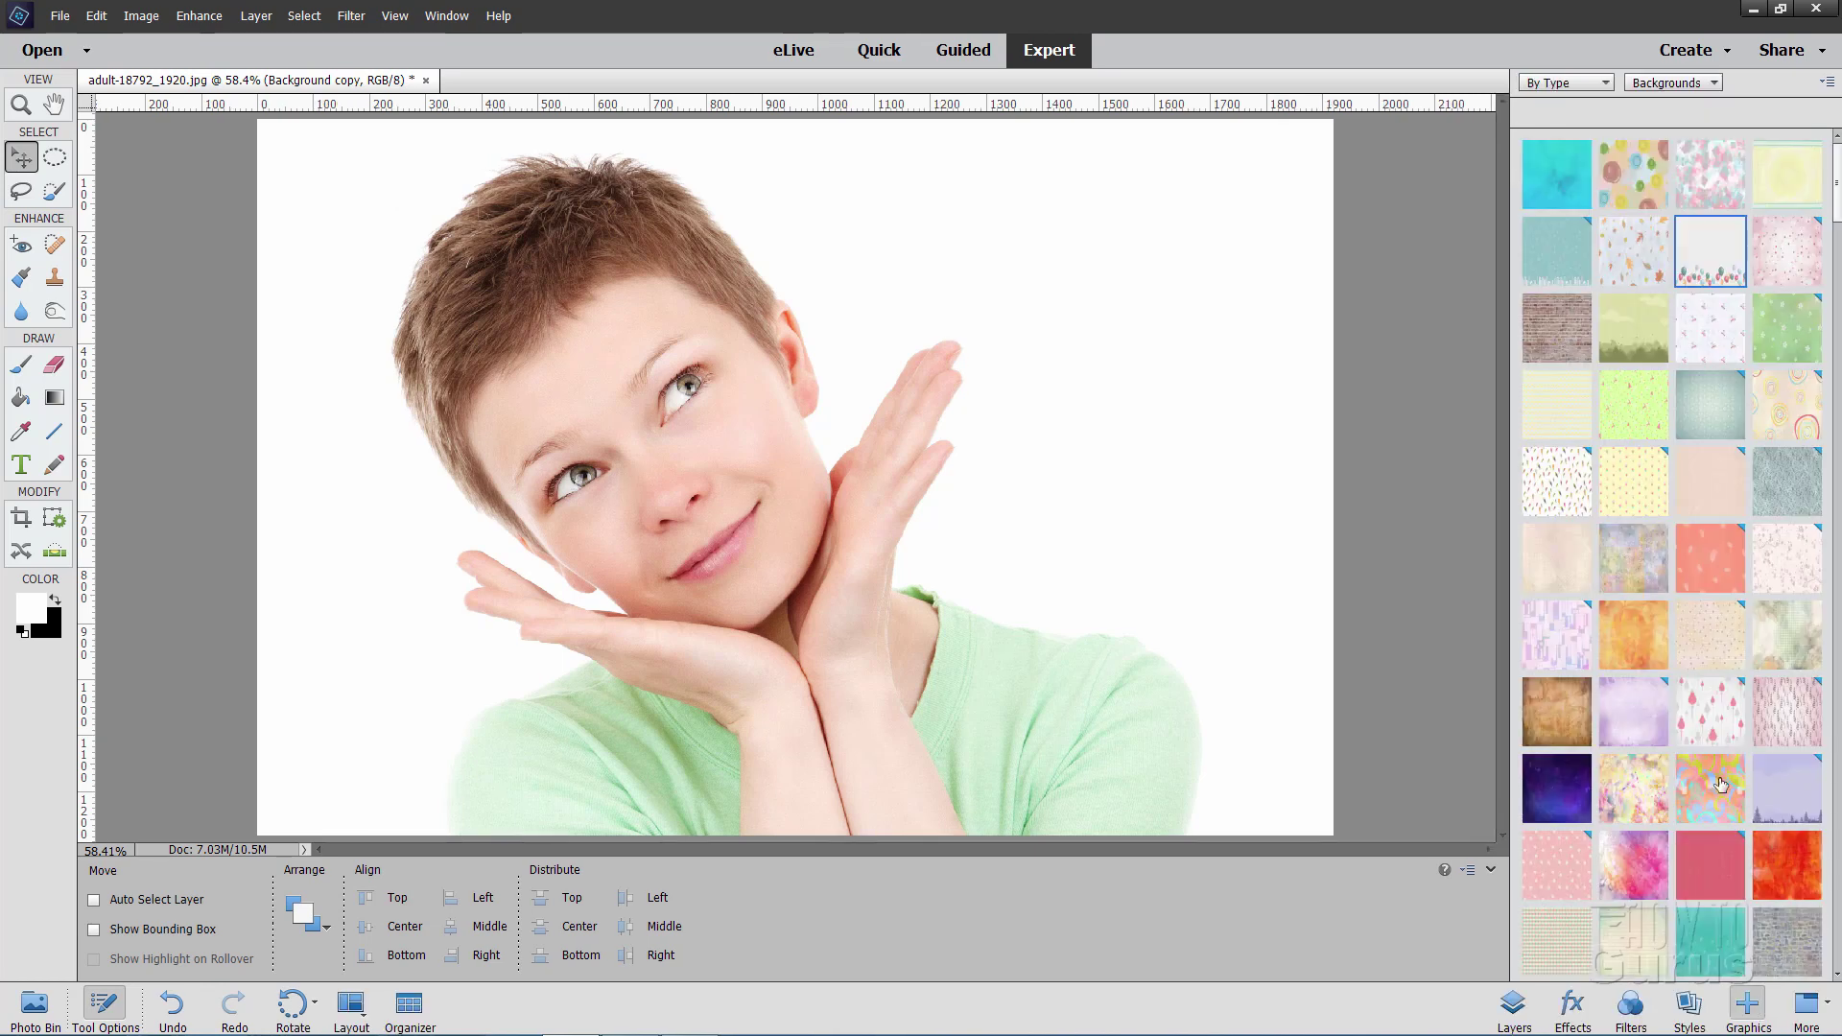
double_click(1574, 185)
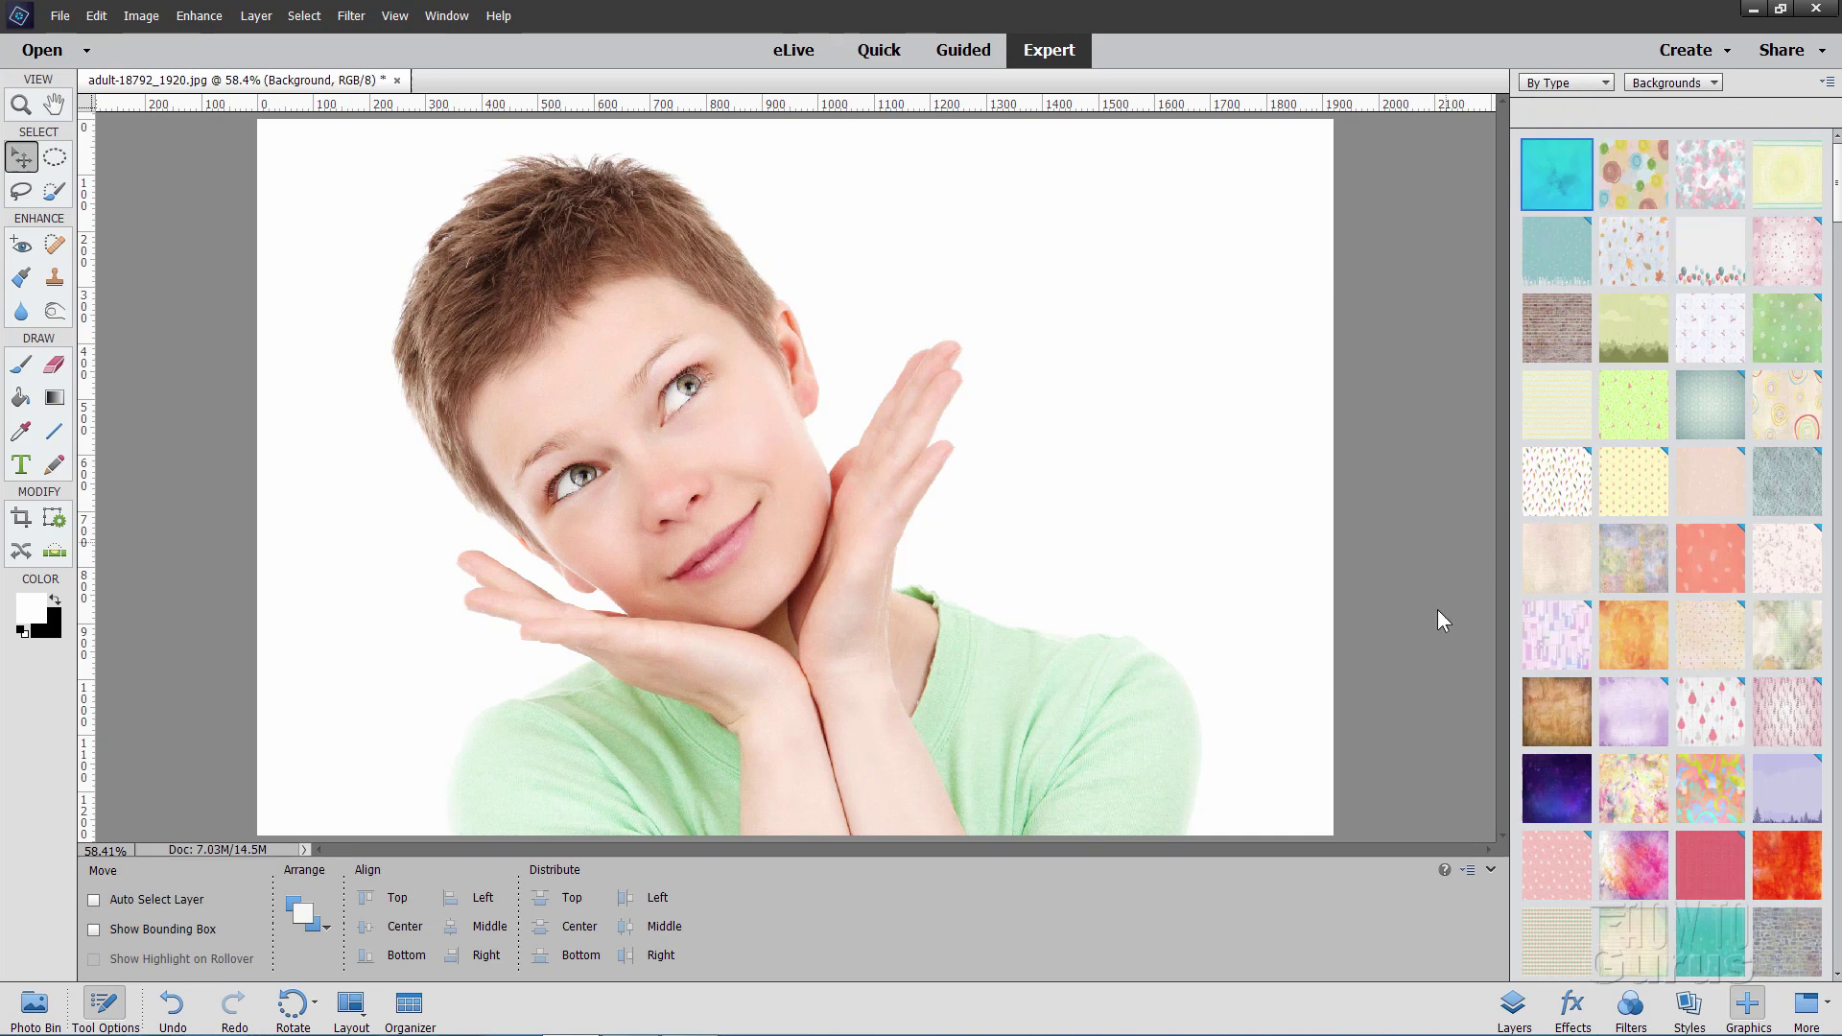
left_click(1508, 1003)
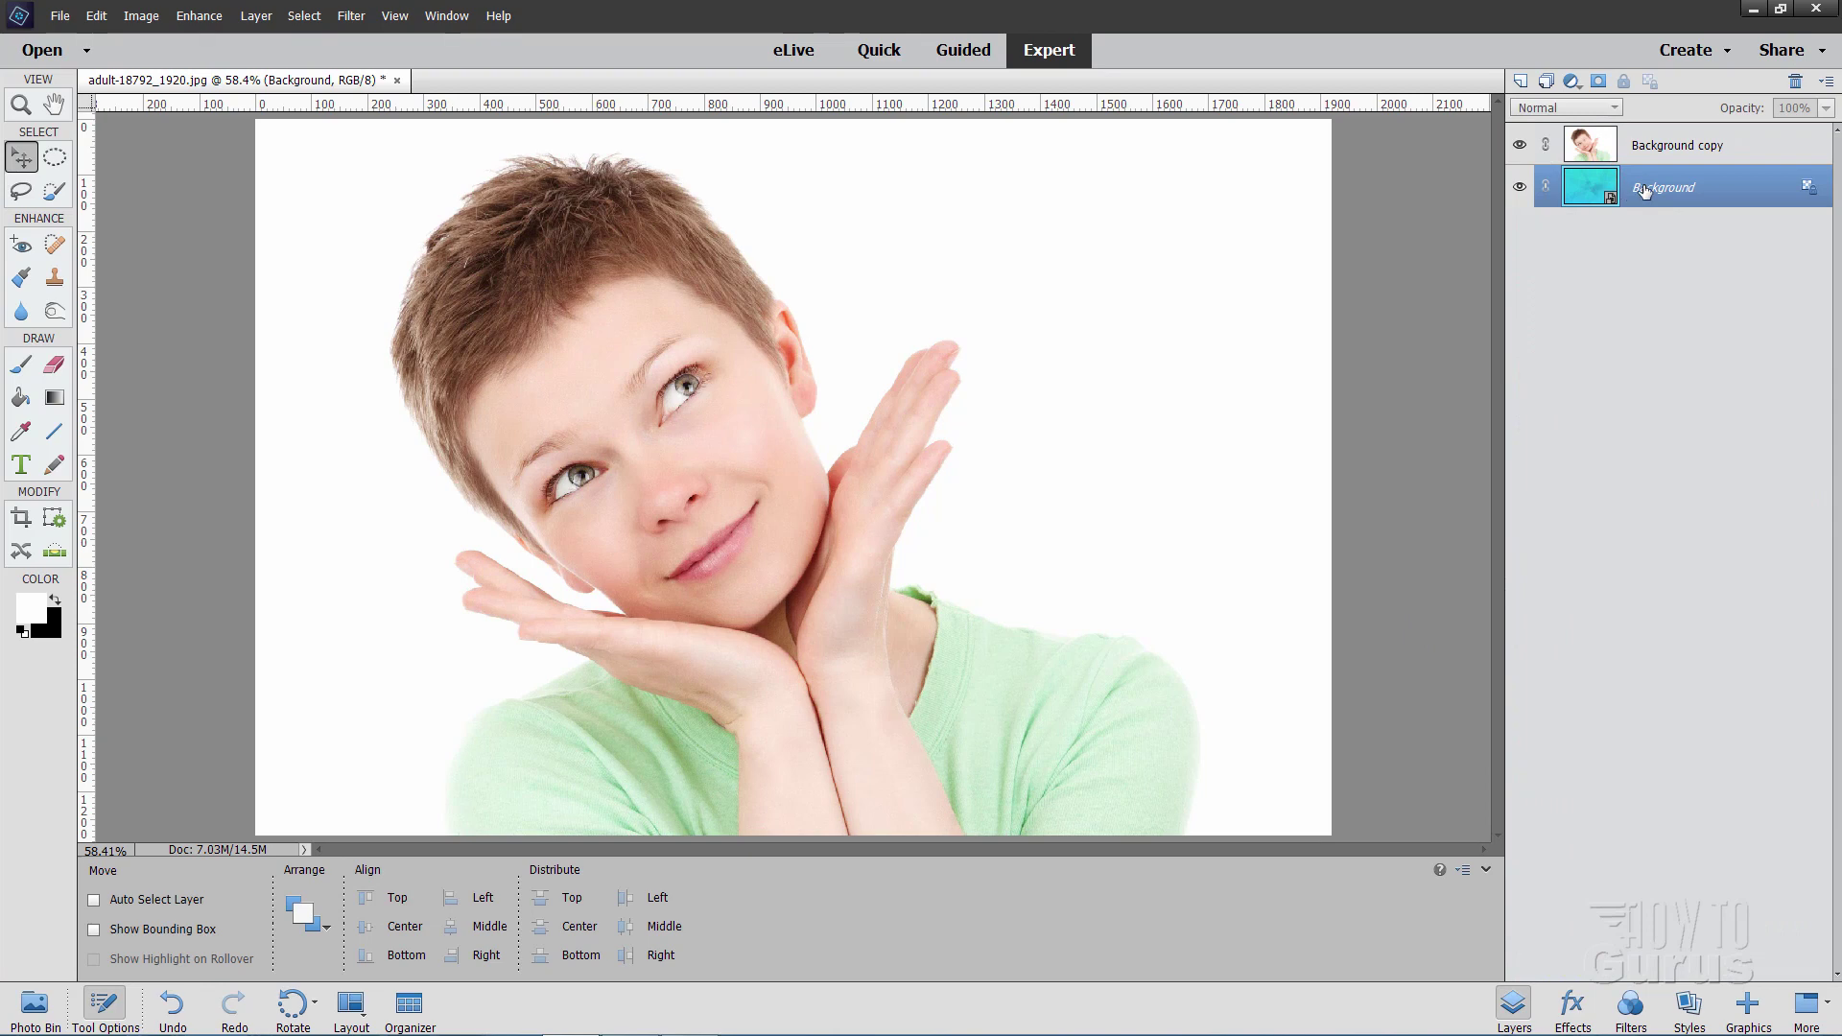
Browse the Backgrounds graphics collection for suitable patterns and scenes
left_click(1747, 1005)
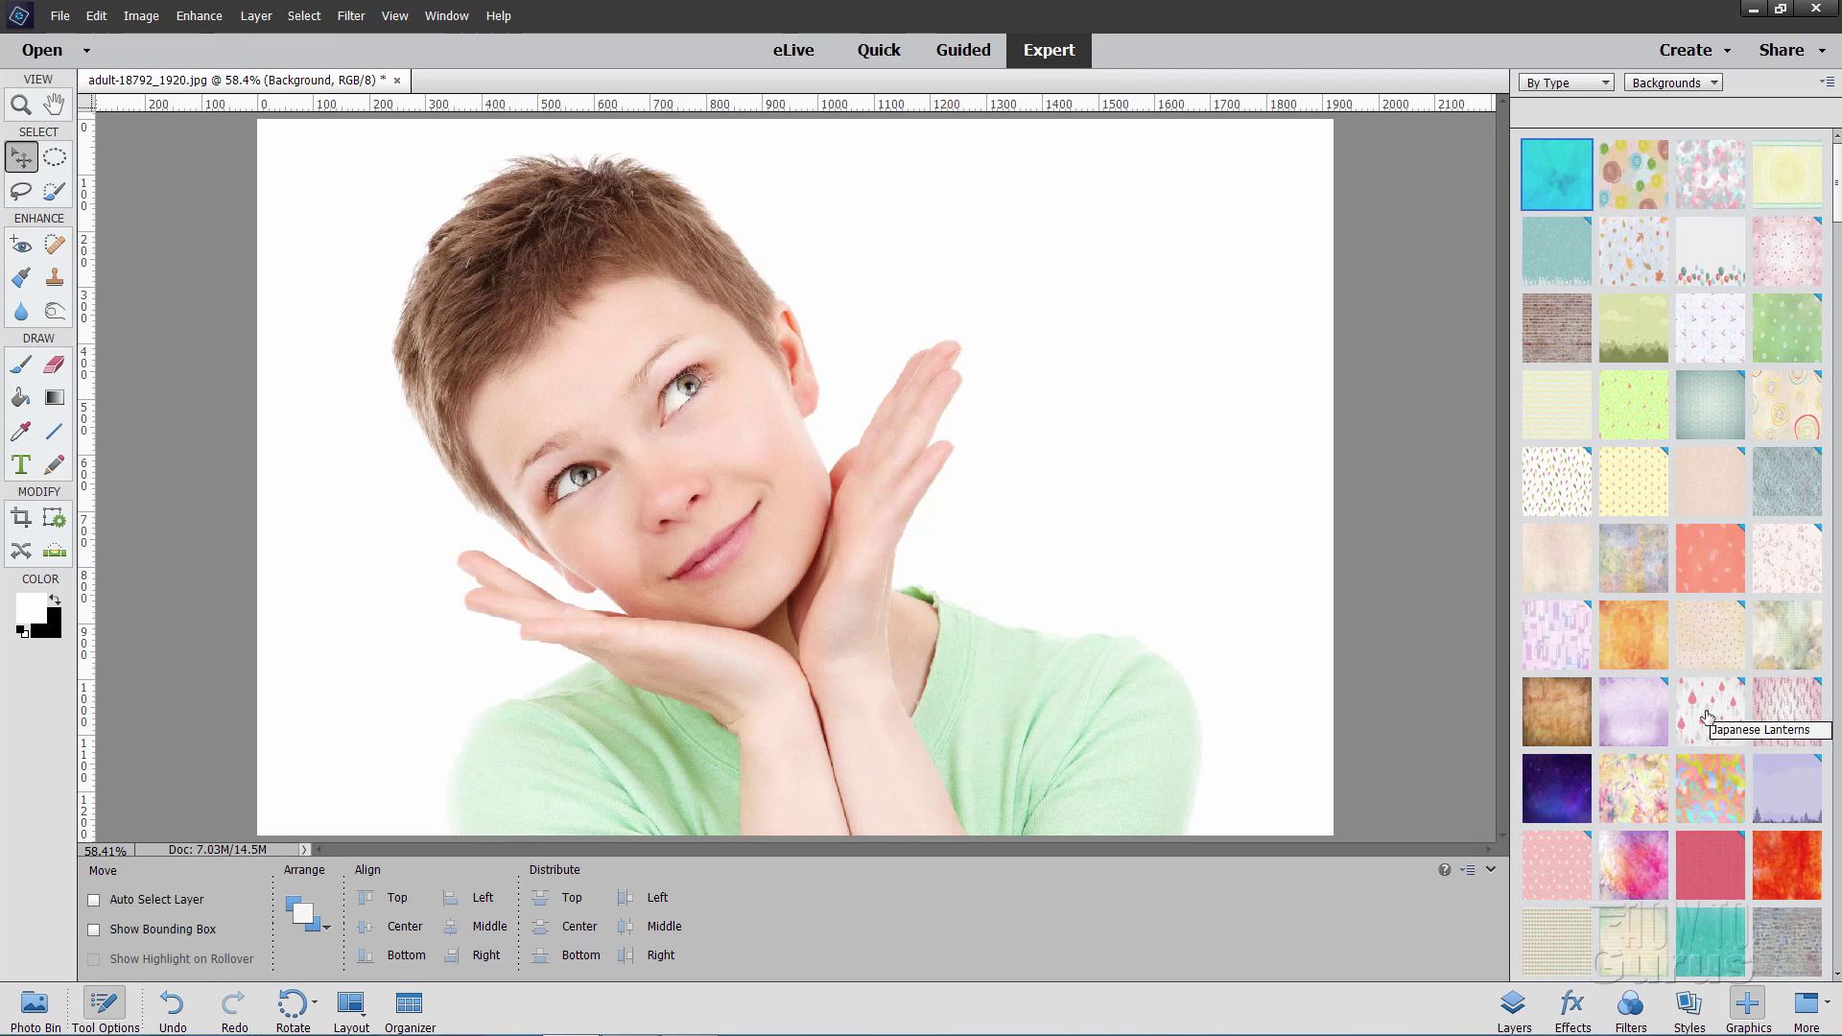
scroll(1701, 710, "down", 1)
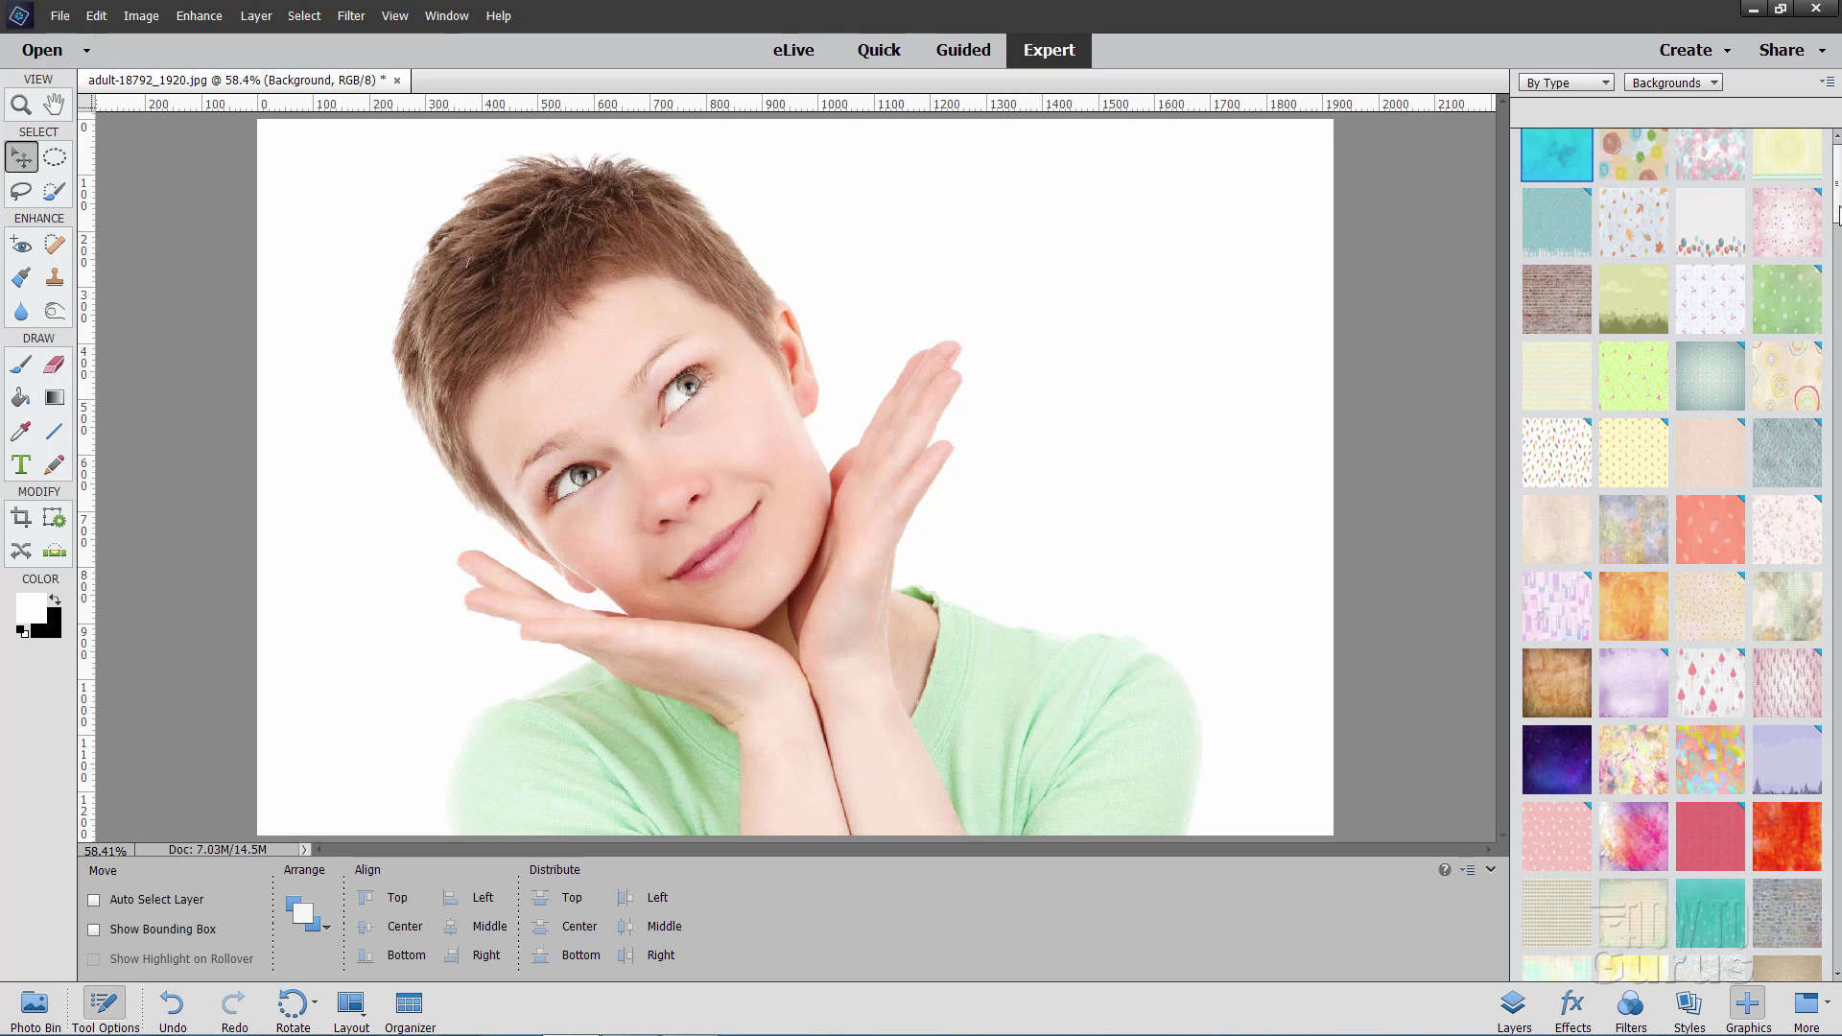
left_click_drag(1838, 210, 1838, 235)
scroll(1804, 338, "down", 5)
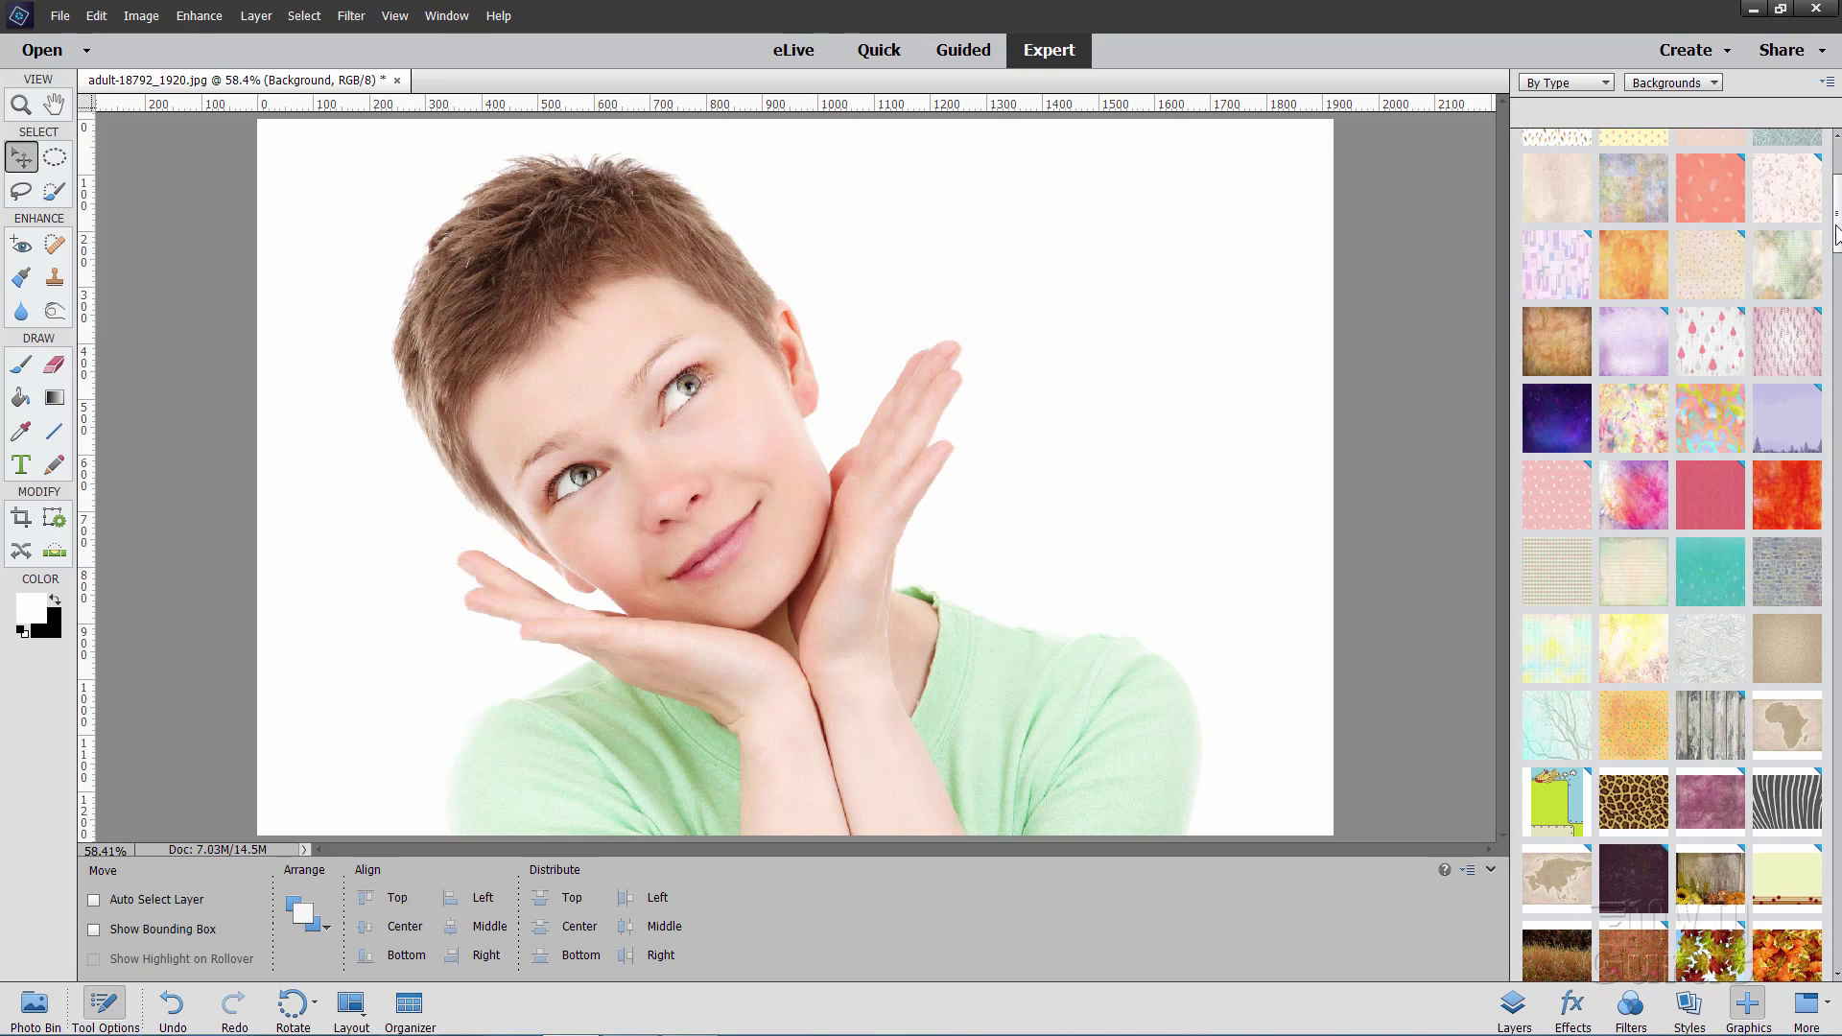
left_click_drag(1837, 235, 1837, 307)
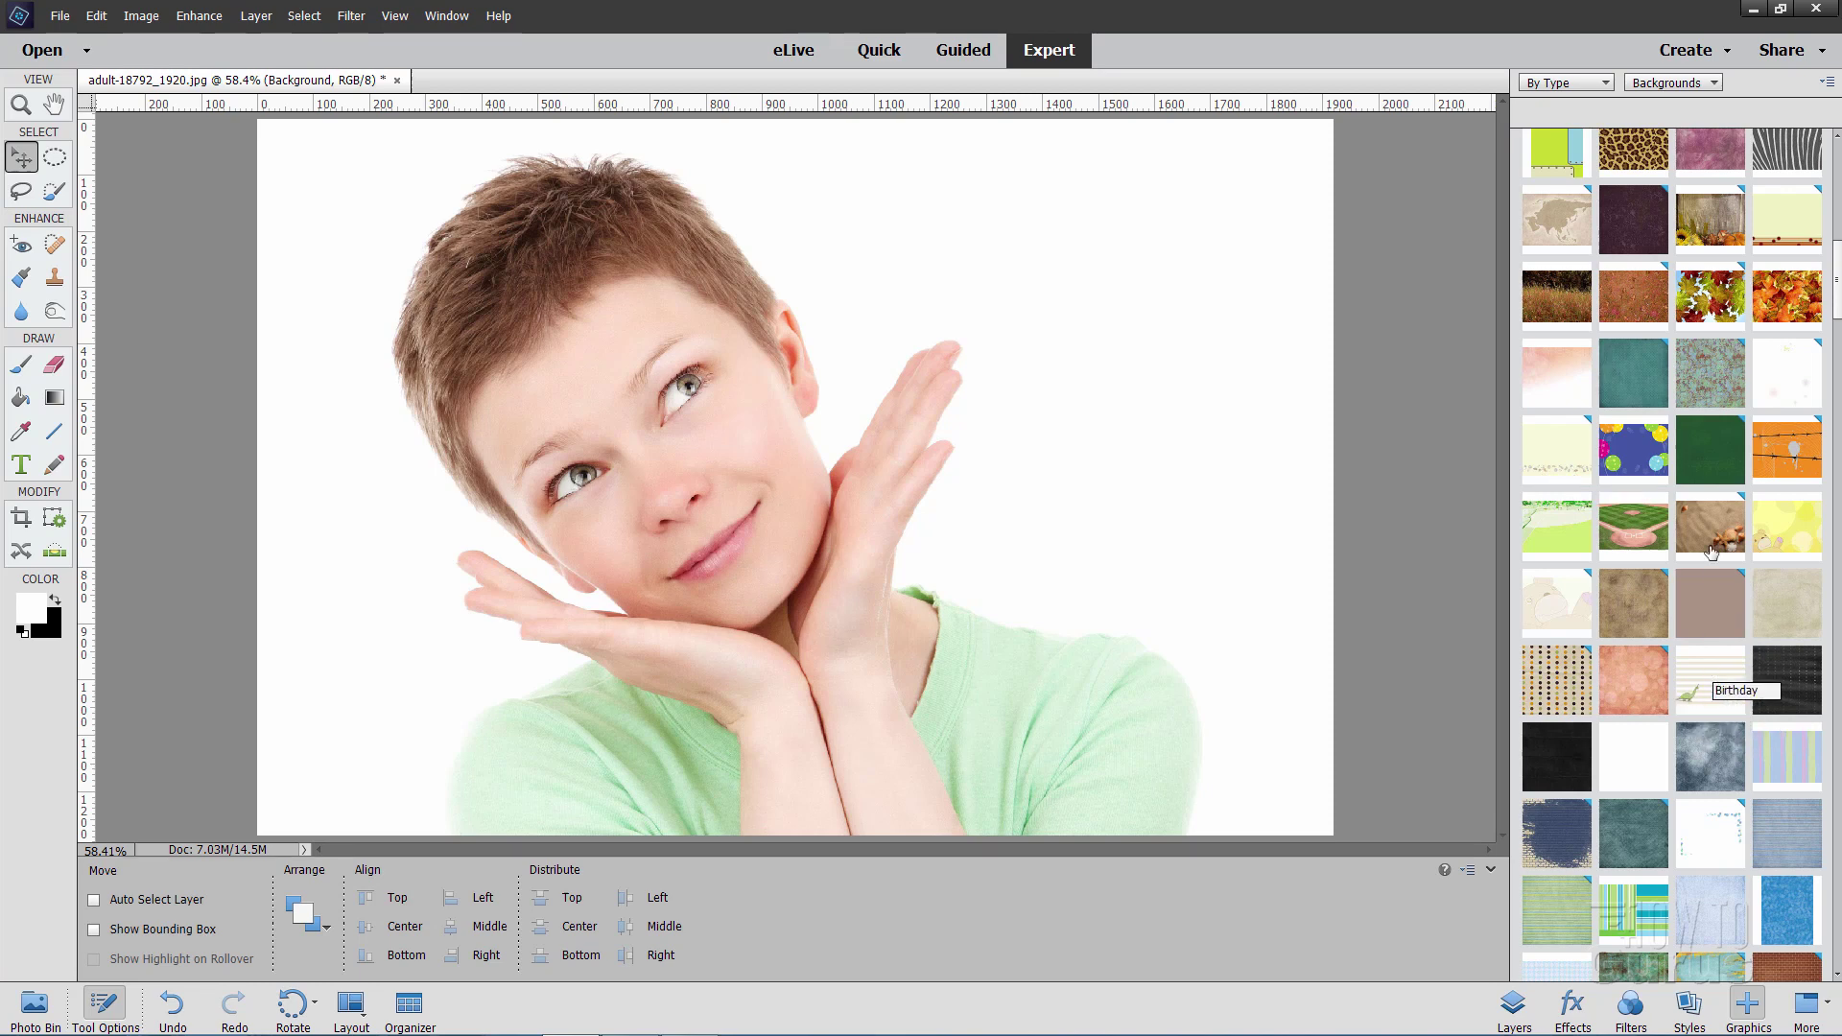
scroll(1718, 549, "down", 2)
scroll(1718, 550, "down", 1)
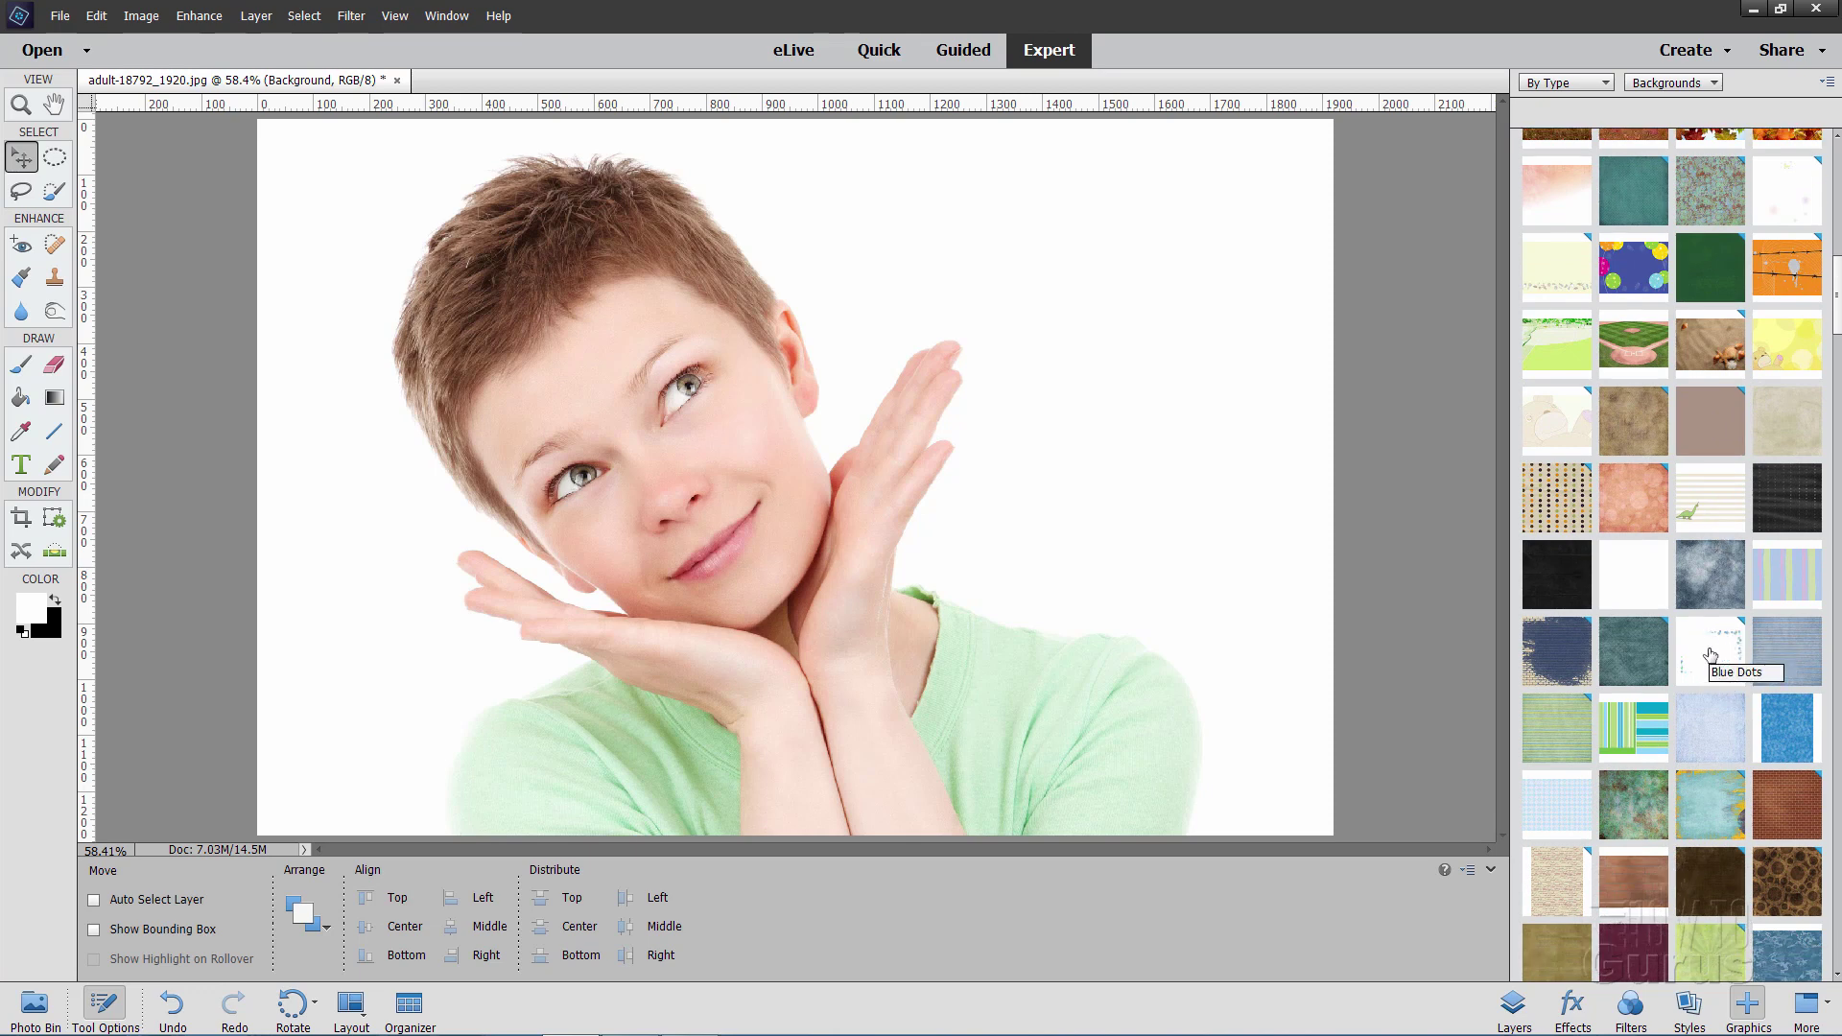
scroll(1703, 645, "up", 8)
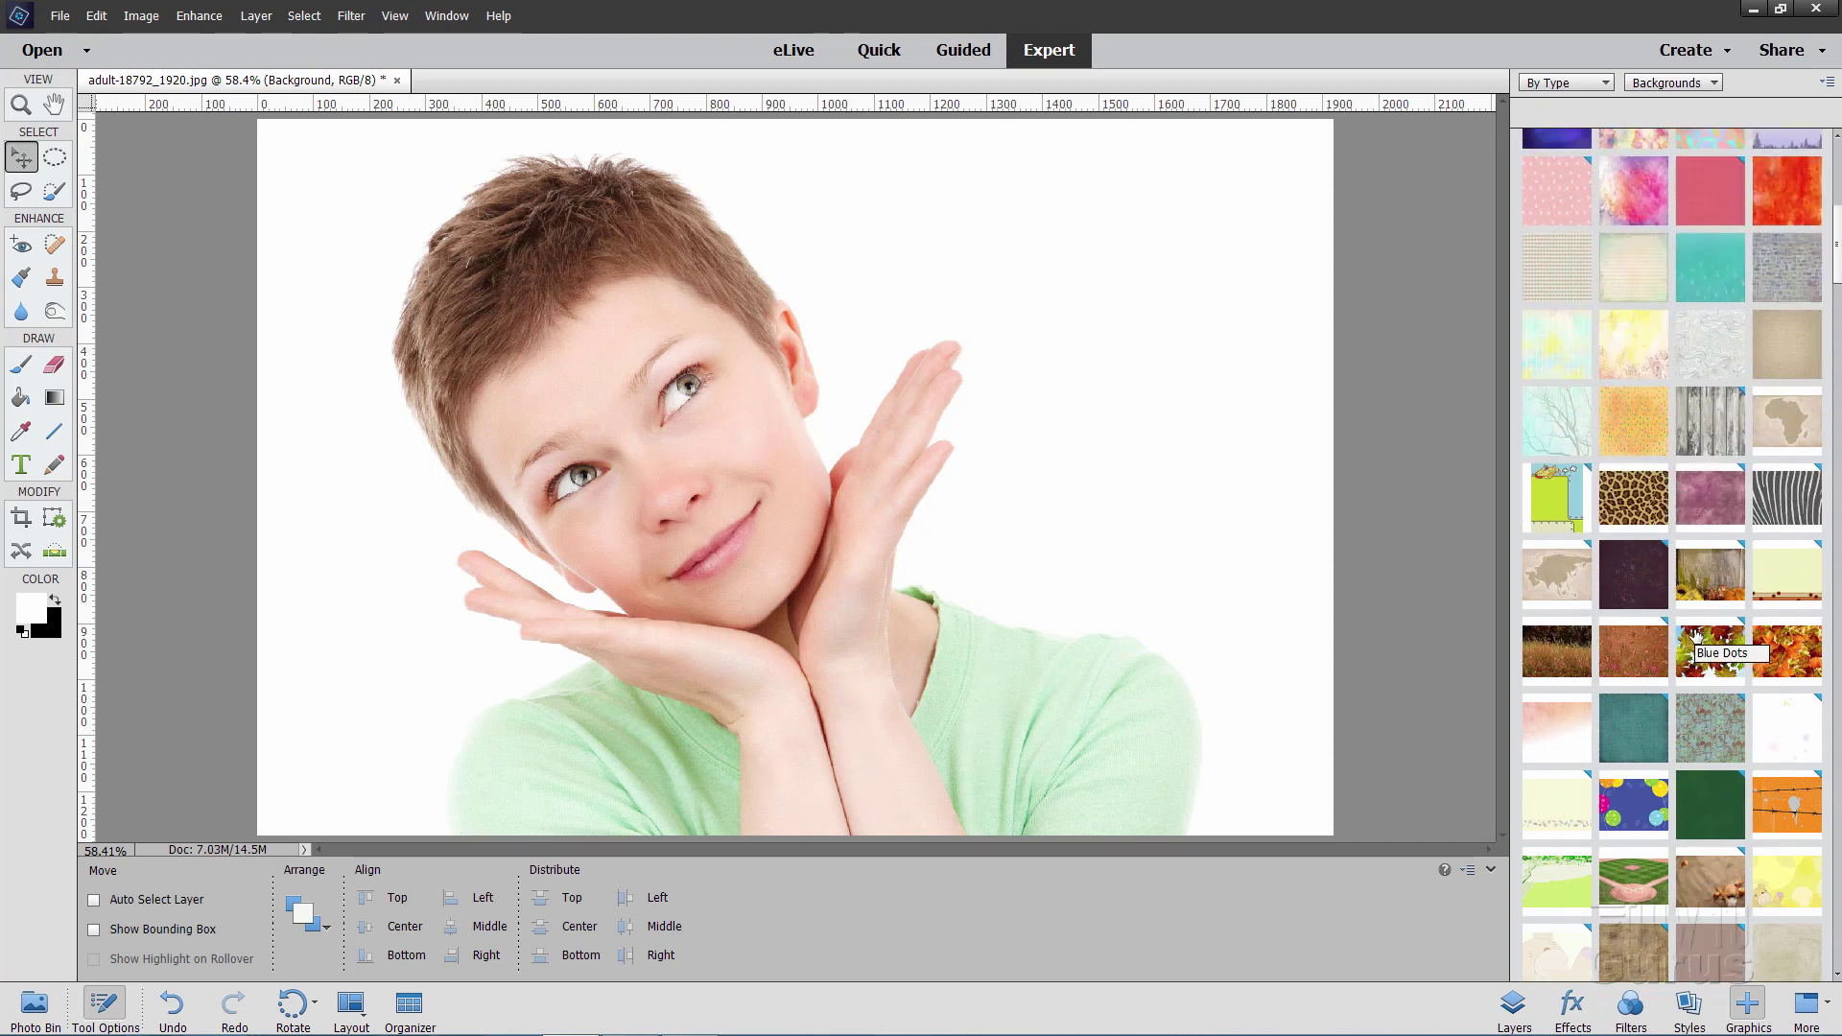
scroll(1695, 635, "up", 10)
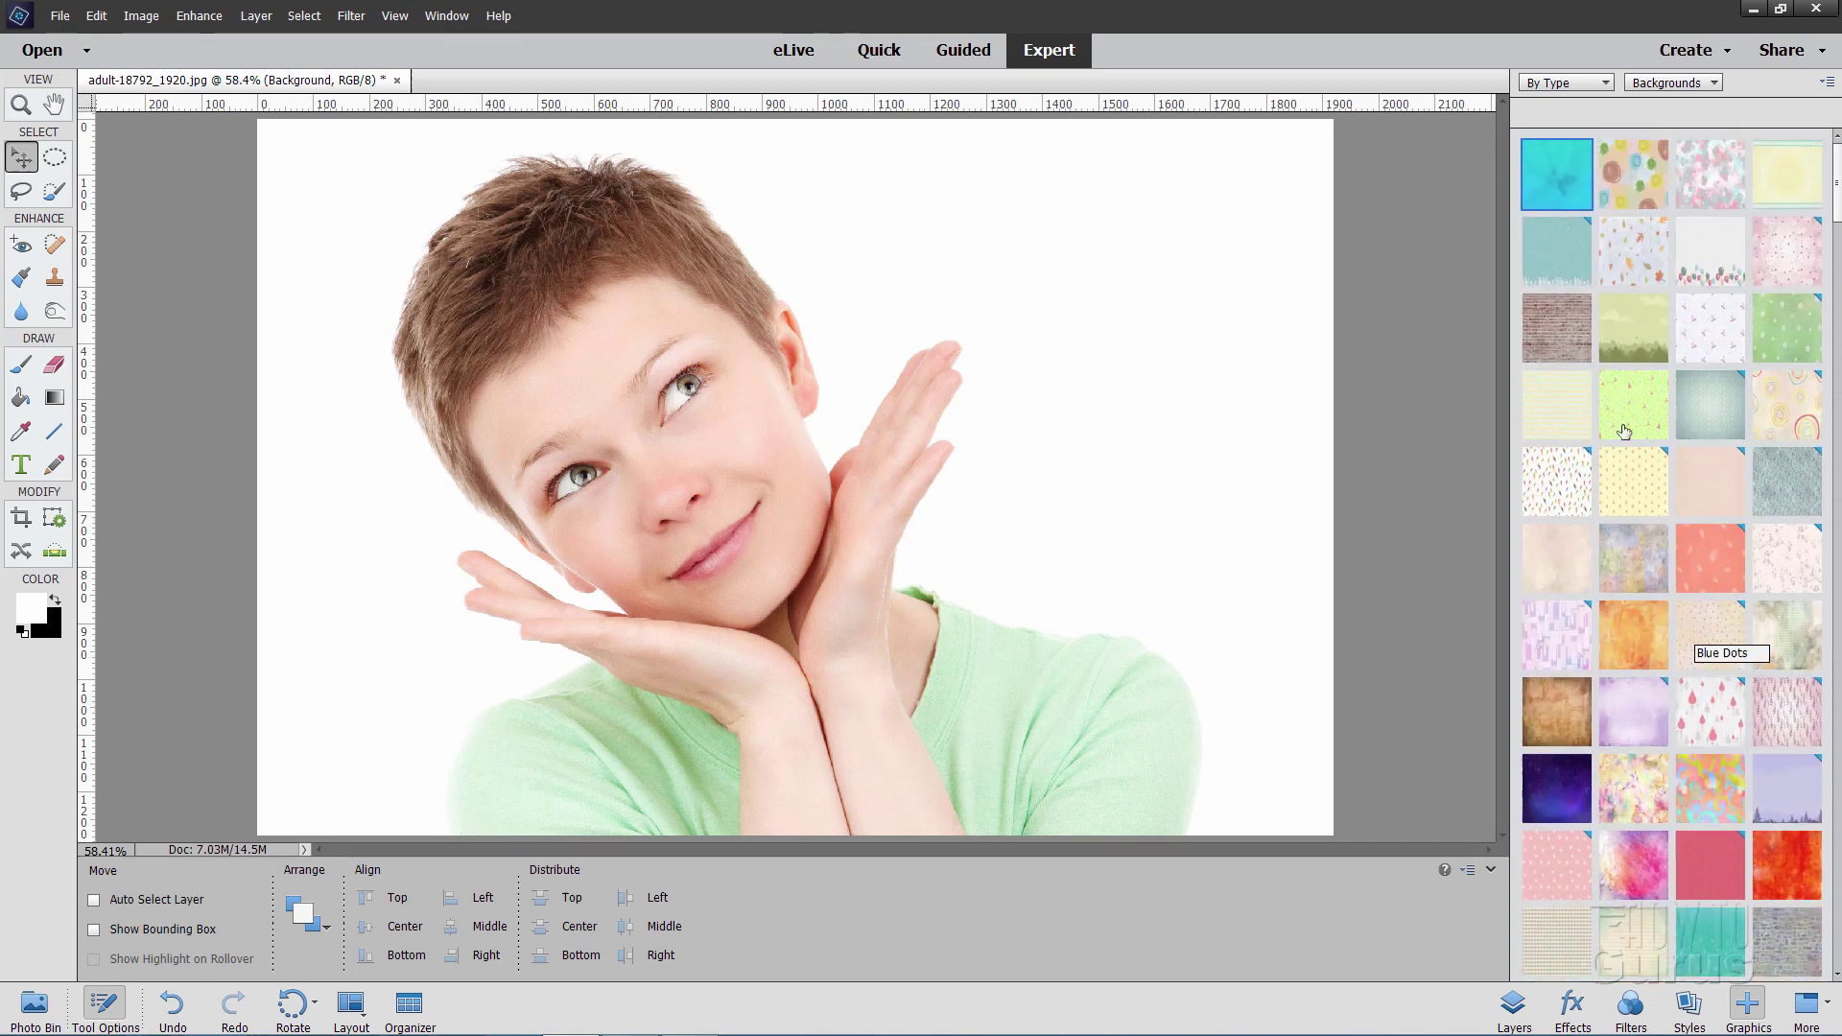
Try the Balloons and Colourful Motifs background graphics, settling on Balloons for the Background layer
left_click(1714, 271)
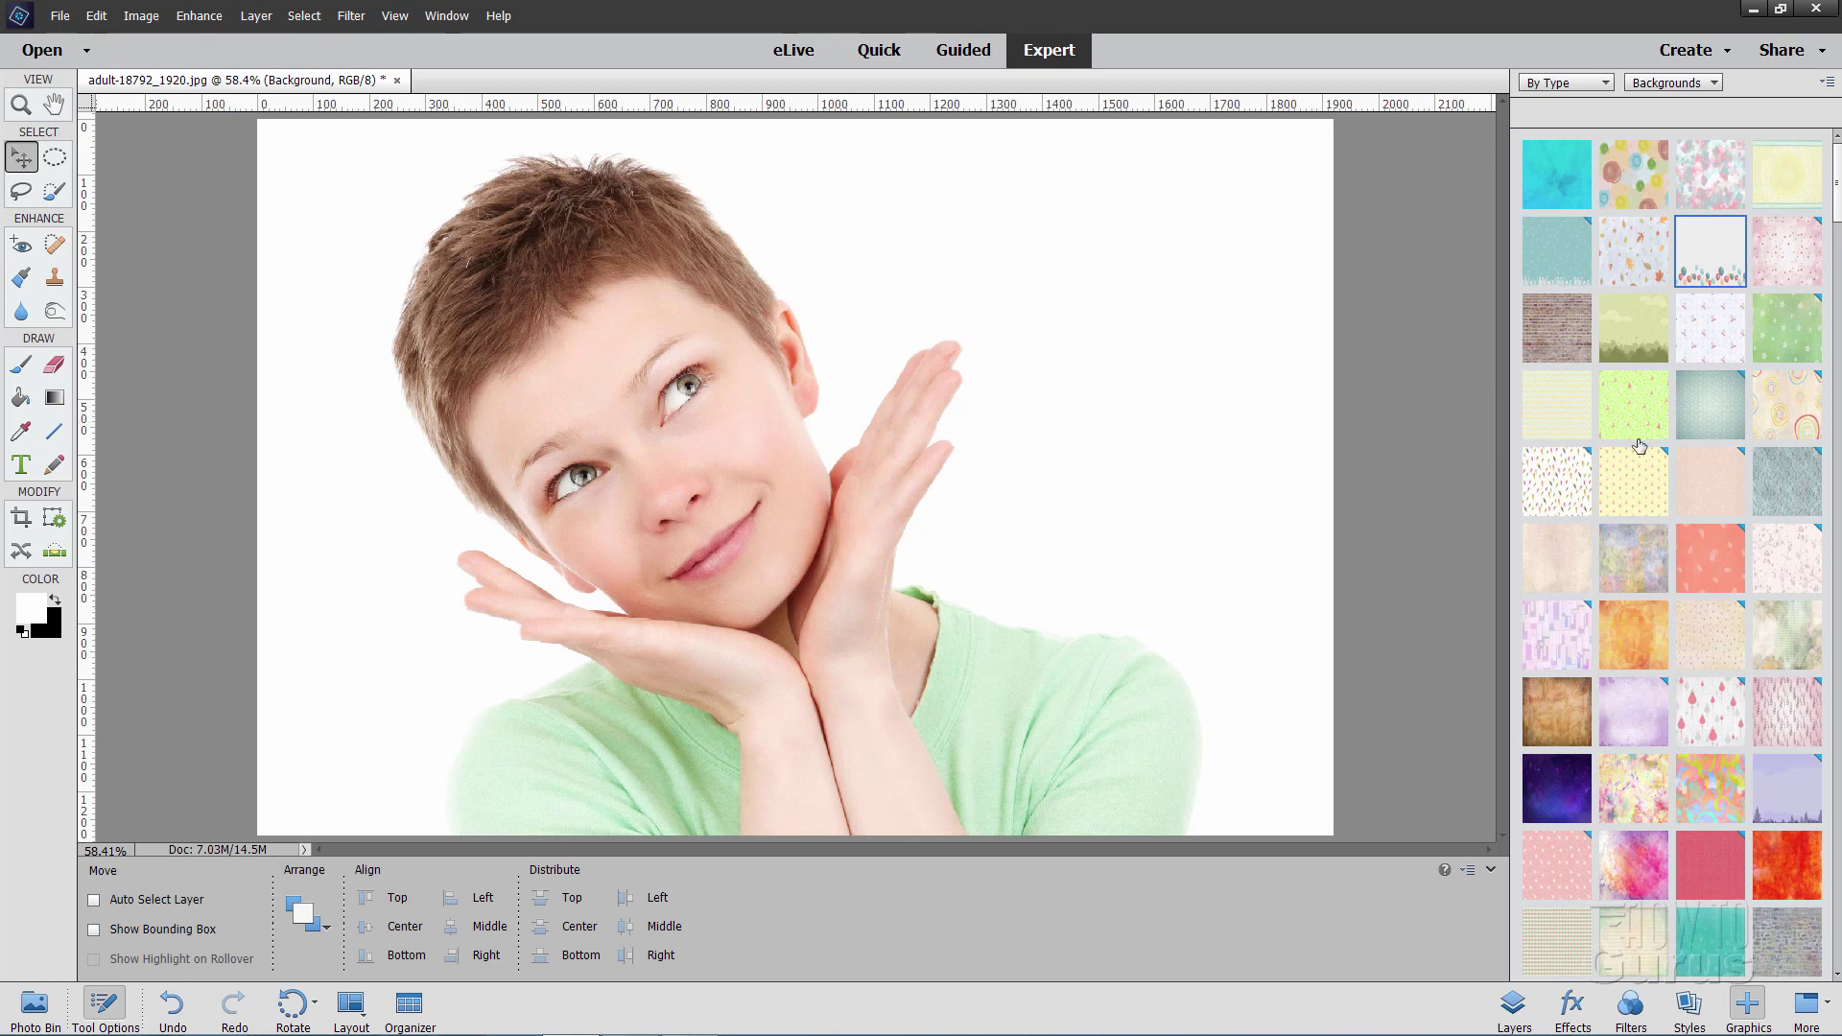
double_click(1572, 485)
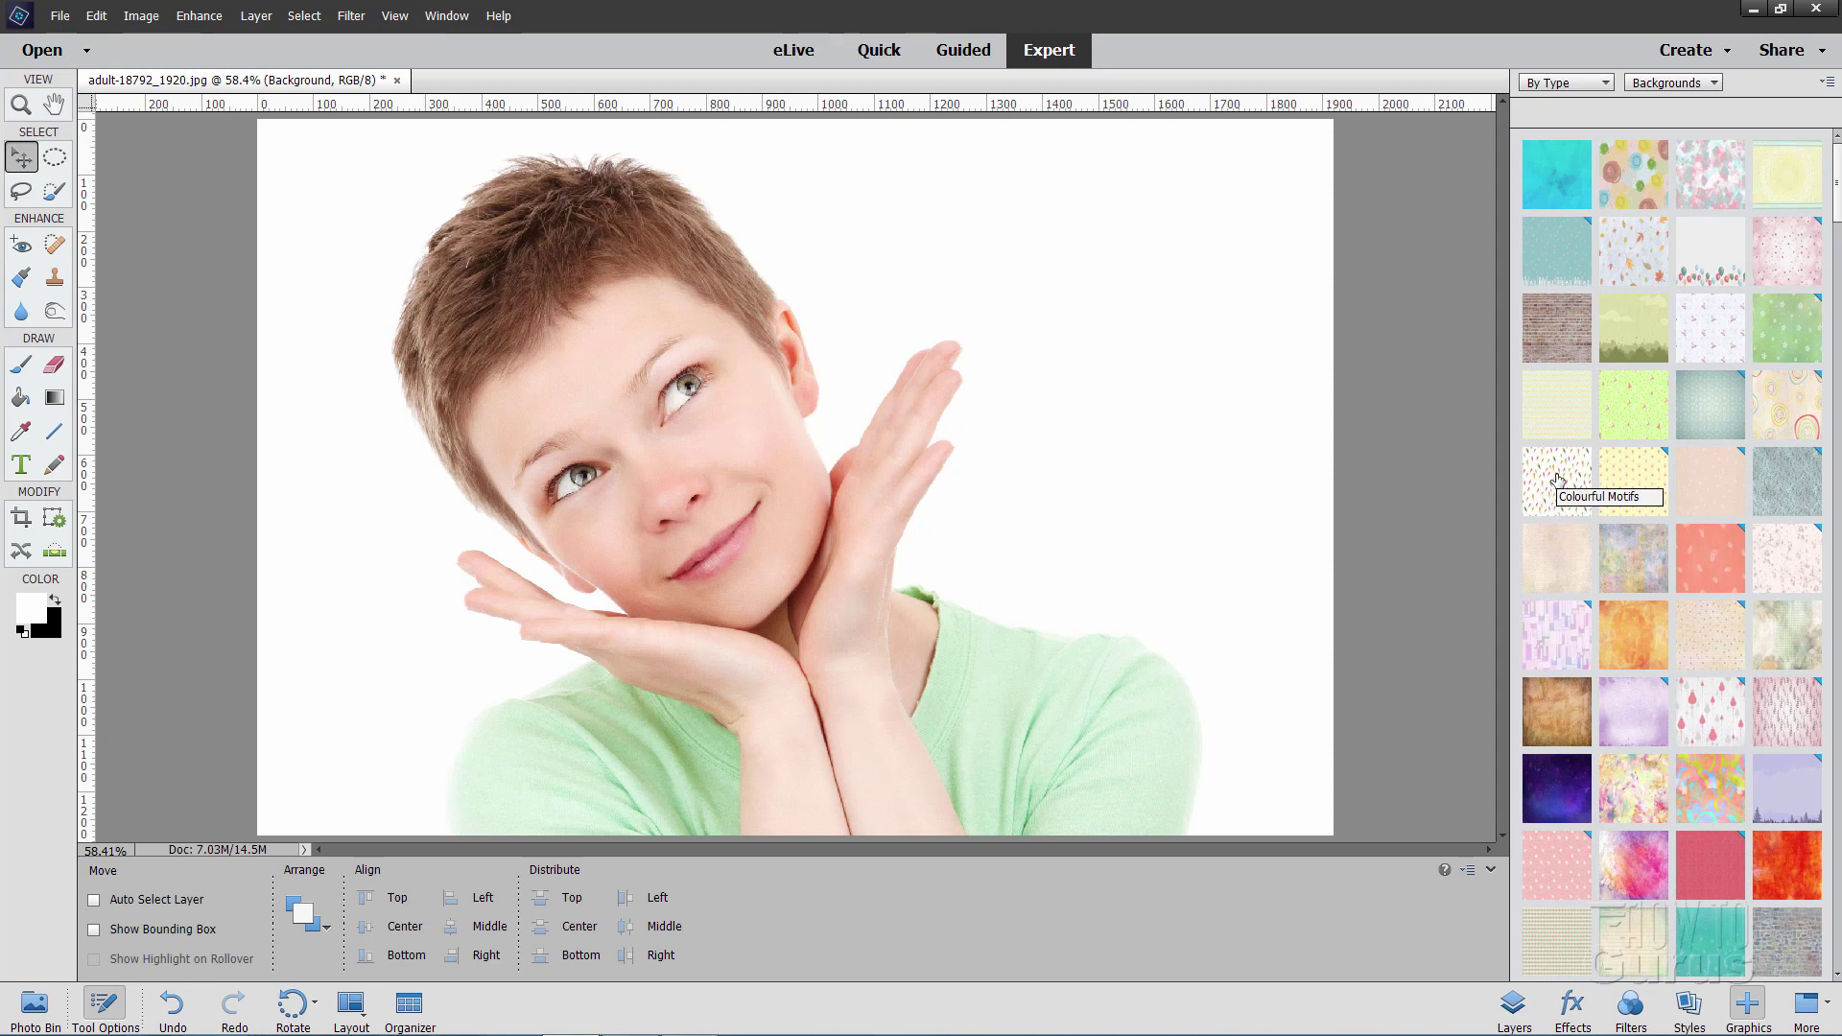
left_click(1715, 256)
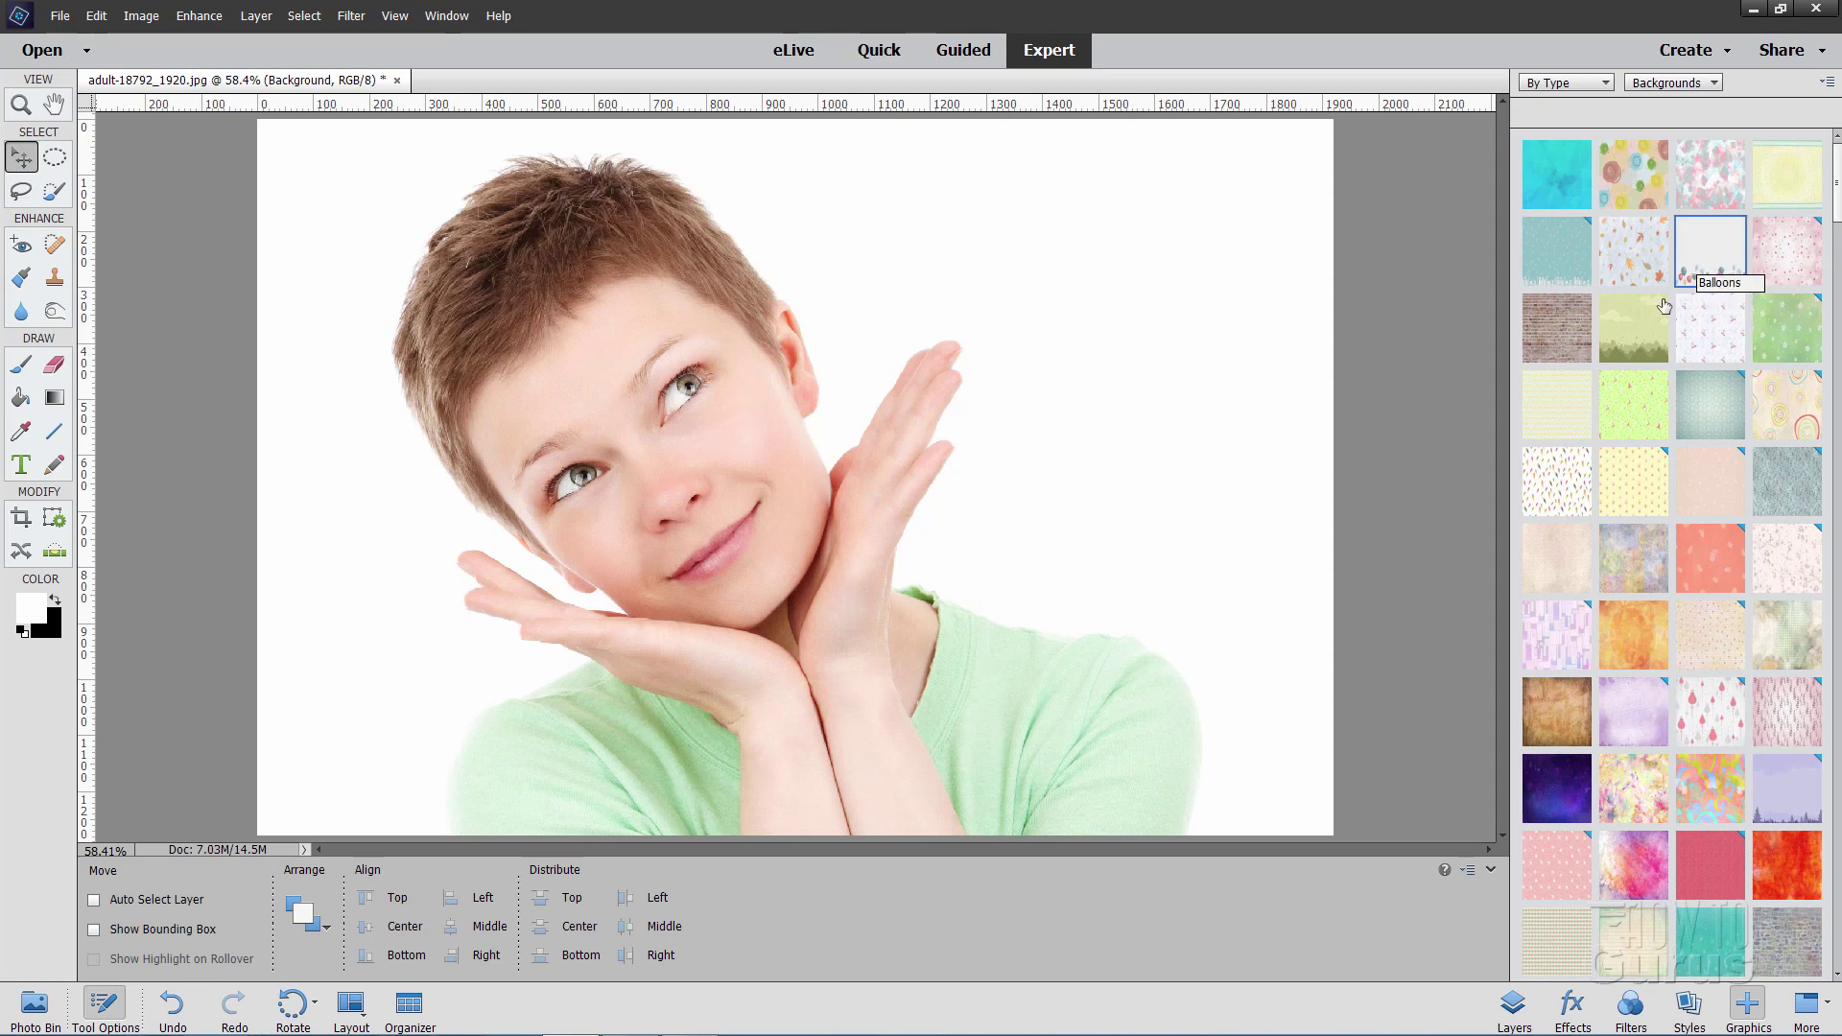
Inspect the new background by hiding and reshowing the Background copy layer
left_click(1513, 1004)
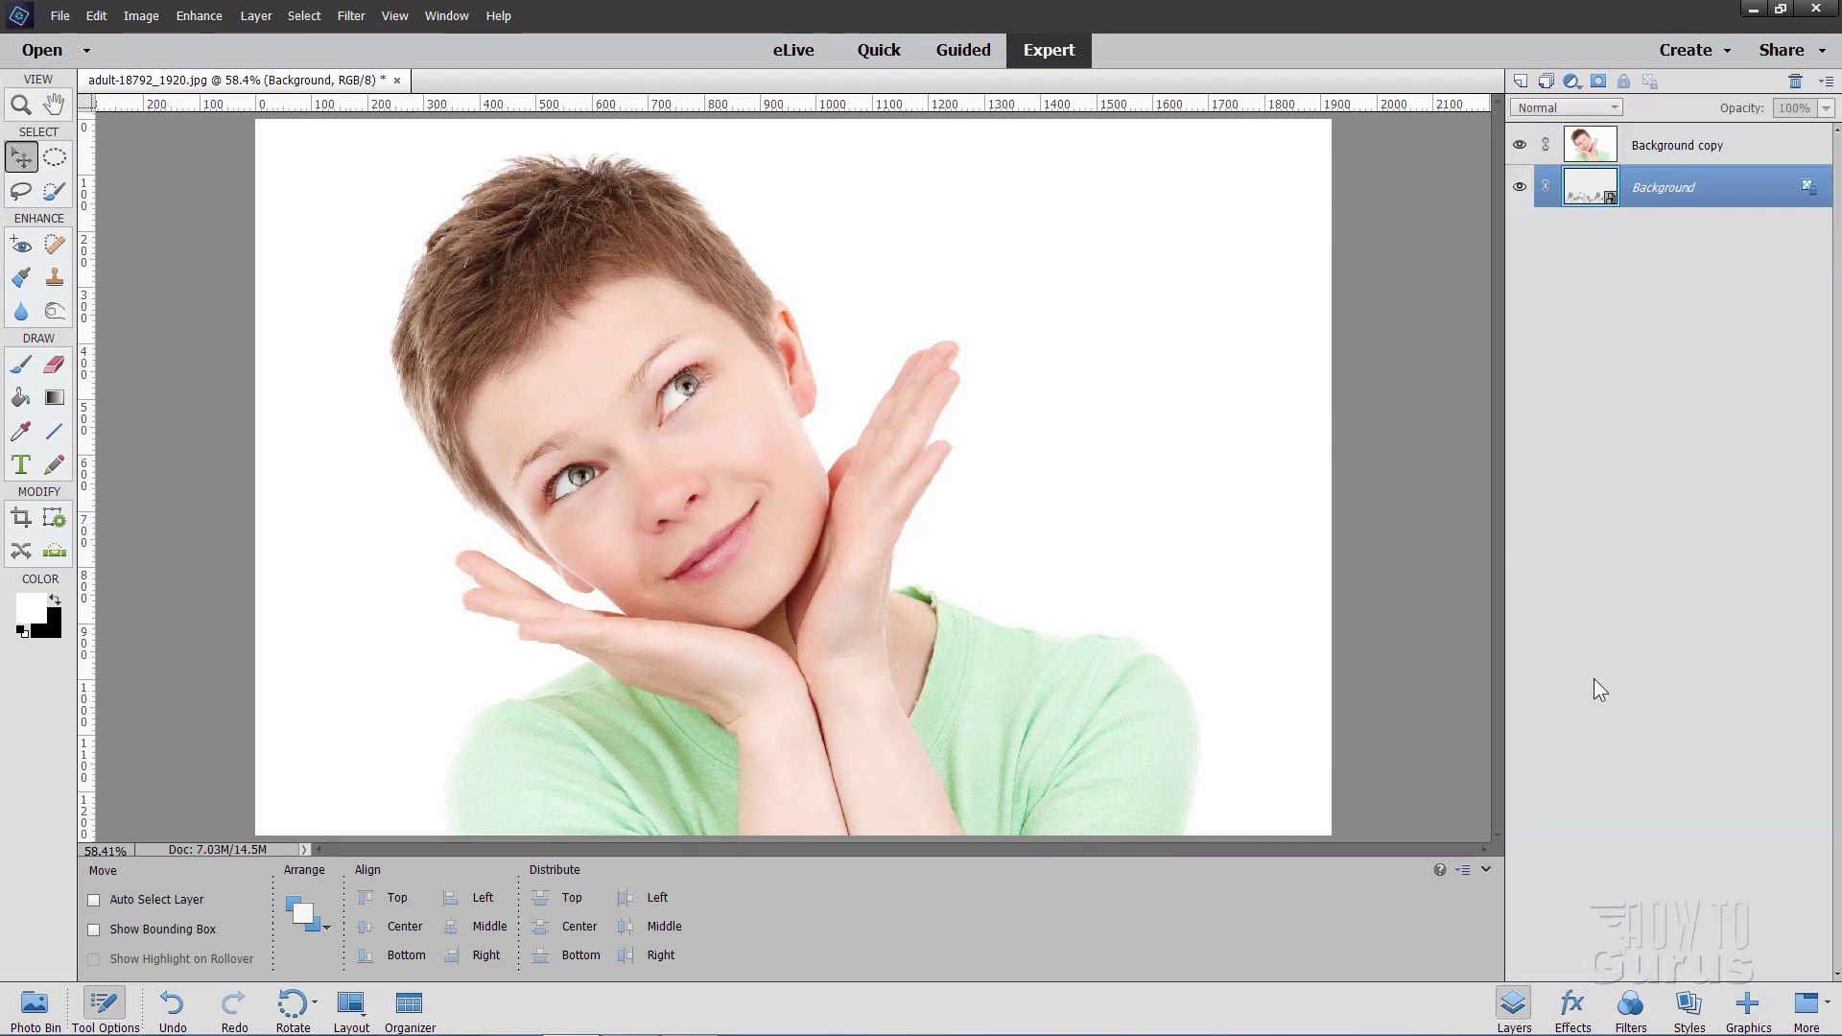
left_click(1521, 146)
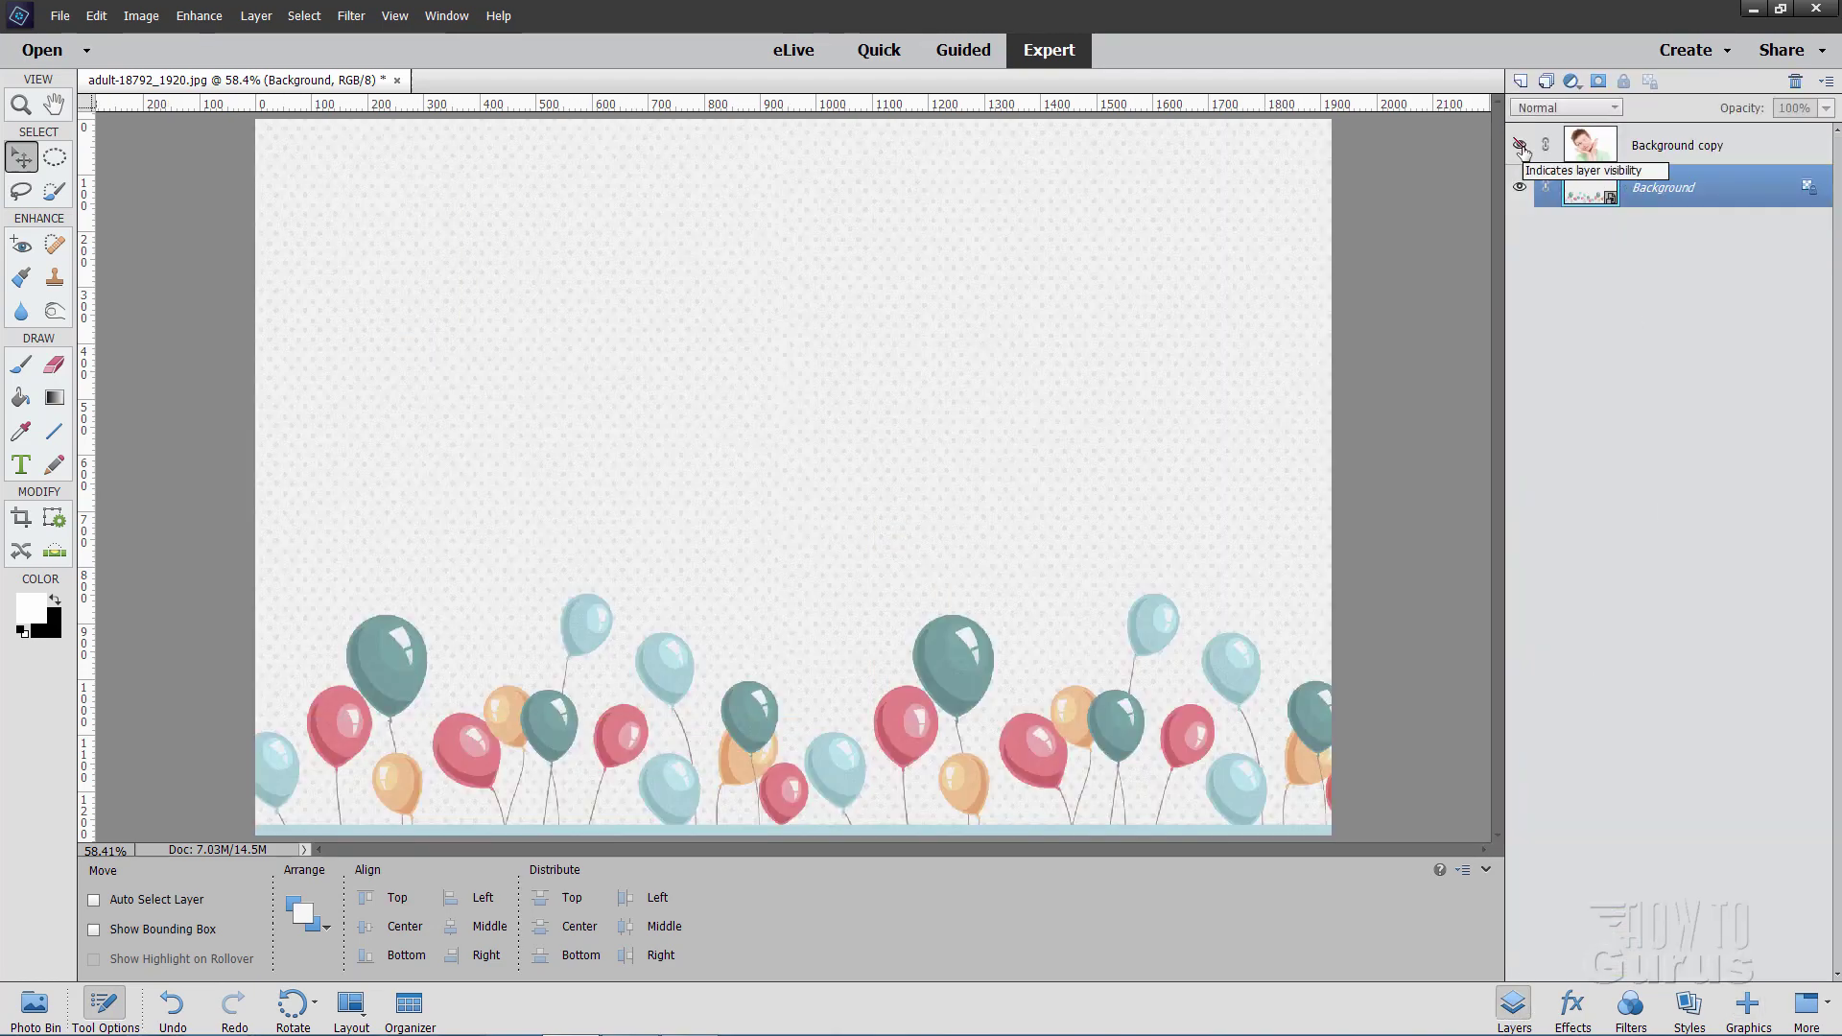
left_click(1521, 146)
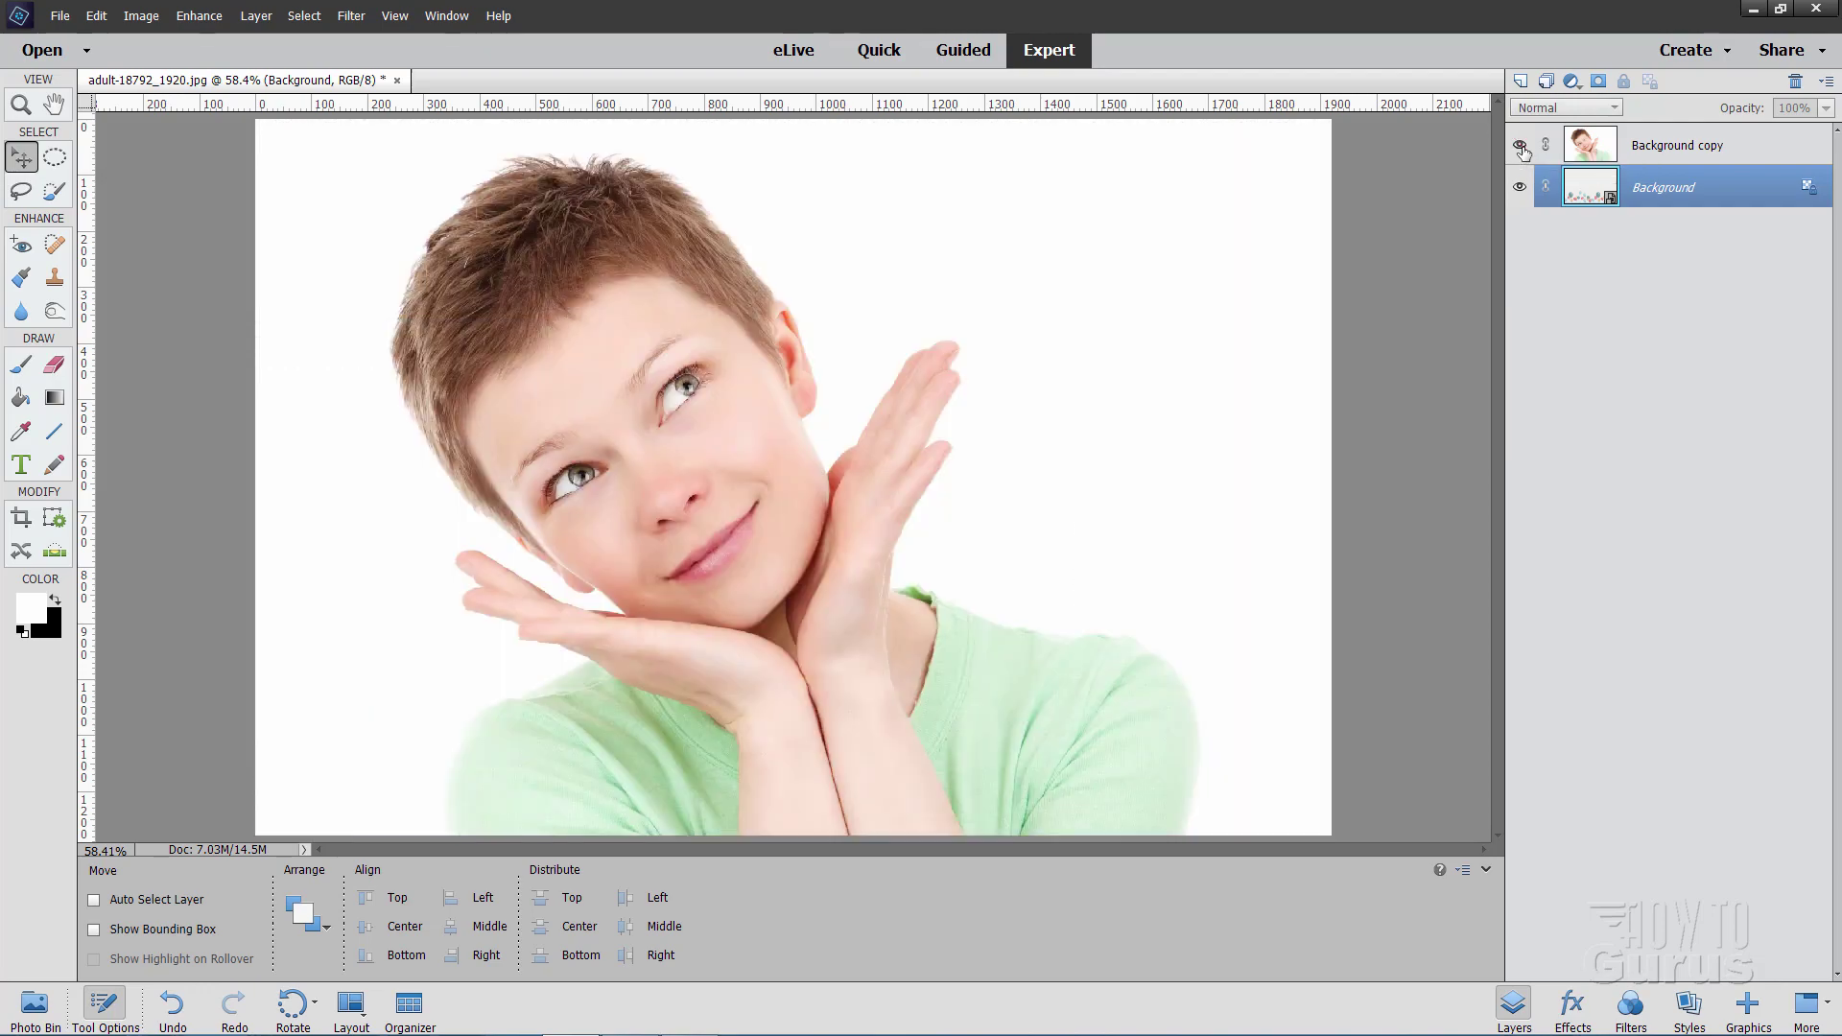
Duplicate the balloon Background layer as Background copy 2 and move the duplicate above the portrait layer
right_click(1663, 193)
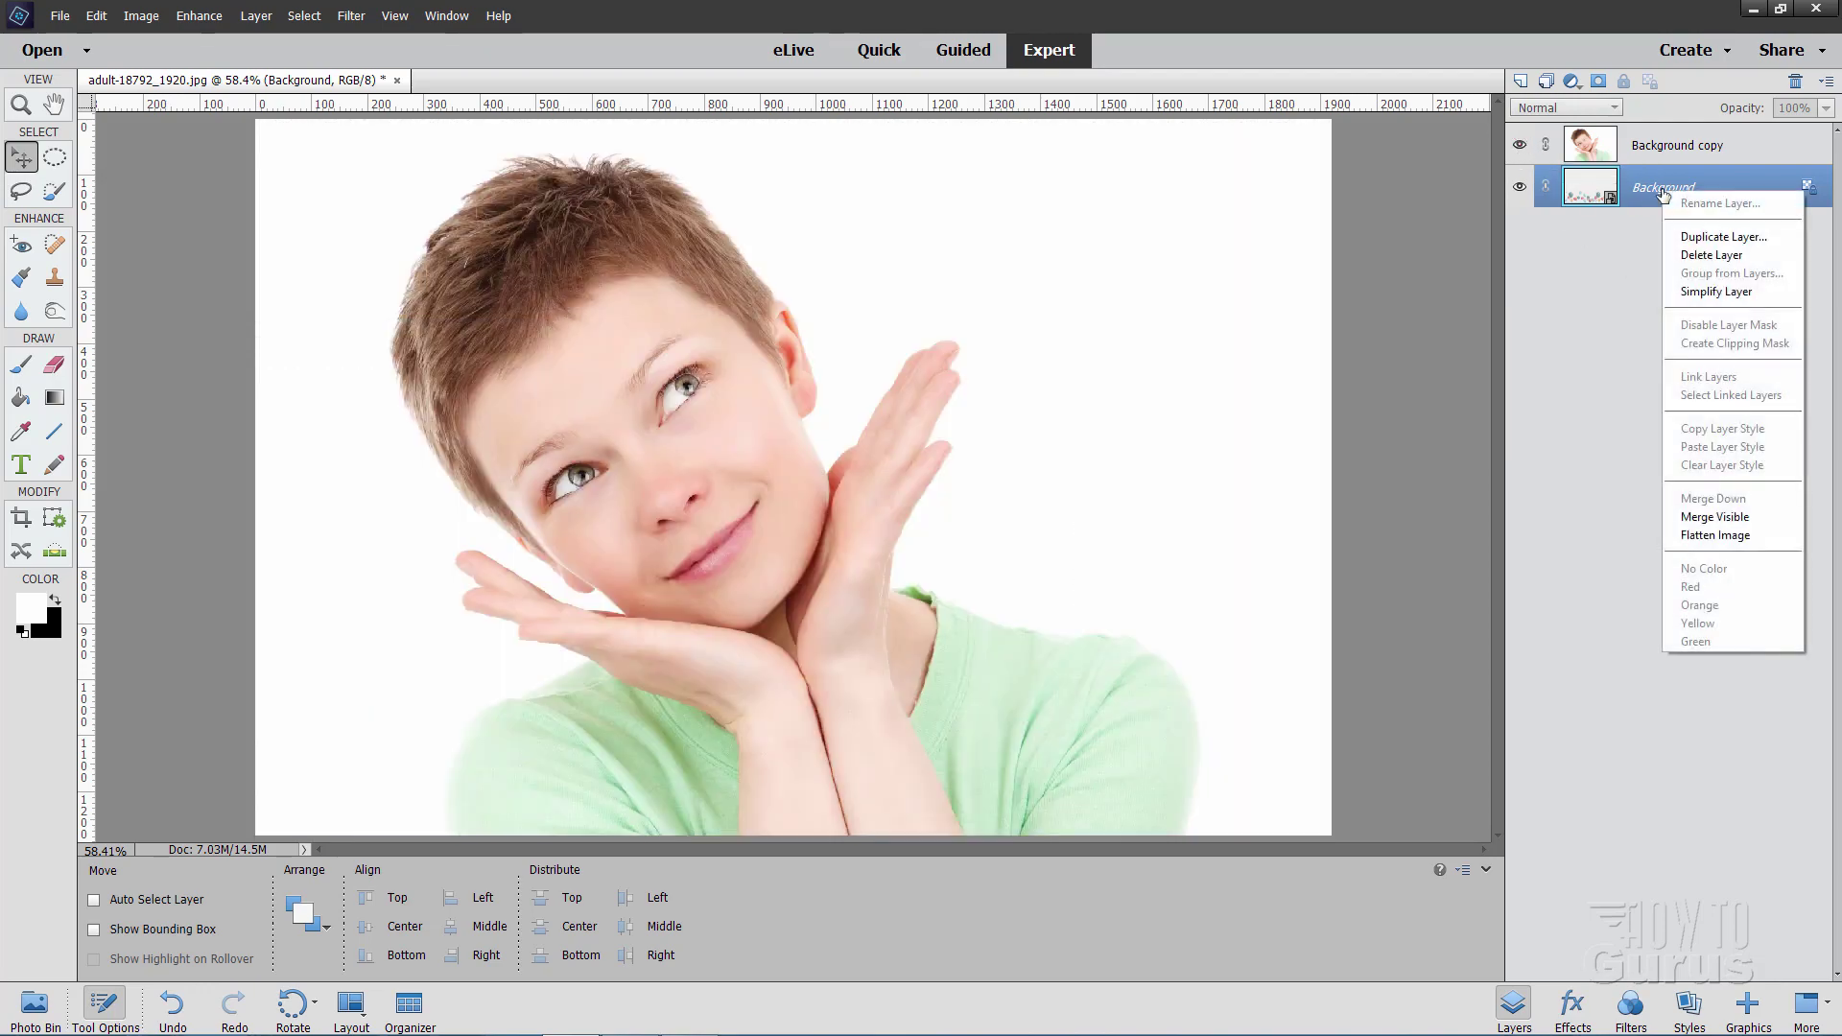
left_click(1723, 236)
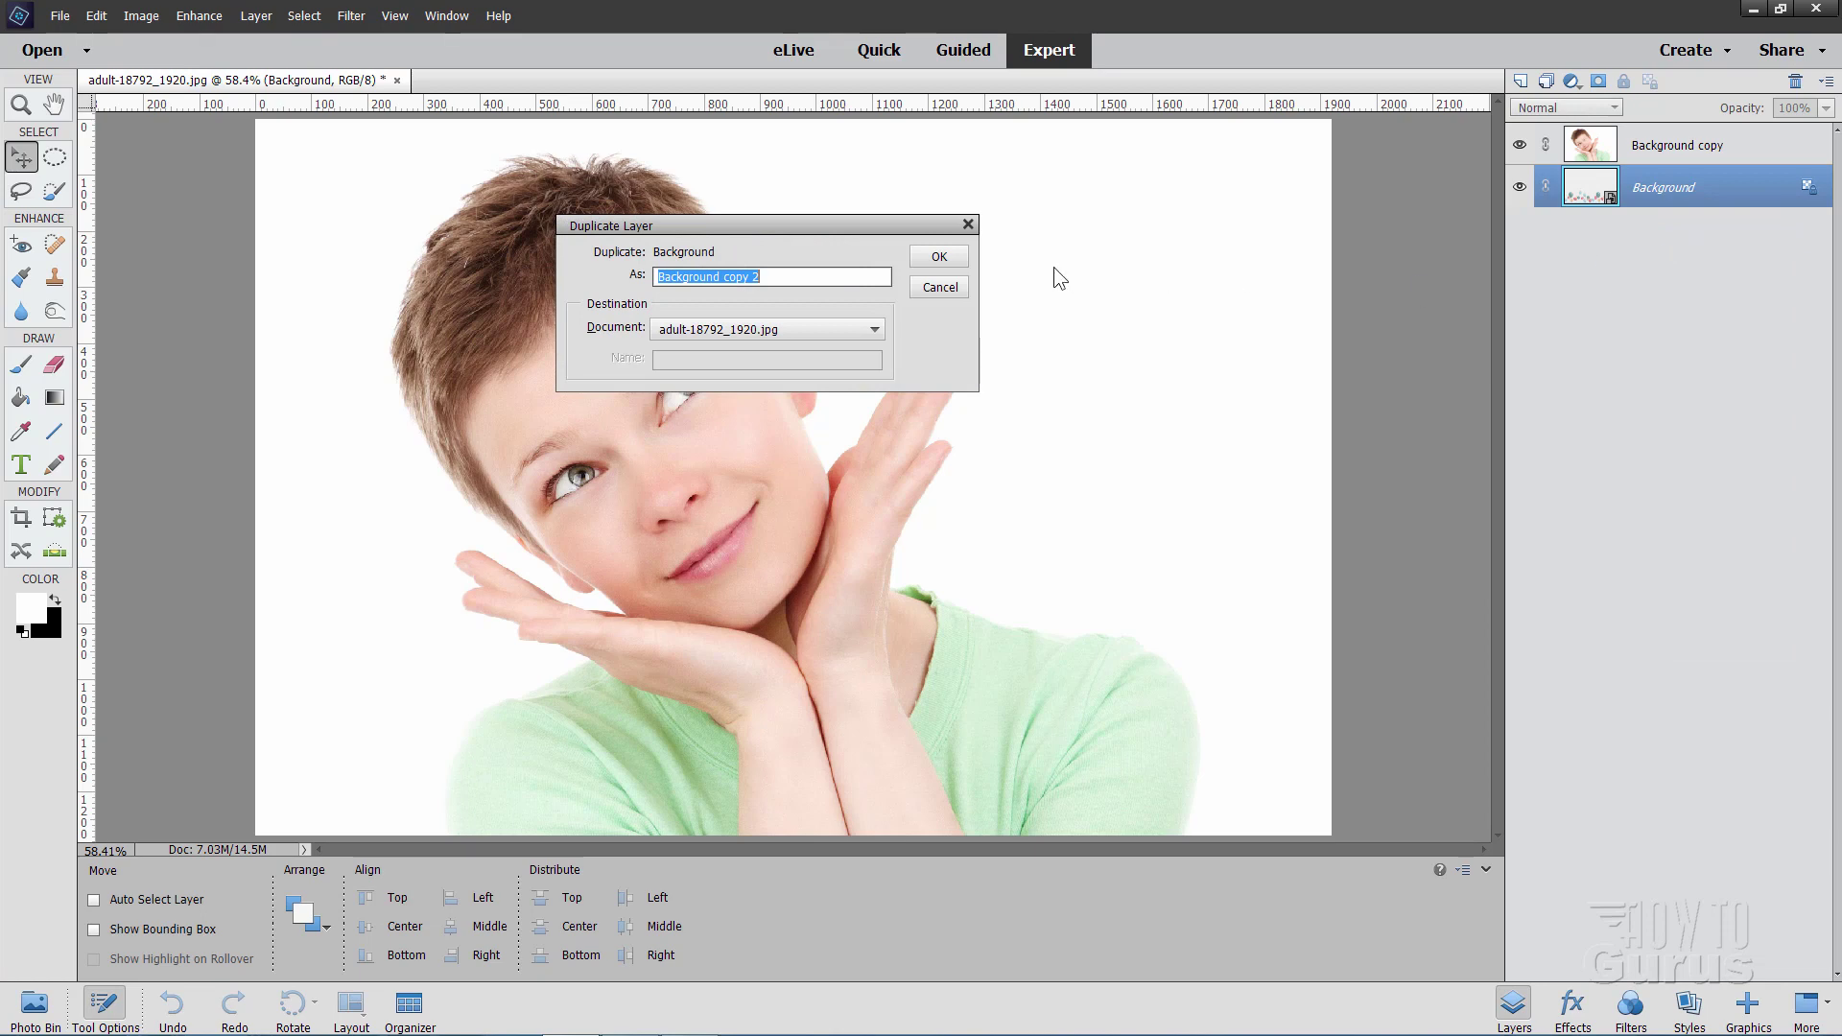
left_click(958, 256)
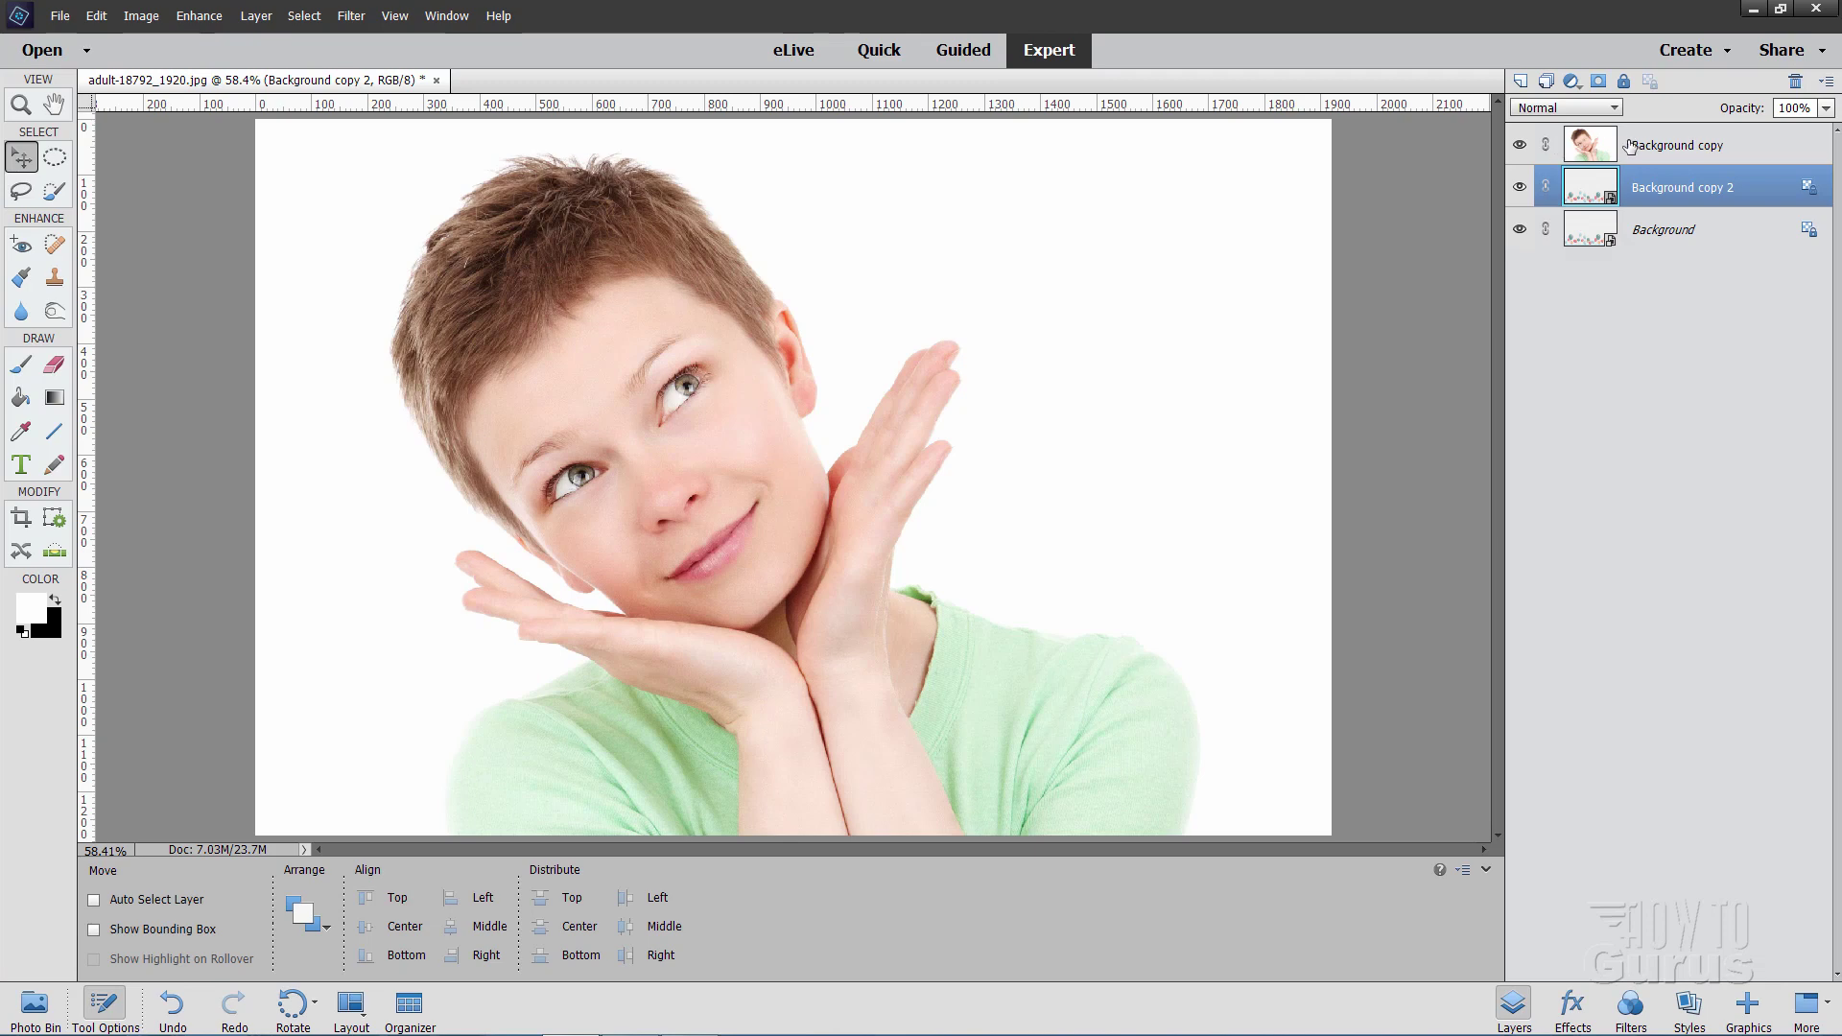
left_click_drag(1654, 188, 1655, 150)
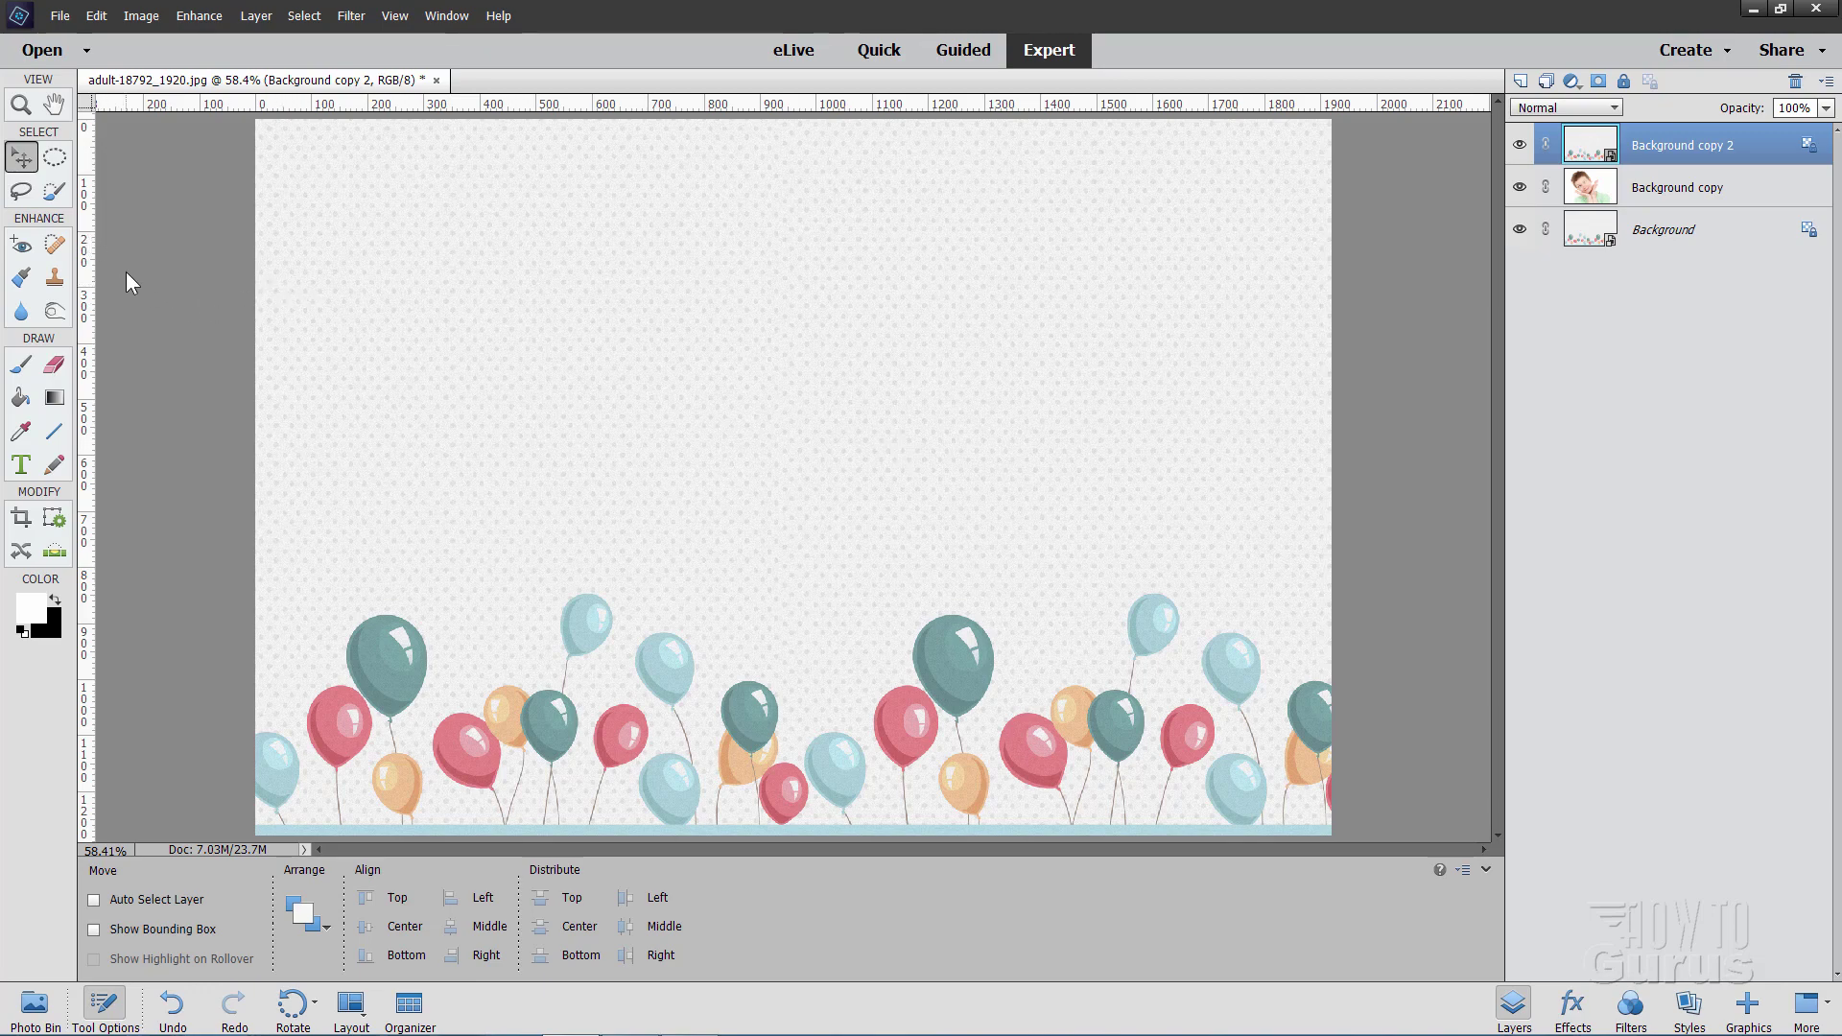
Select the light dotted backdrop around the balloons on Background copy 2 using the Magic Wand at tolerance 34, non-contiguous
left_click(67, 200)
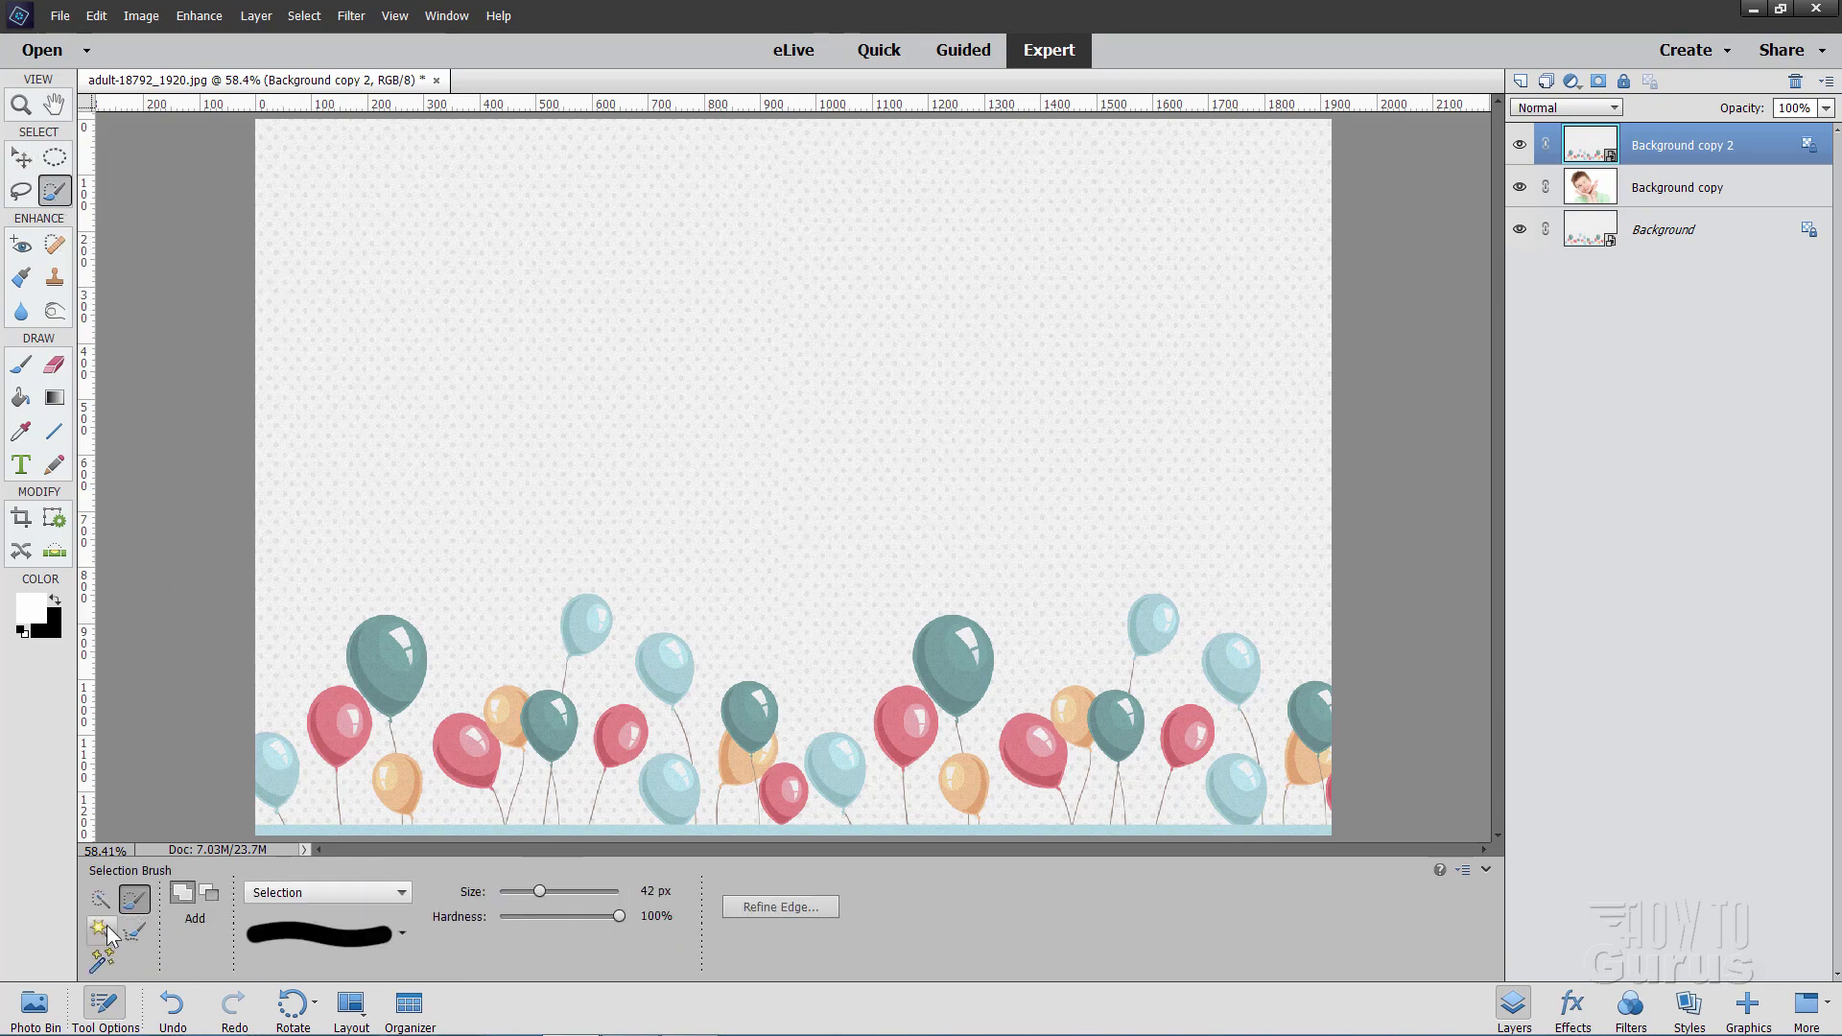
left_click(104, 930)
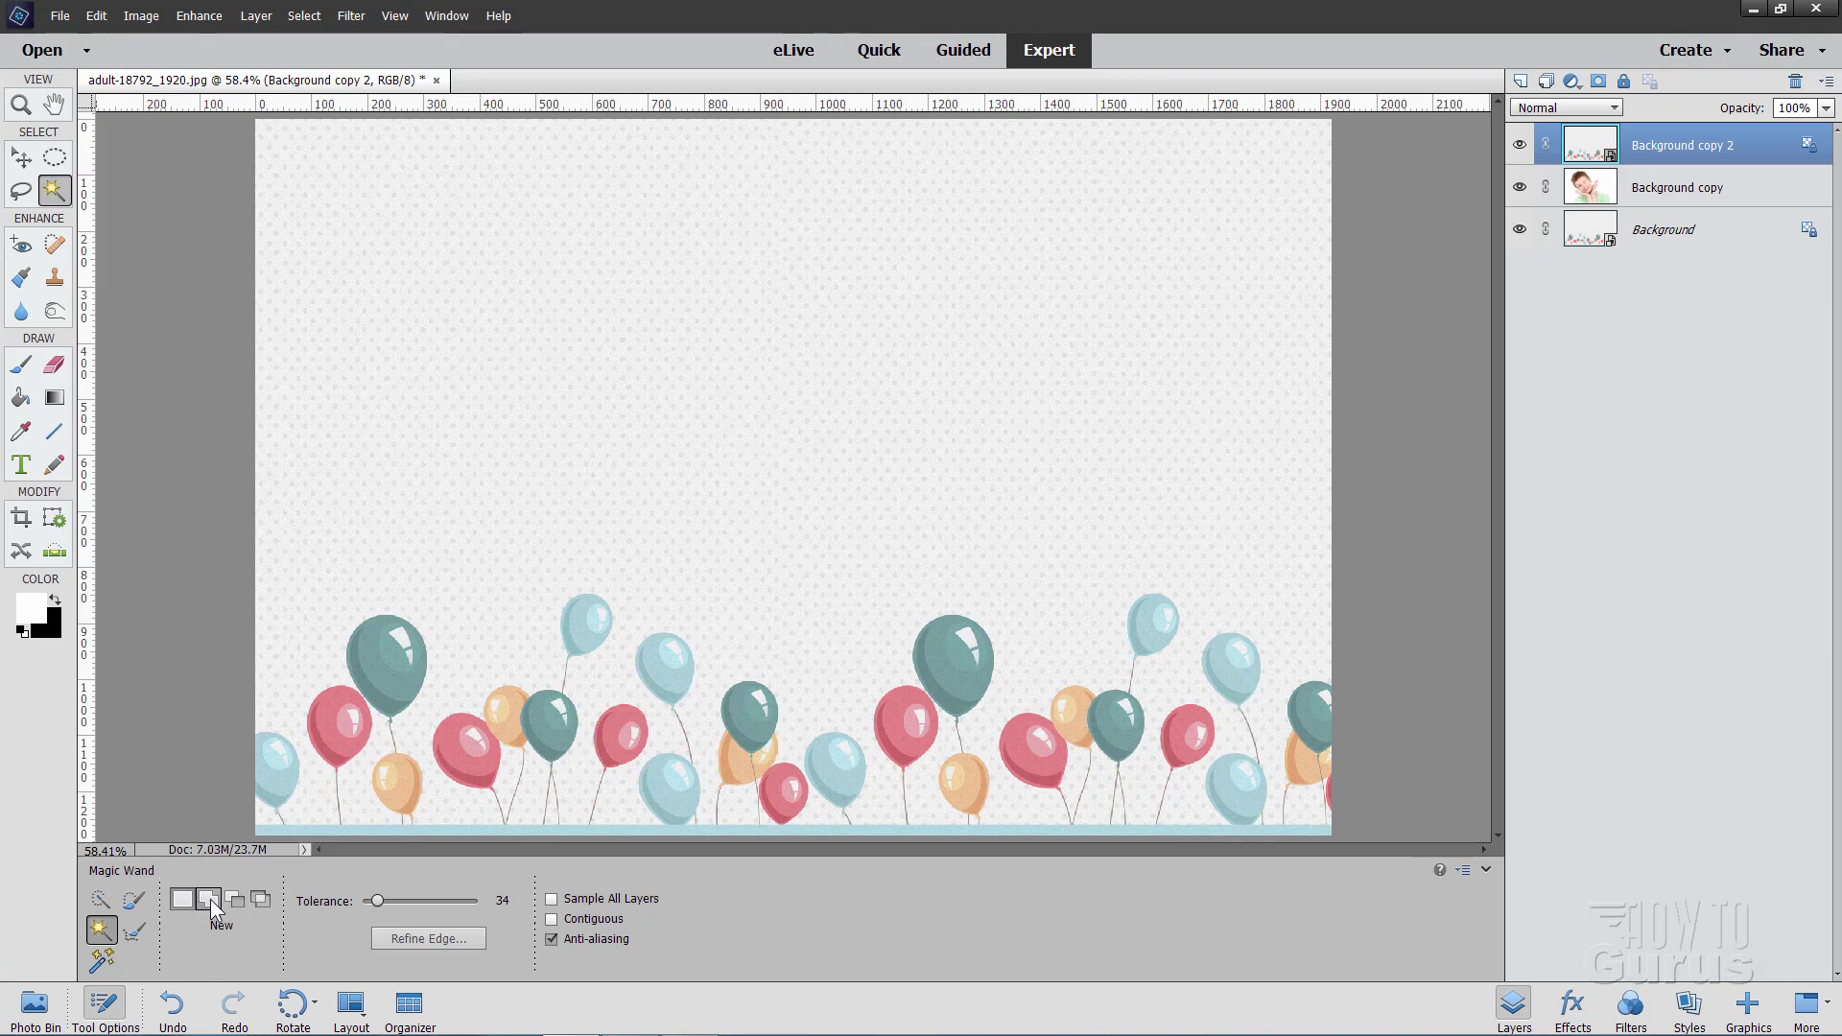
left_click(861, 446)
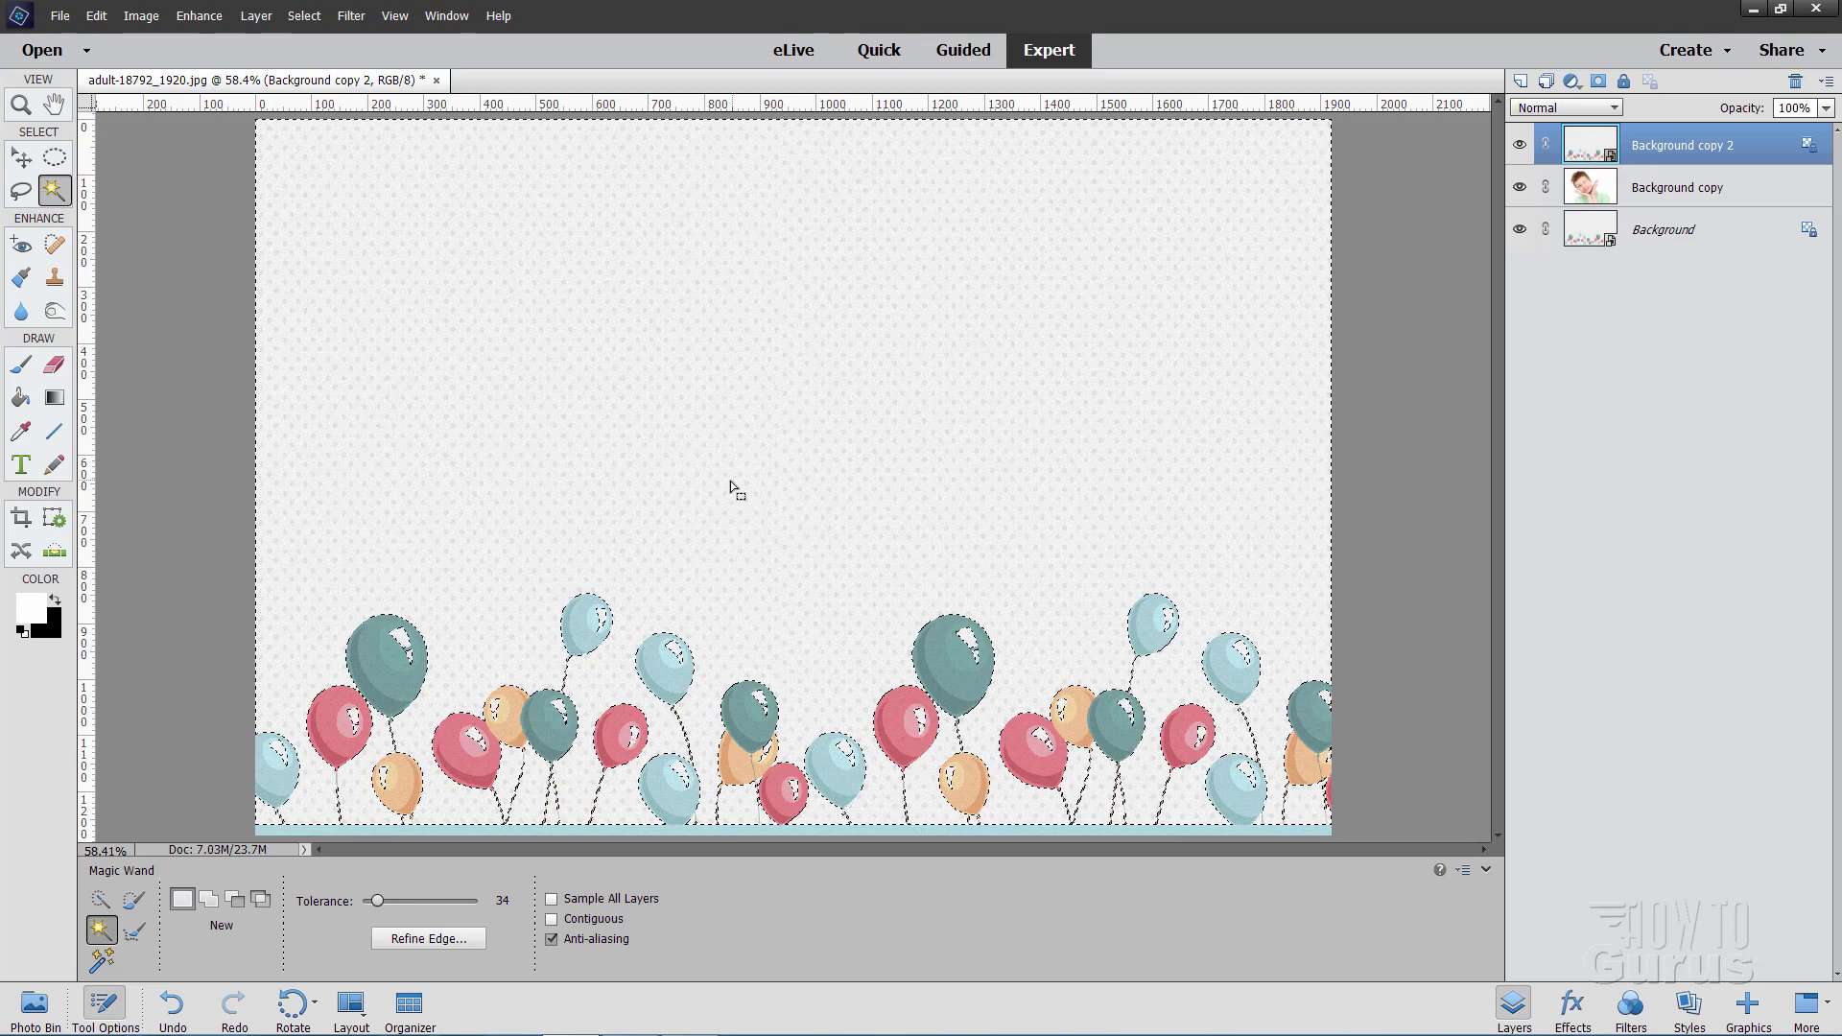
Invert the selection to cover the balloons and add their white highlights using the Magic Wand in Add mode with Contiguous on
left_click(299, 15)
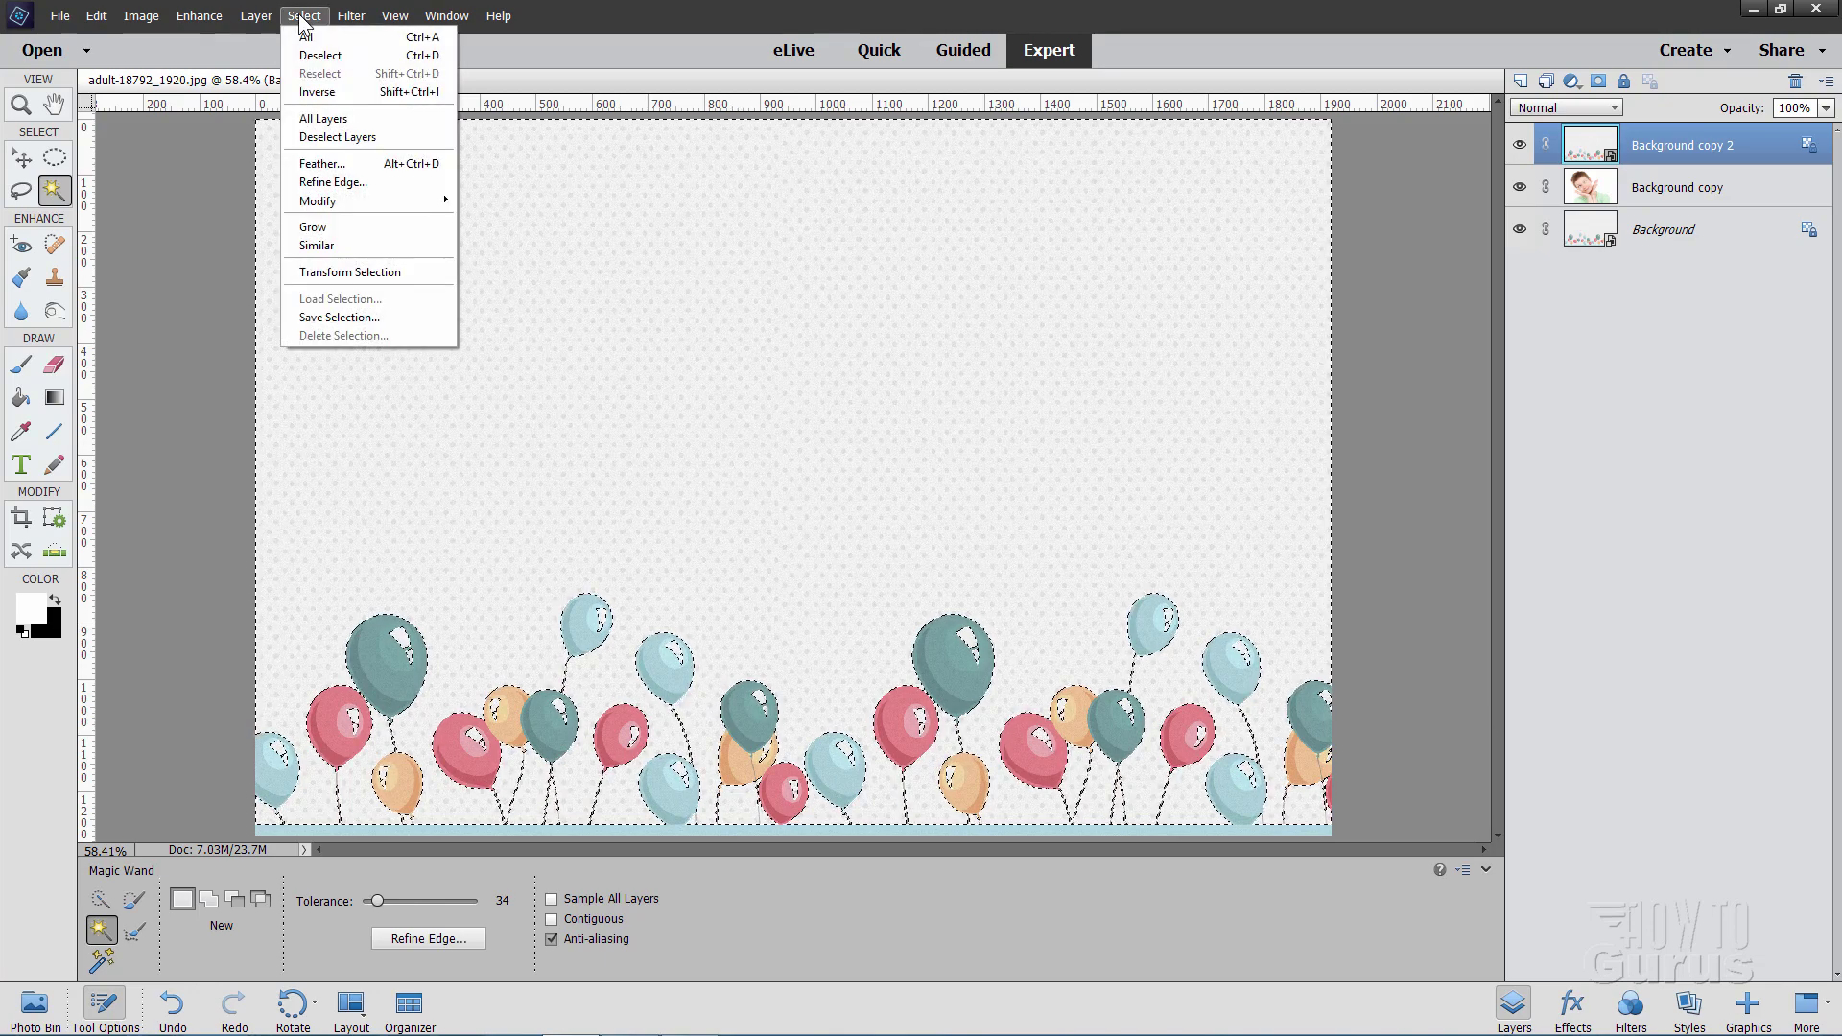
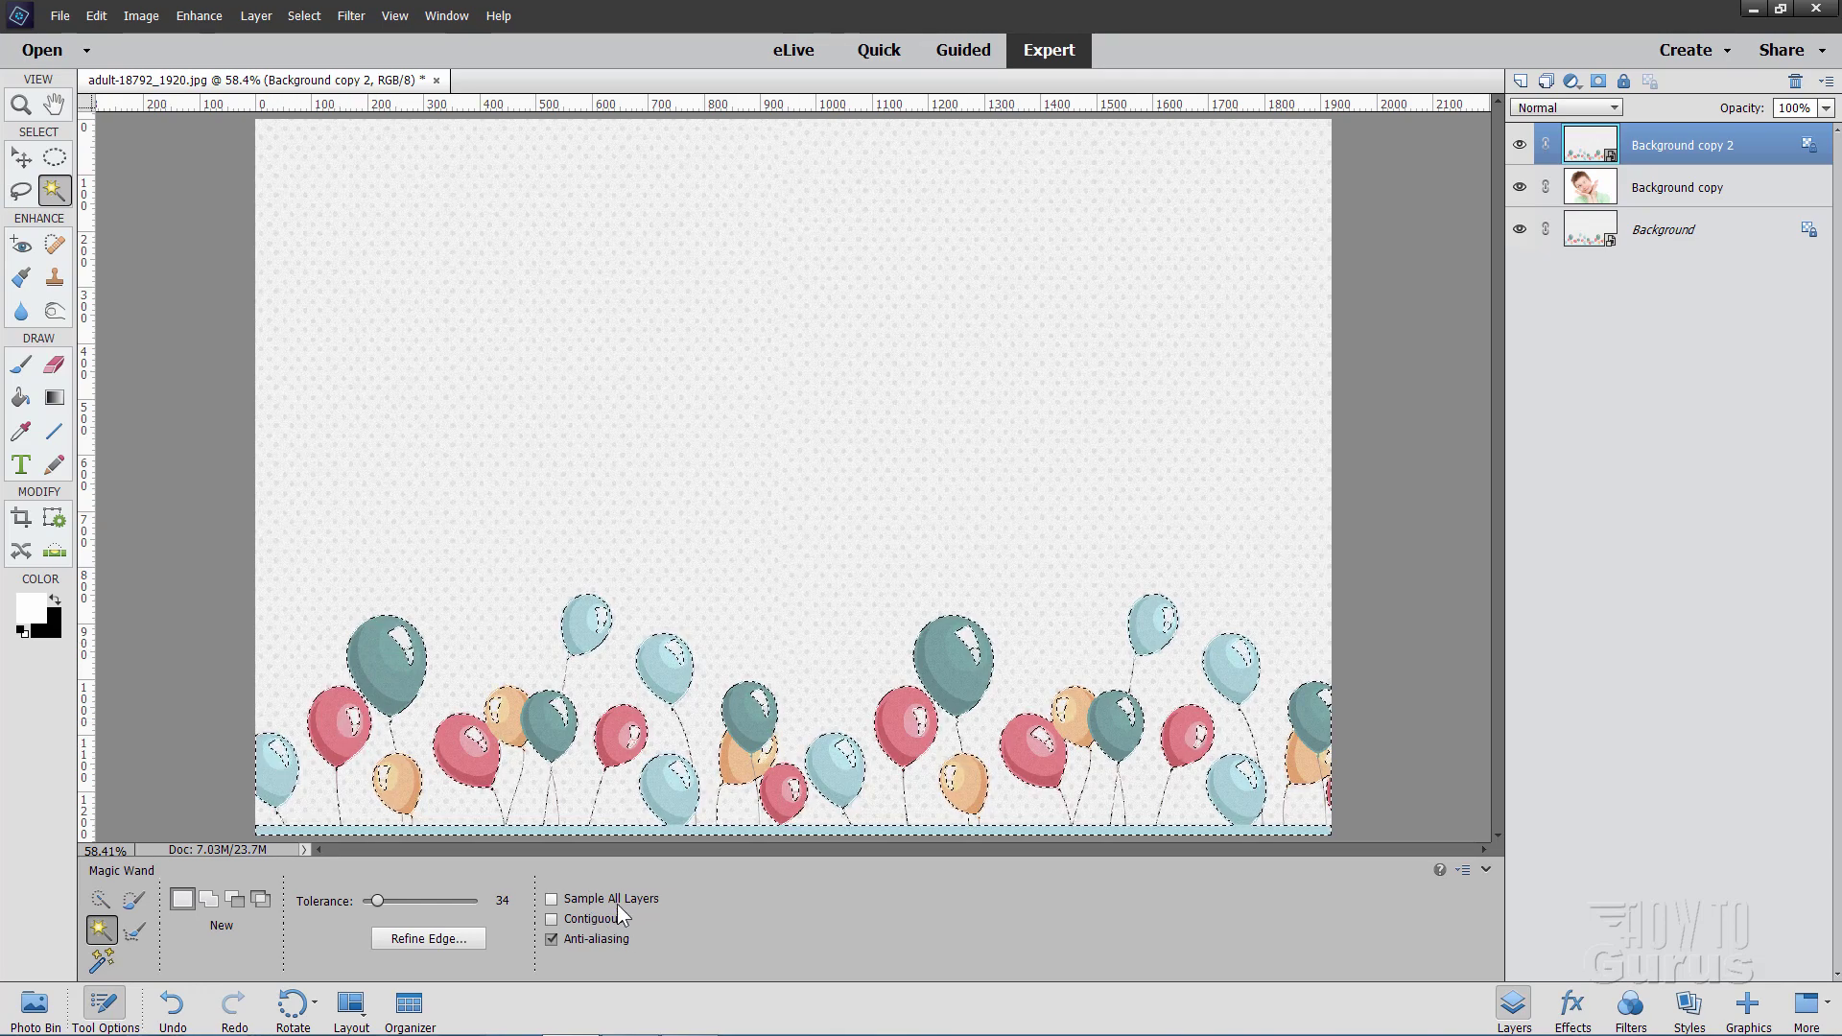
left_click(554, 918)
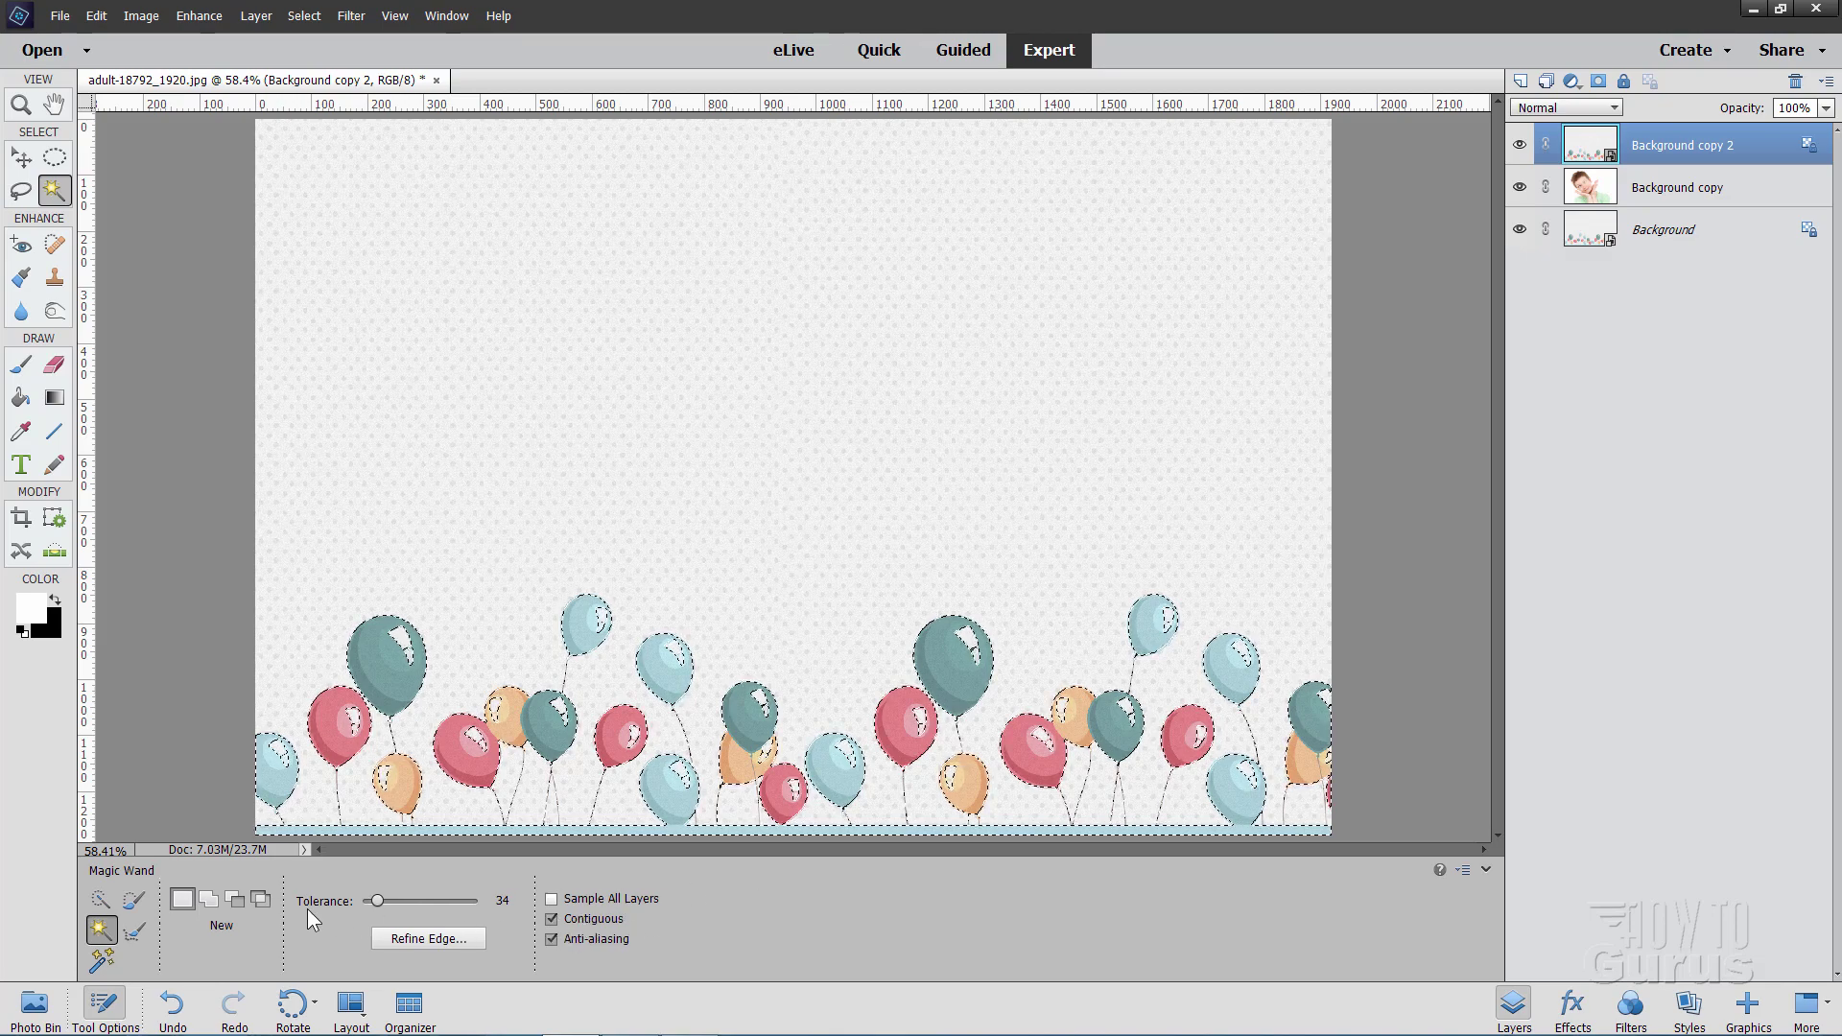
left_click(209, 900)
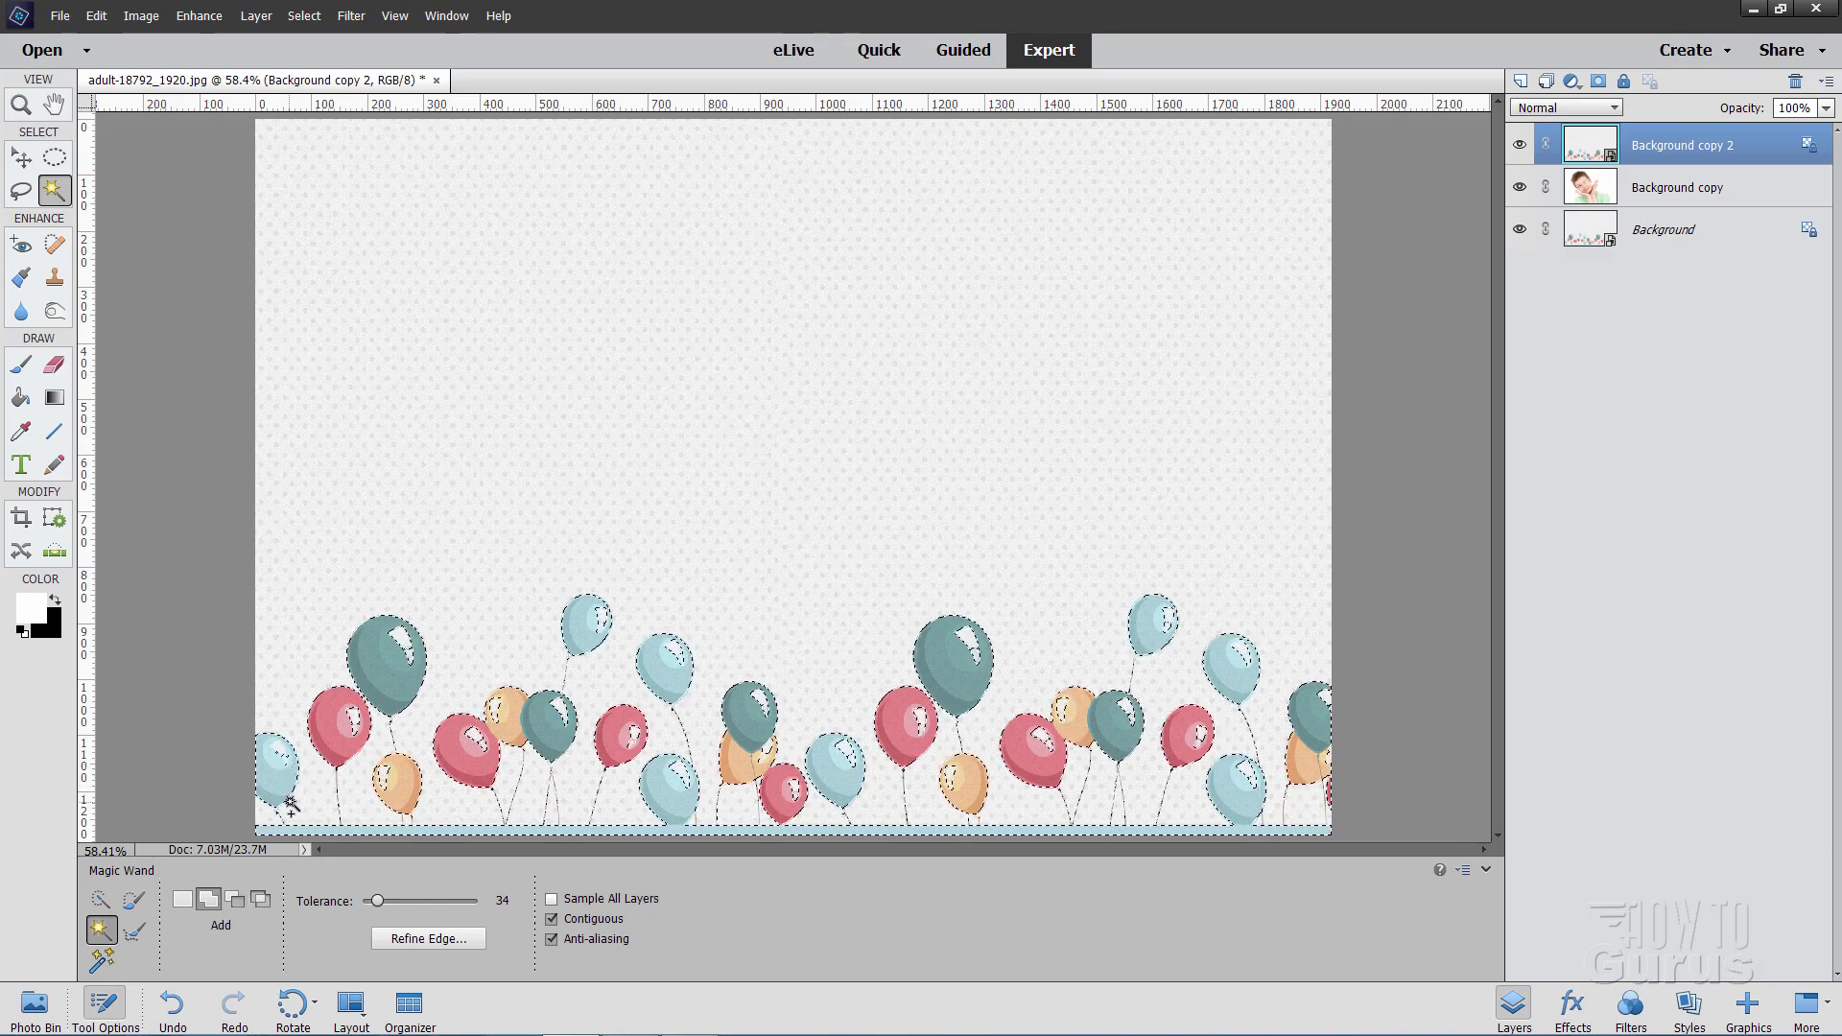
left_click(286, 772)
Add the remaining balloon highlights with the Quick Selection tool and turn the selection into a layer mask on Background copy 2
left_click(99, 900)
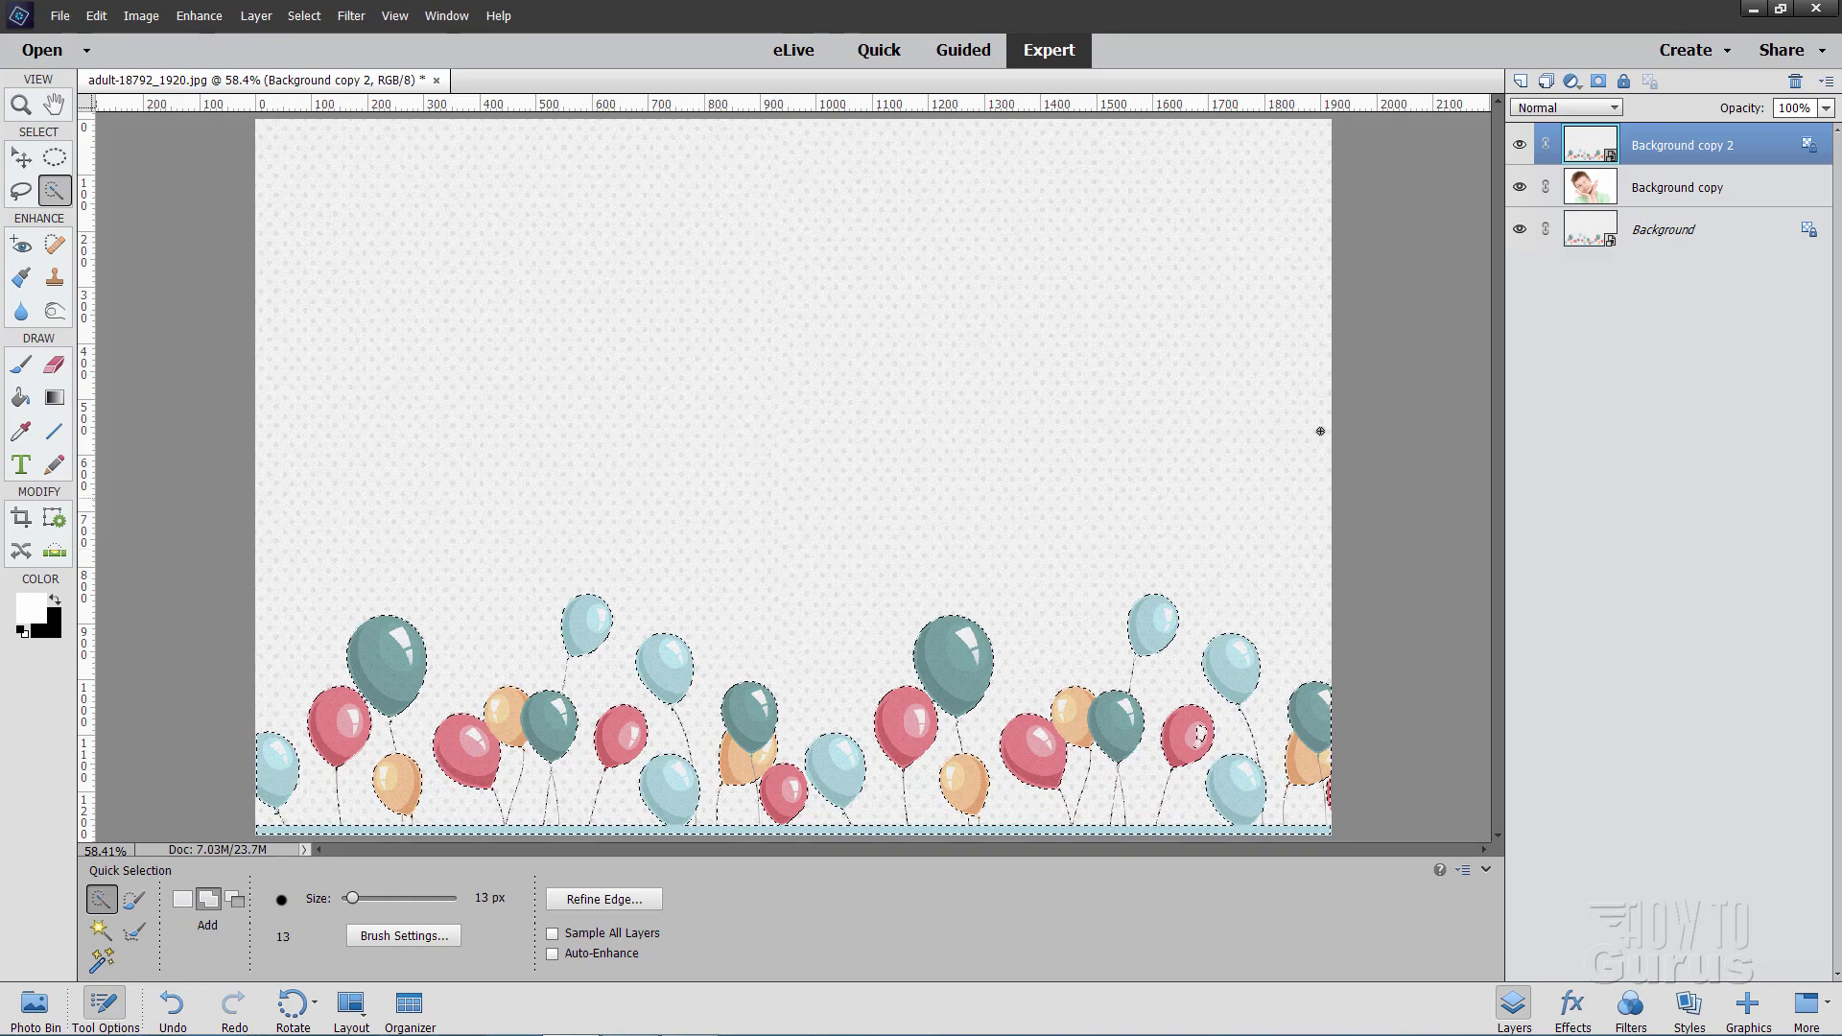
left_click(1599, 81)
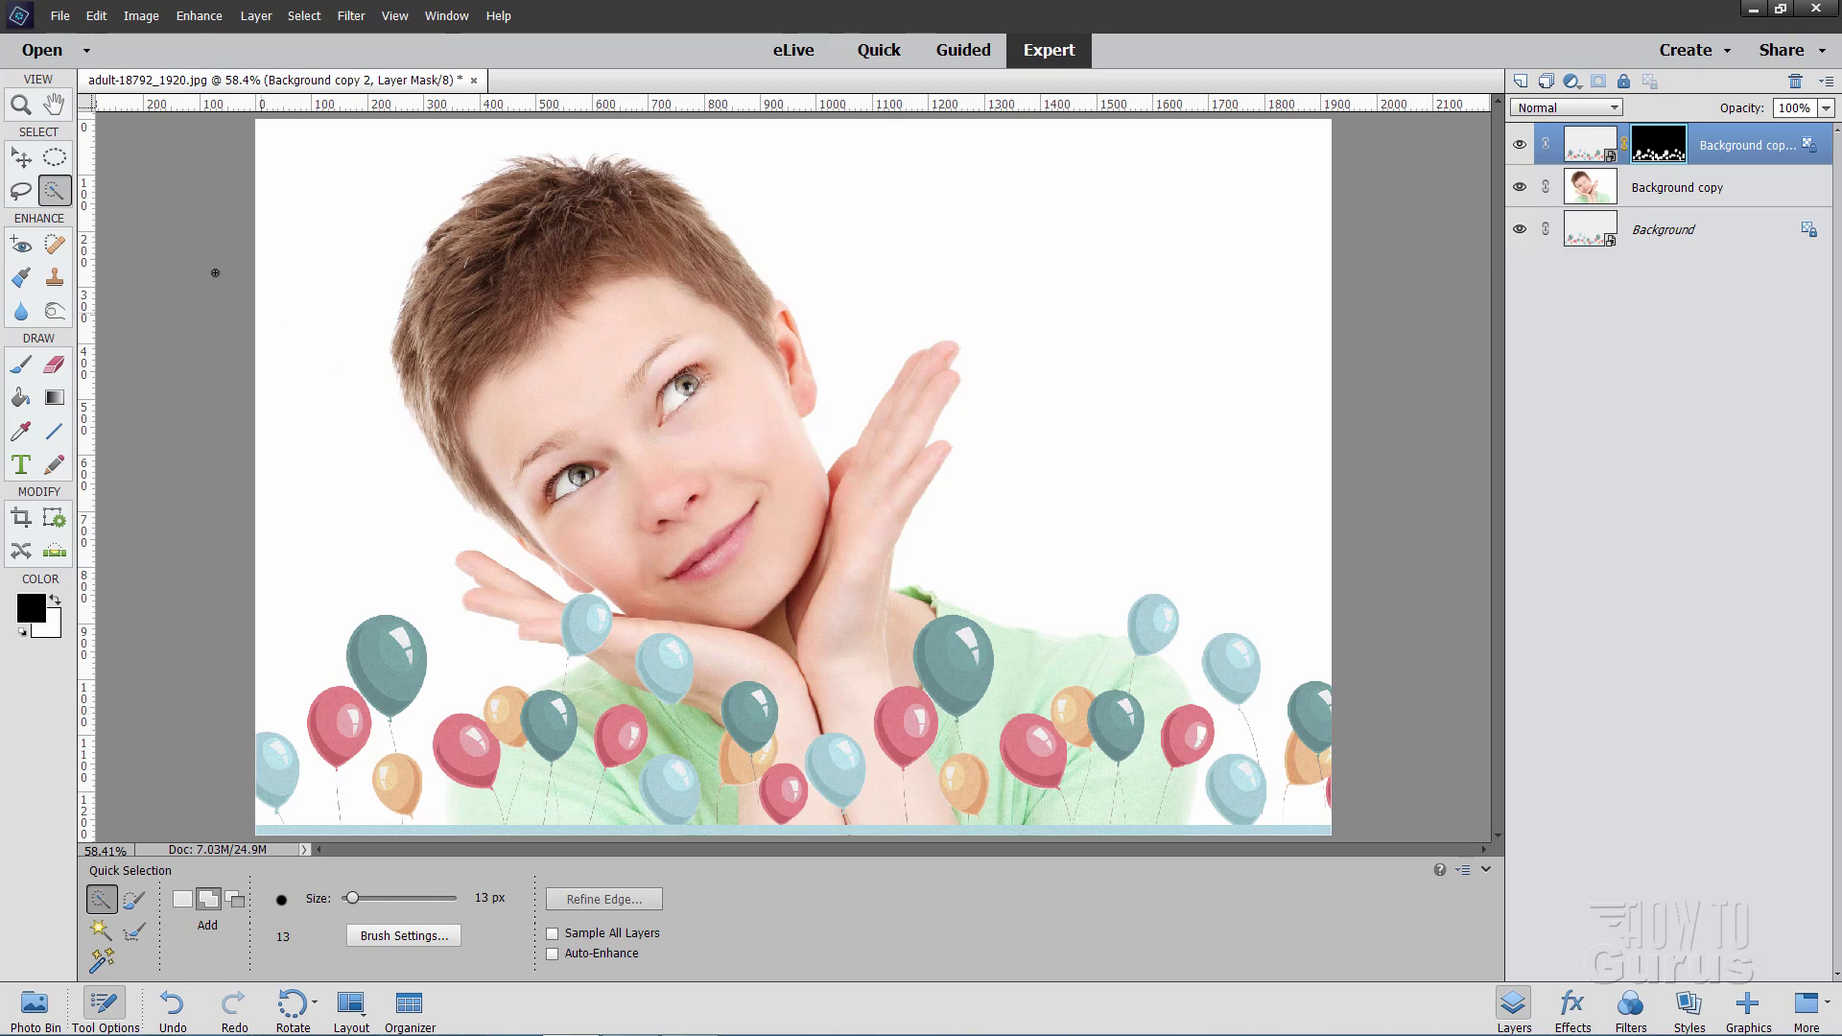
left_click(21, 158)
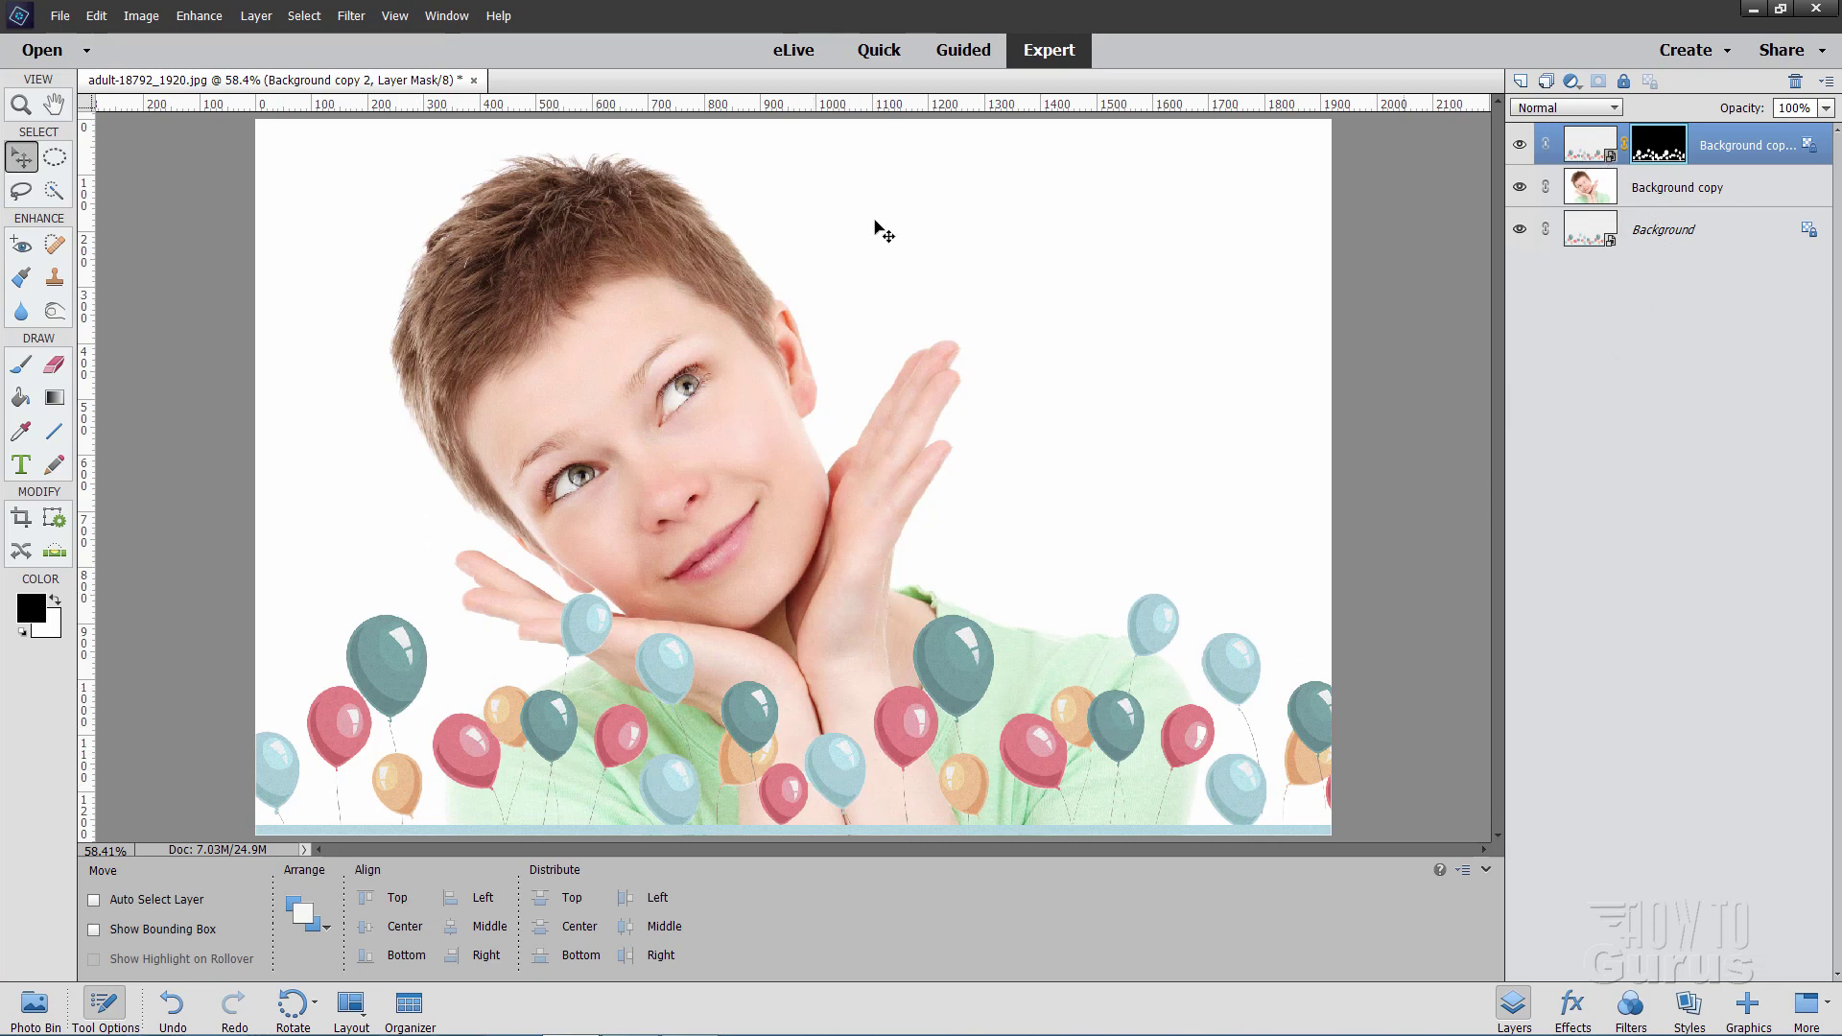
Add a Hue/Saturation adjustment layer above the masked balloons, using the previous layer to create a clipping mask
left_click(255, 16)
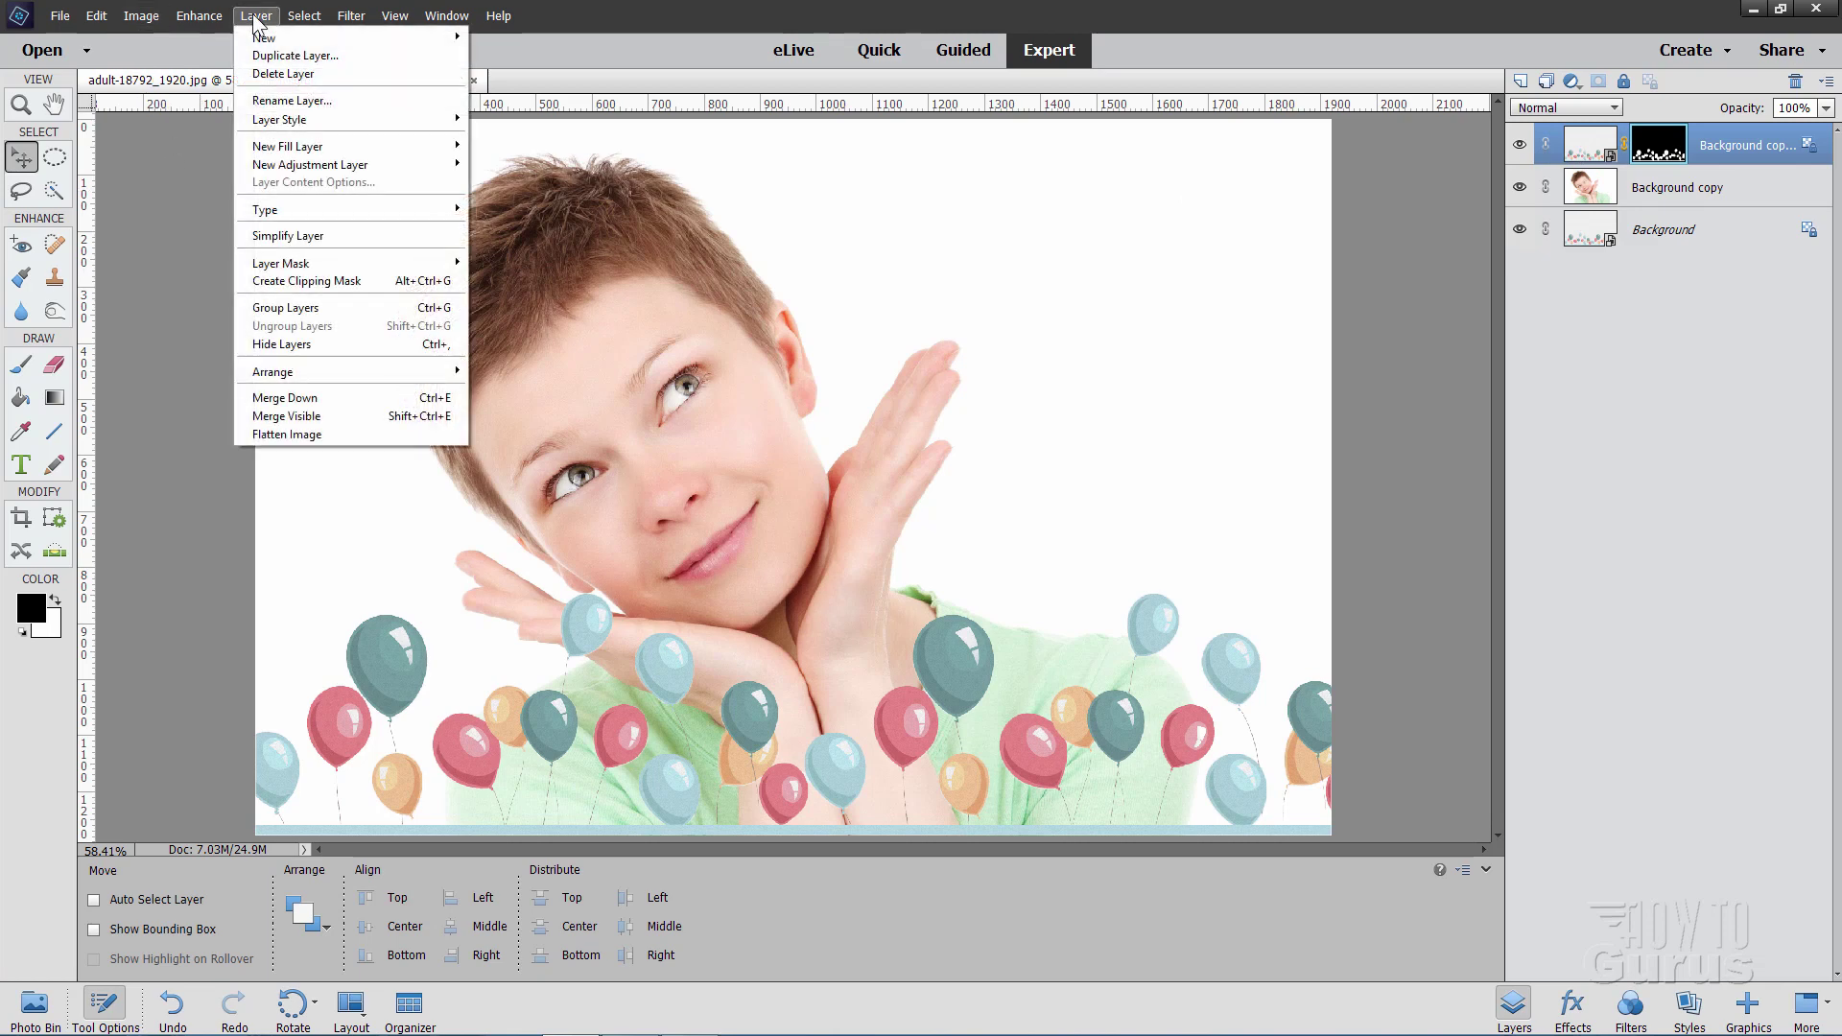
mouse_move(331, 165)
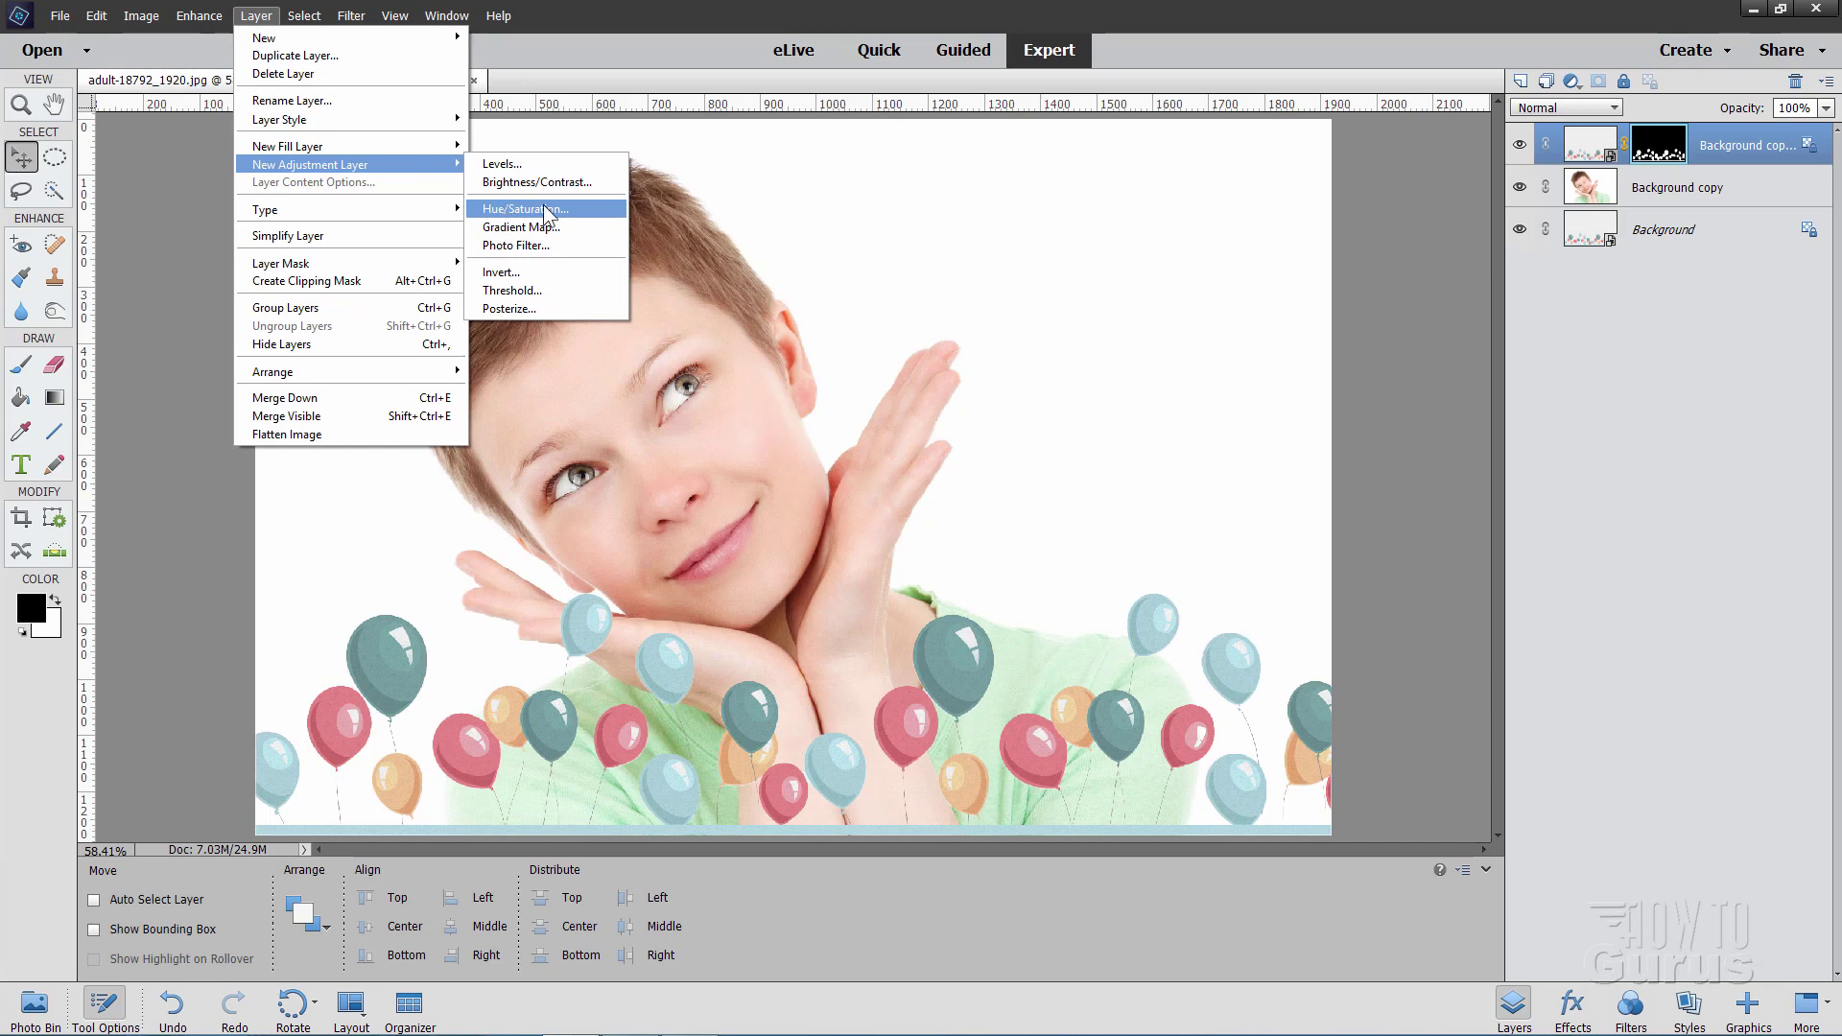
left_click(524, 209)
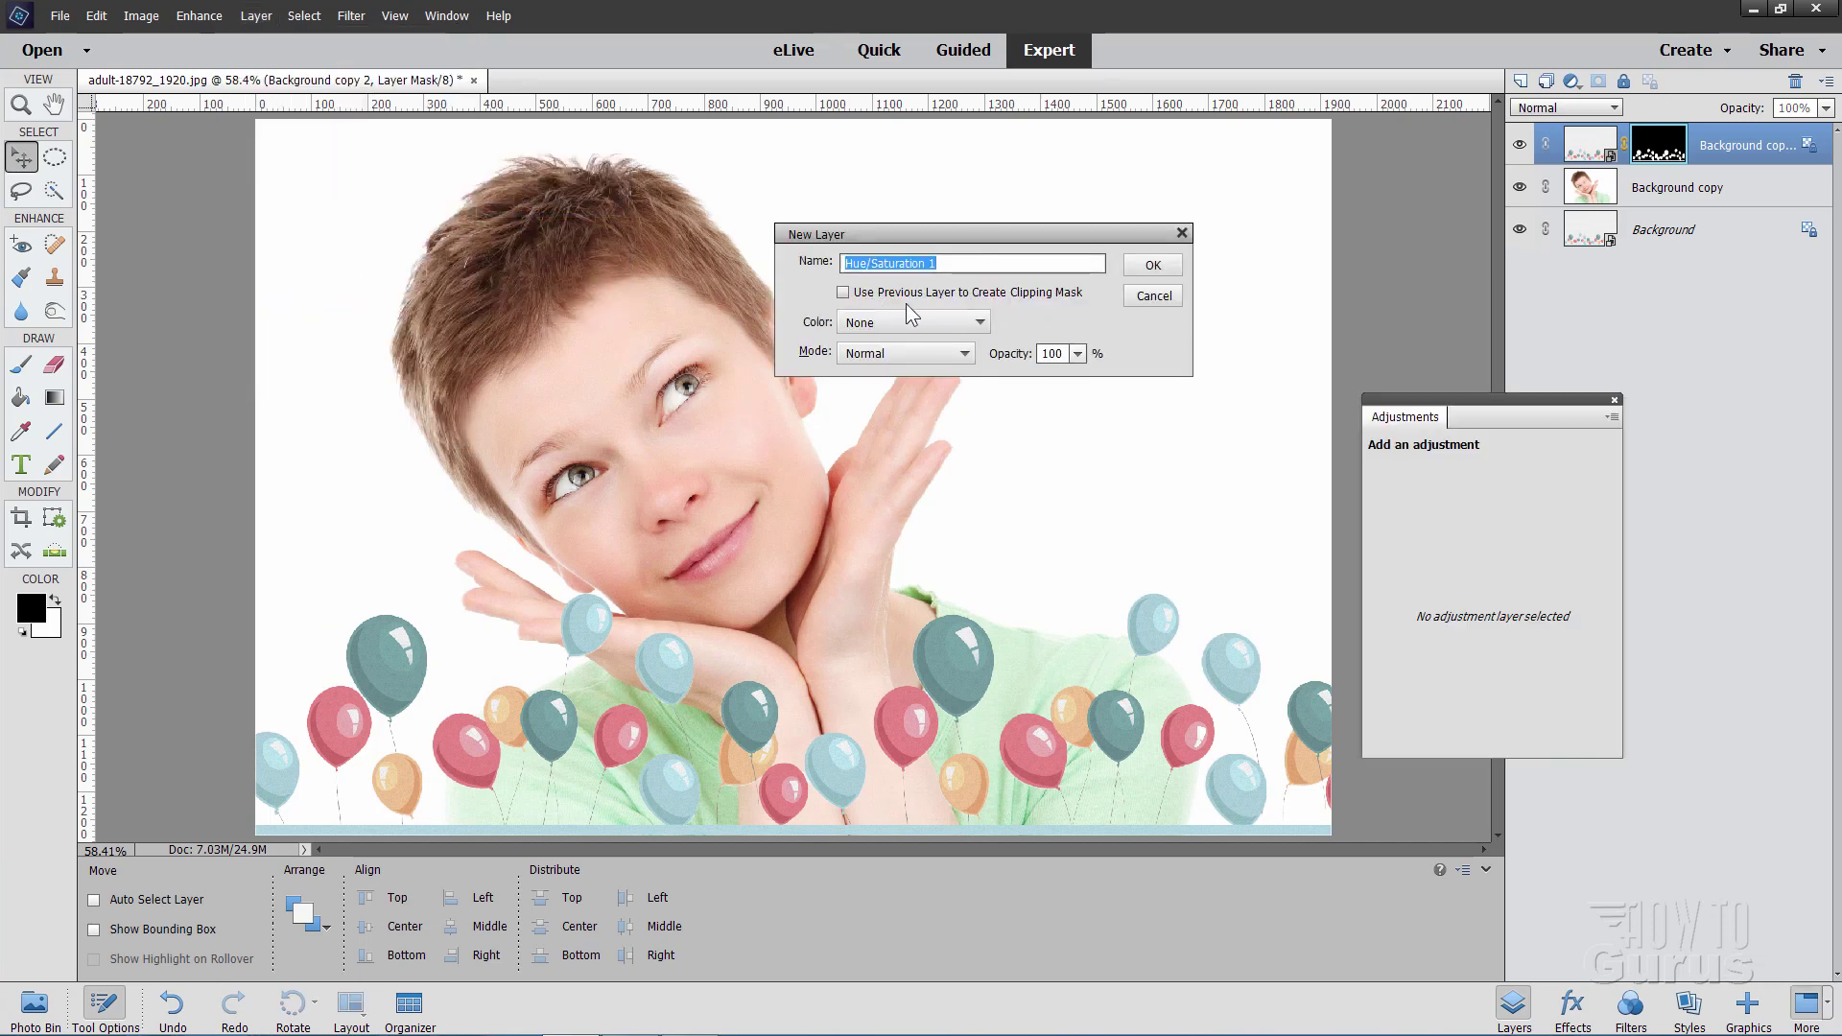
left_click(843, 291)
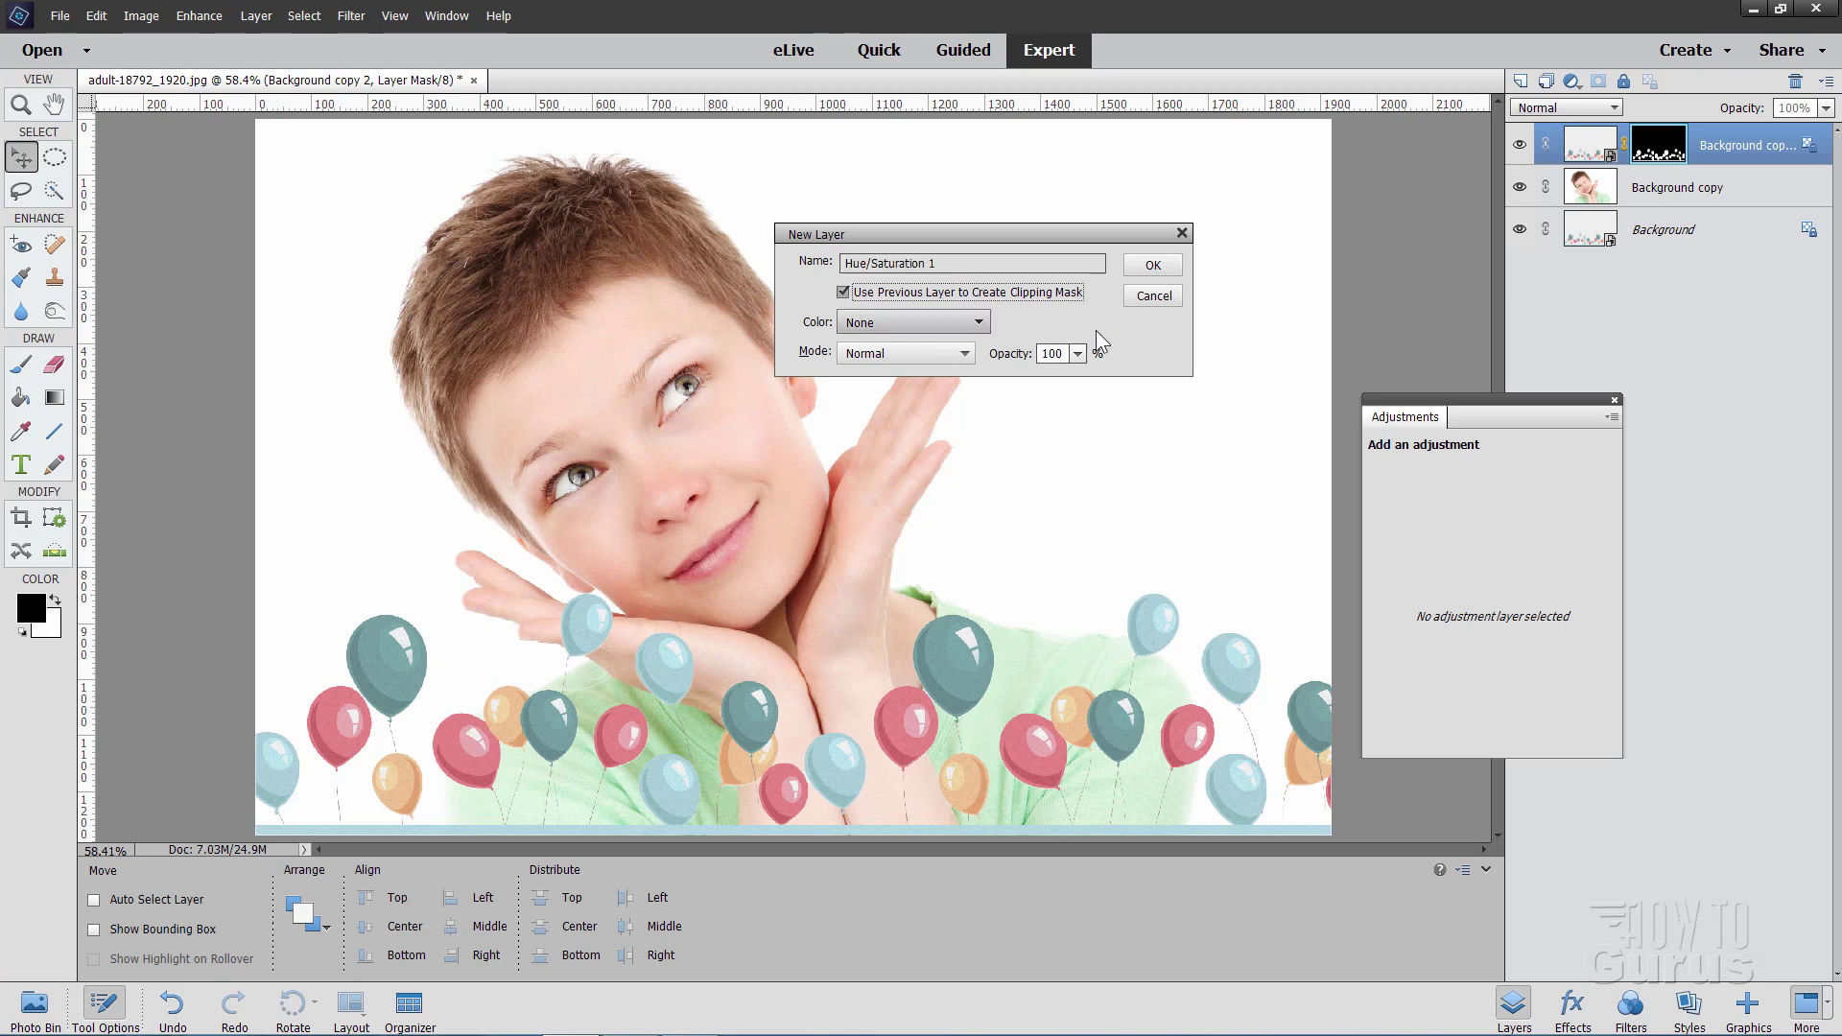
left_click(1152, 265)
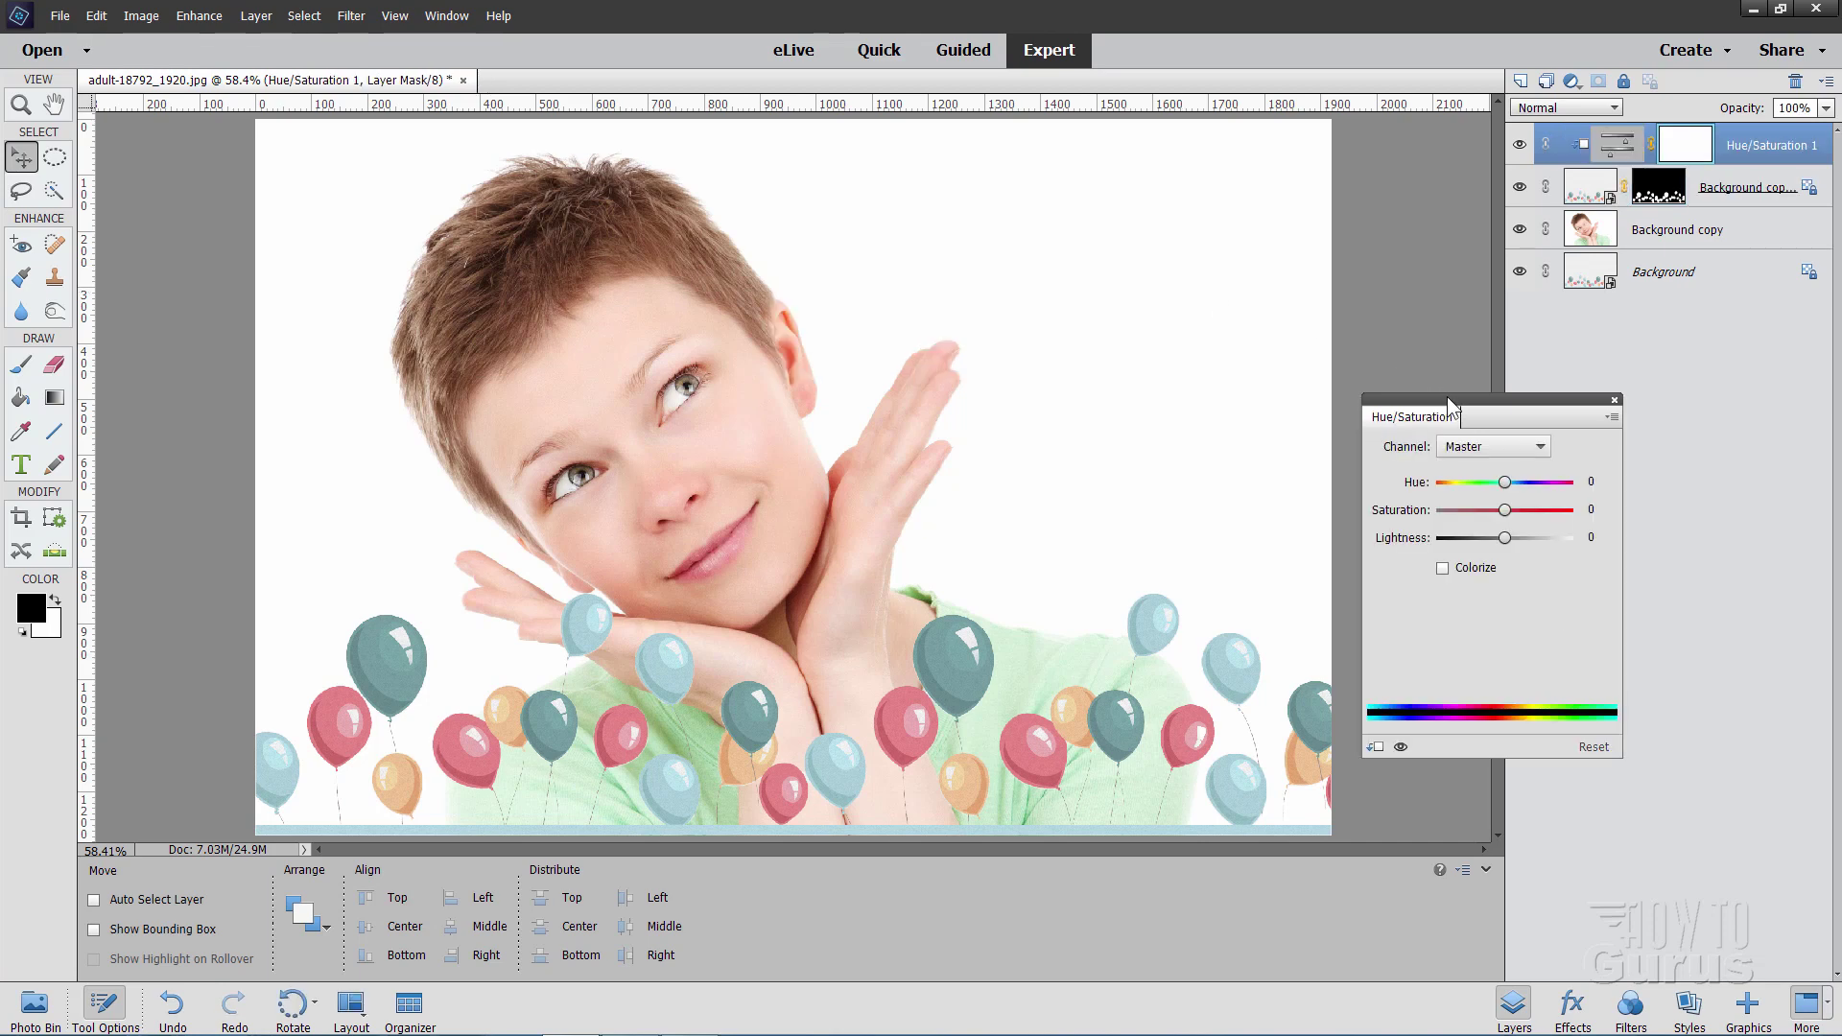
Set the balloons' saturation to +65 and lightness to -3, and compare the result with the adjustment off and on
left_click_drag(1445, 404, 1453, 404)
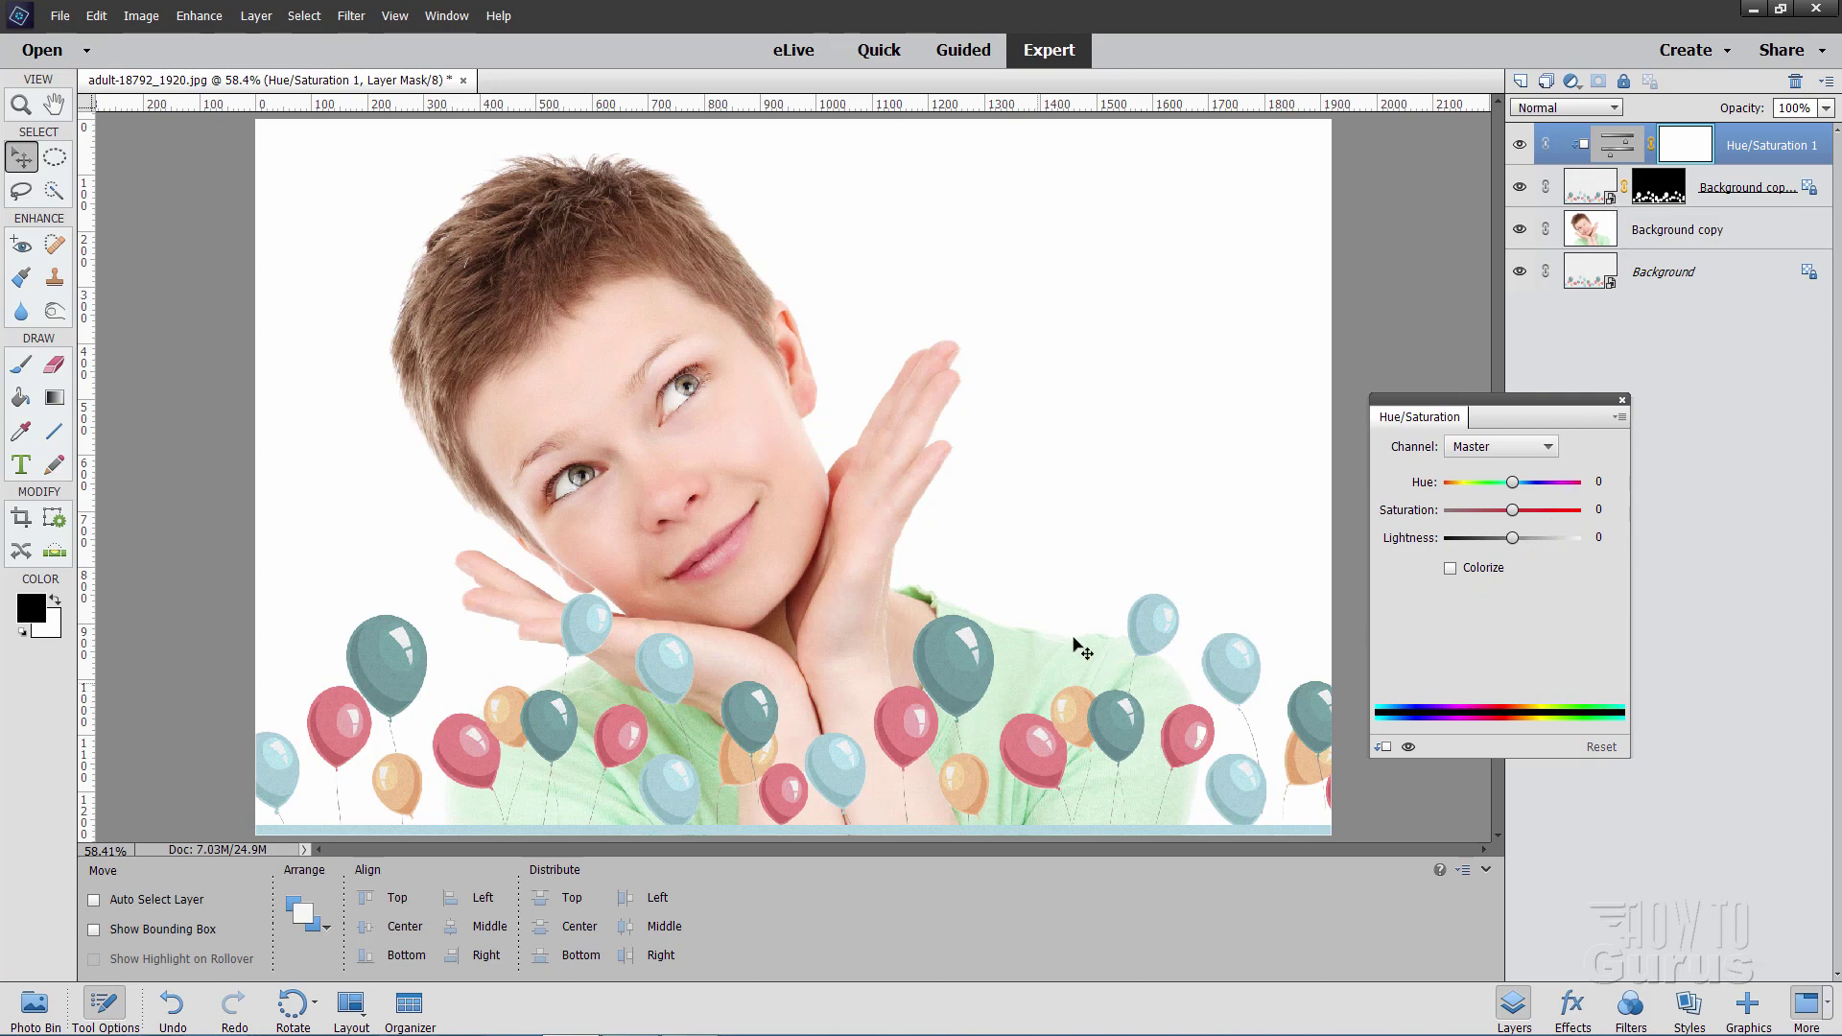
left_click_drag(1513, 522, 1558, 522)
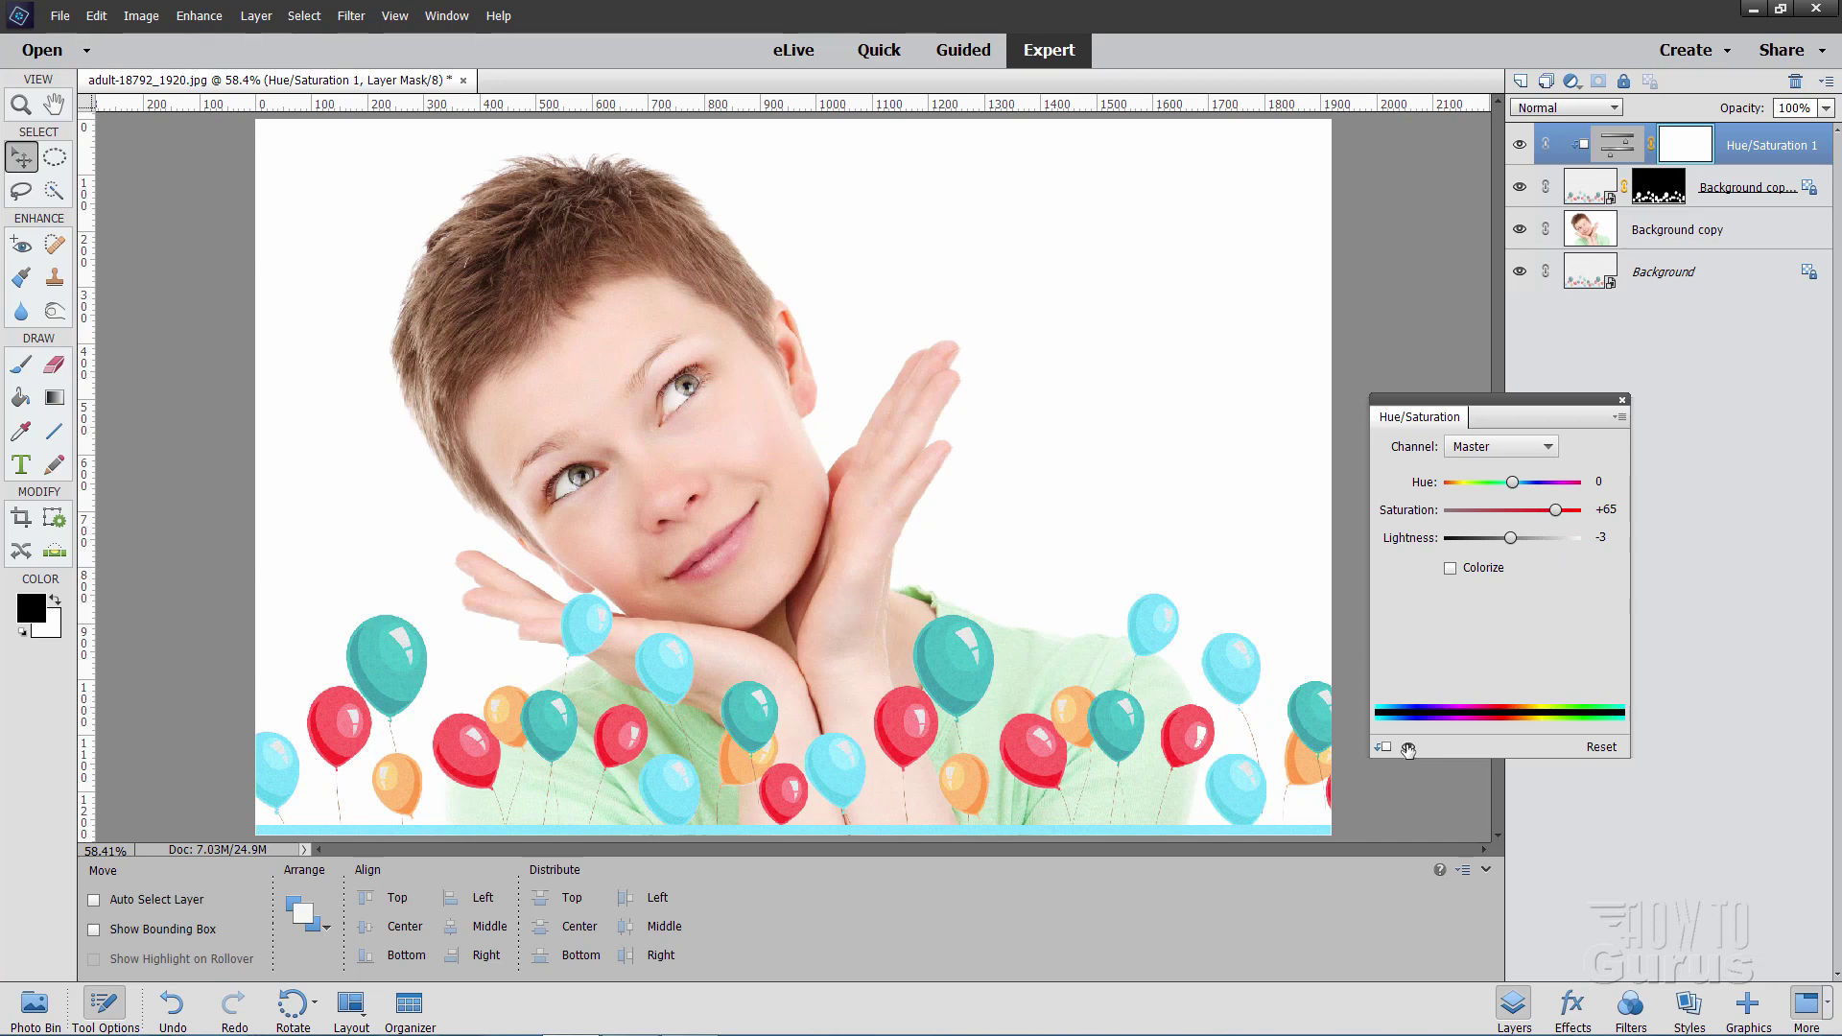
left_click(1409, 747)
left_click(1409, 748)
left_click(1408, 747)
left_click(1408, 747)
left_click(1622, 401)
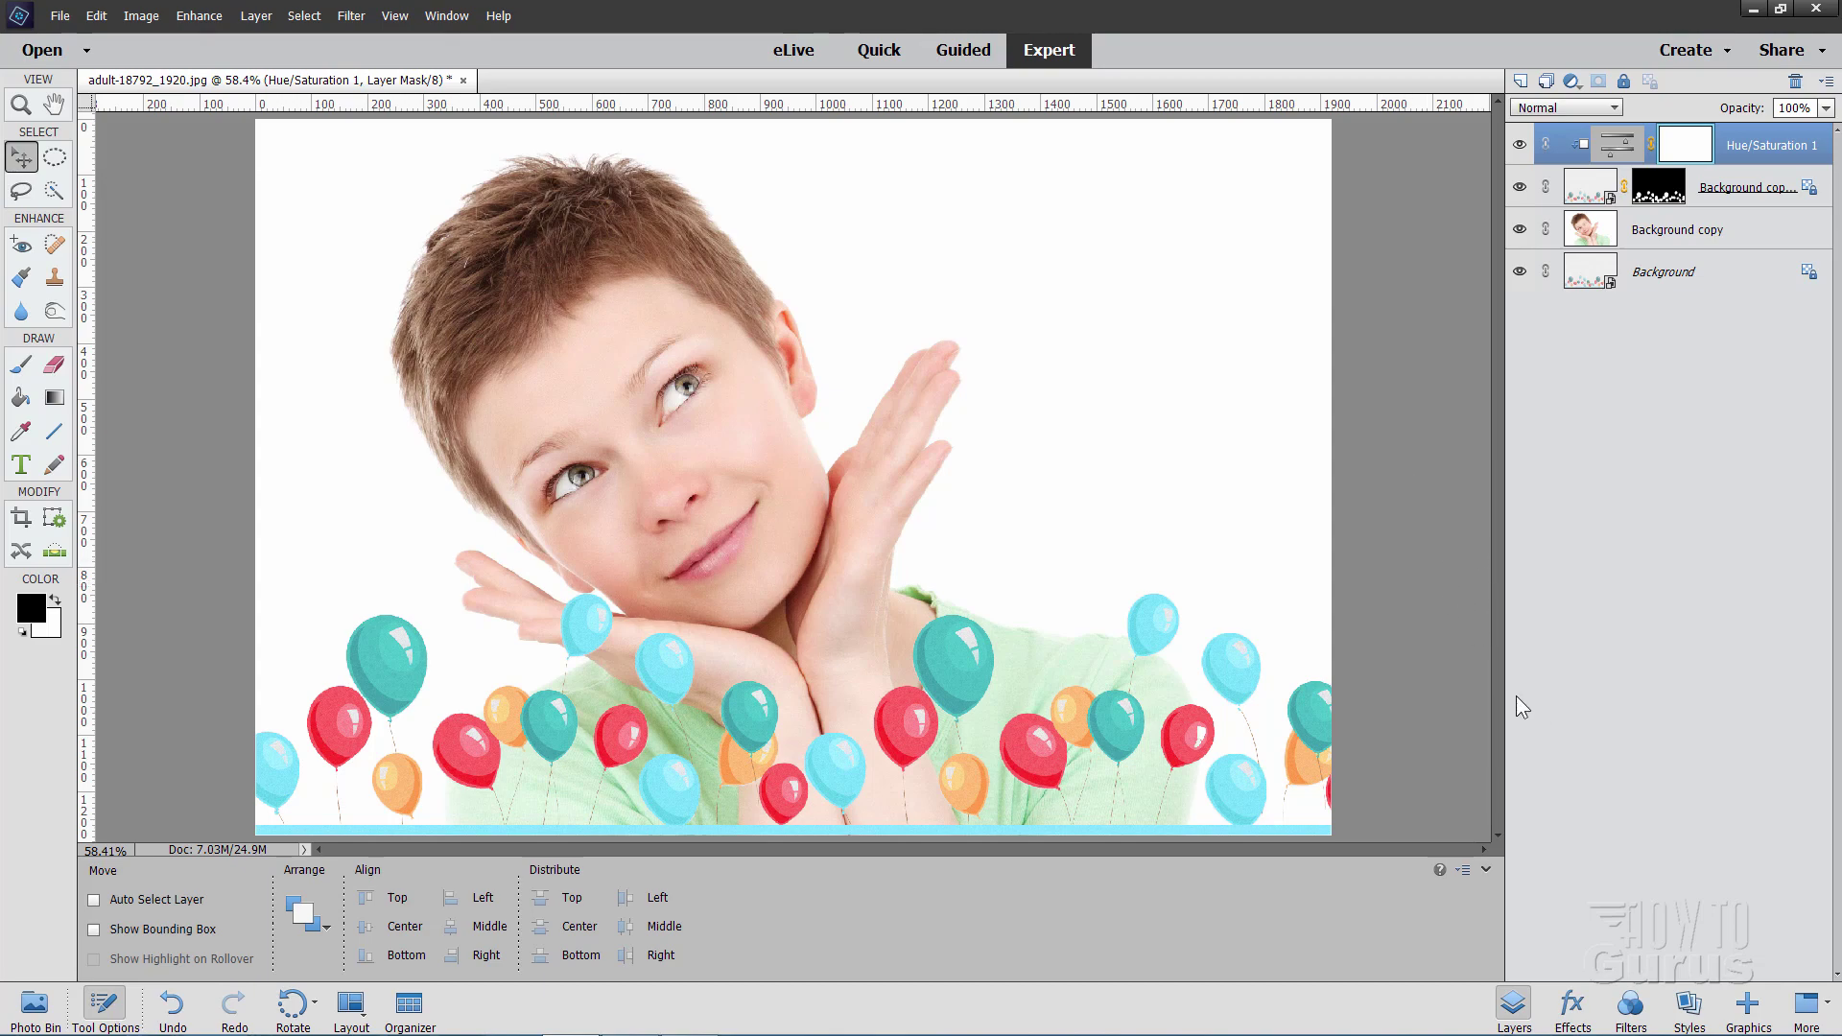
Browse the Backgrounds graphics for other designs with artwork that could be isolated in front of a photo
left_click(1759, 1028)
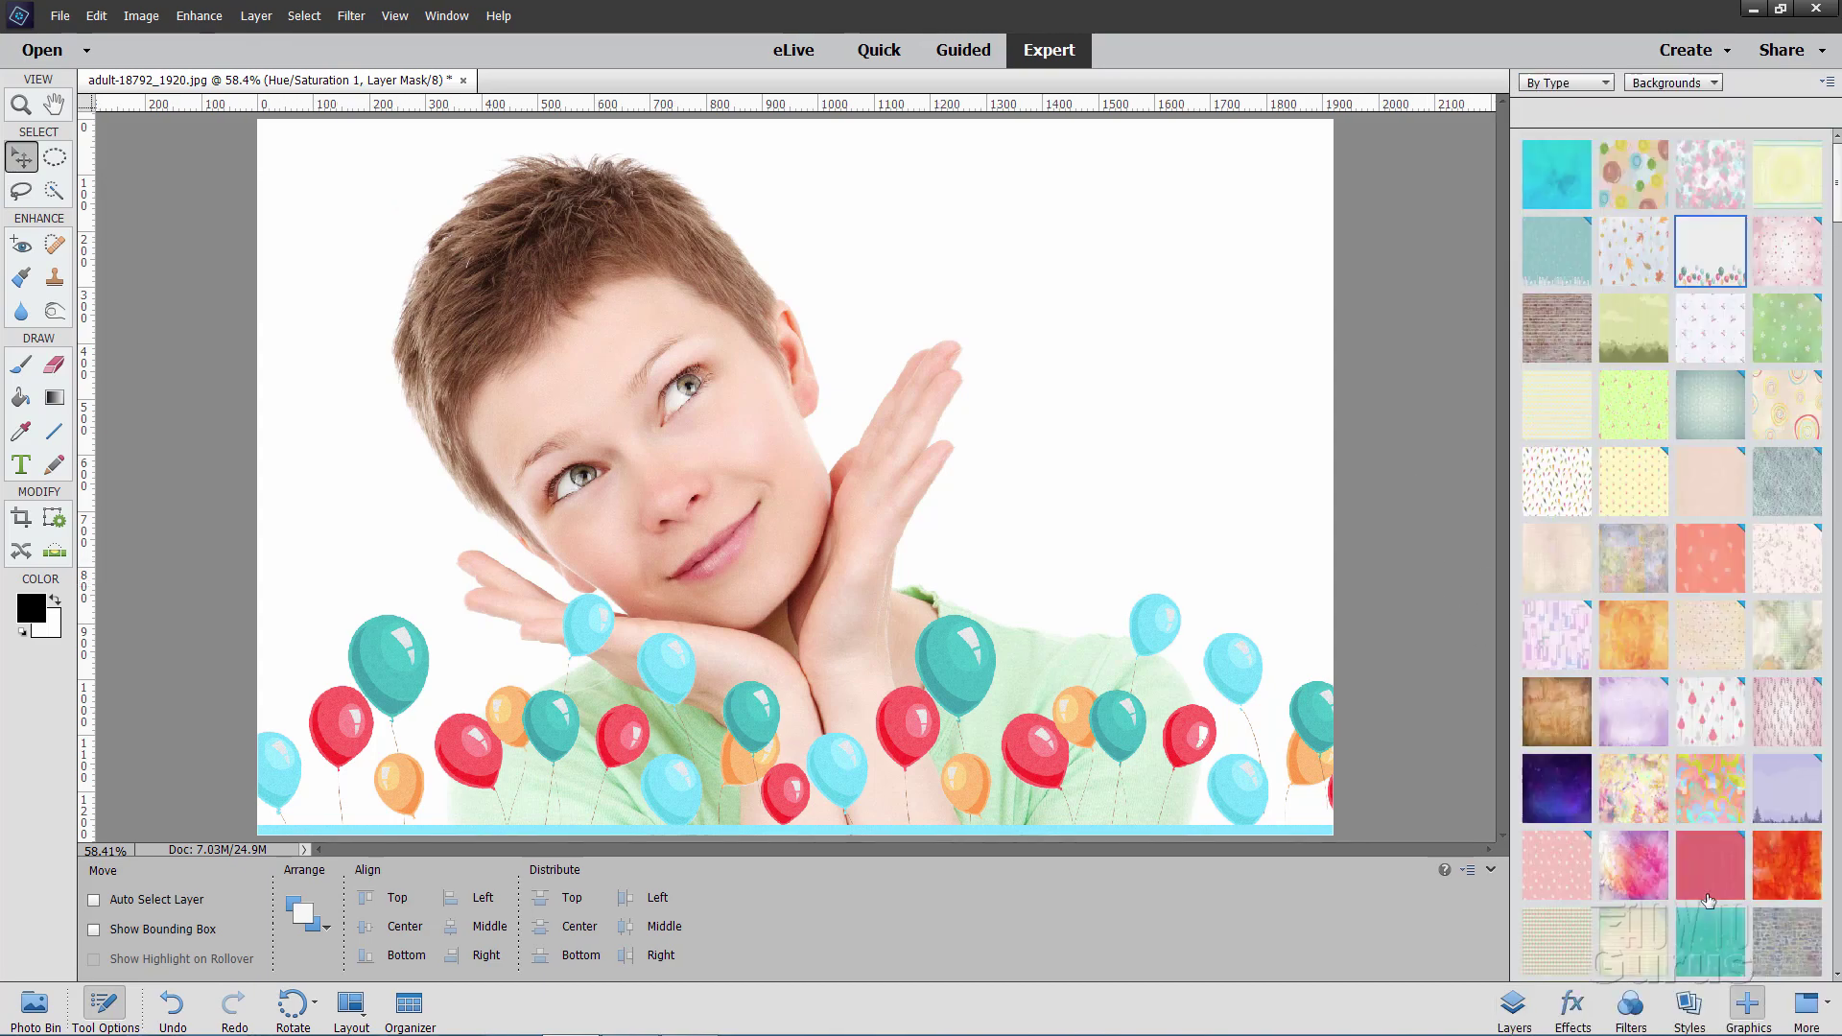
scroll(1708, 464, "down", 4)
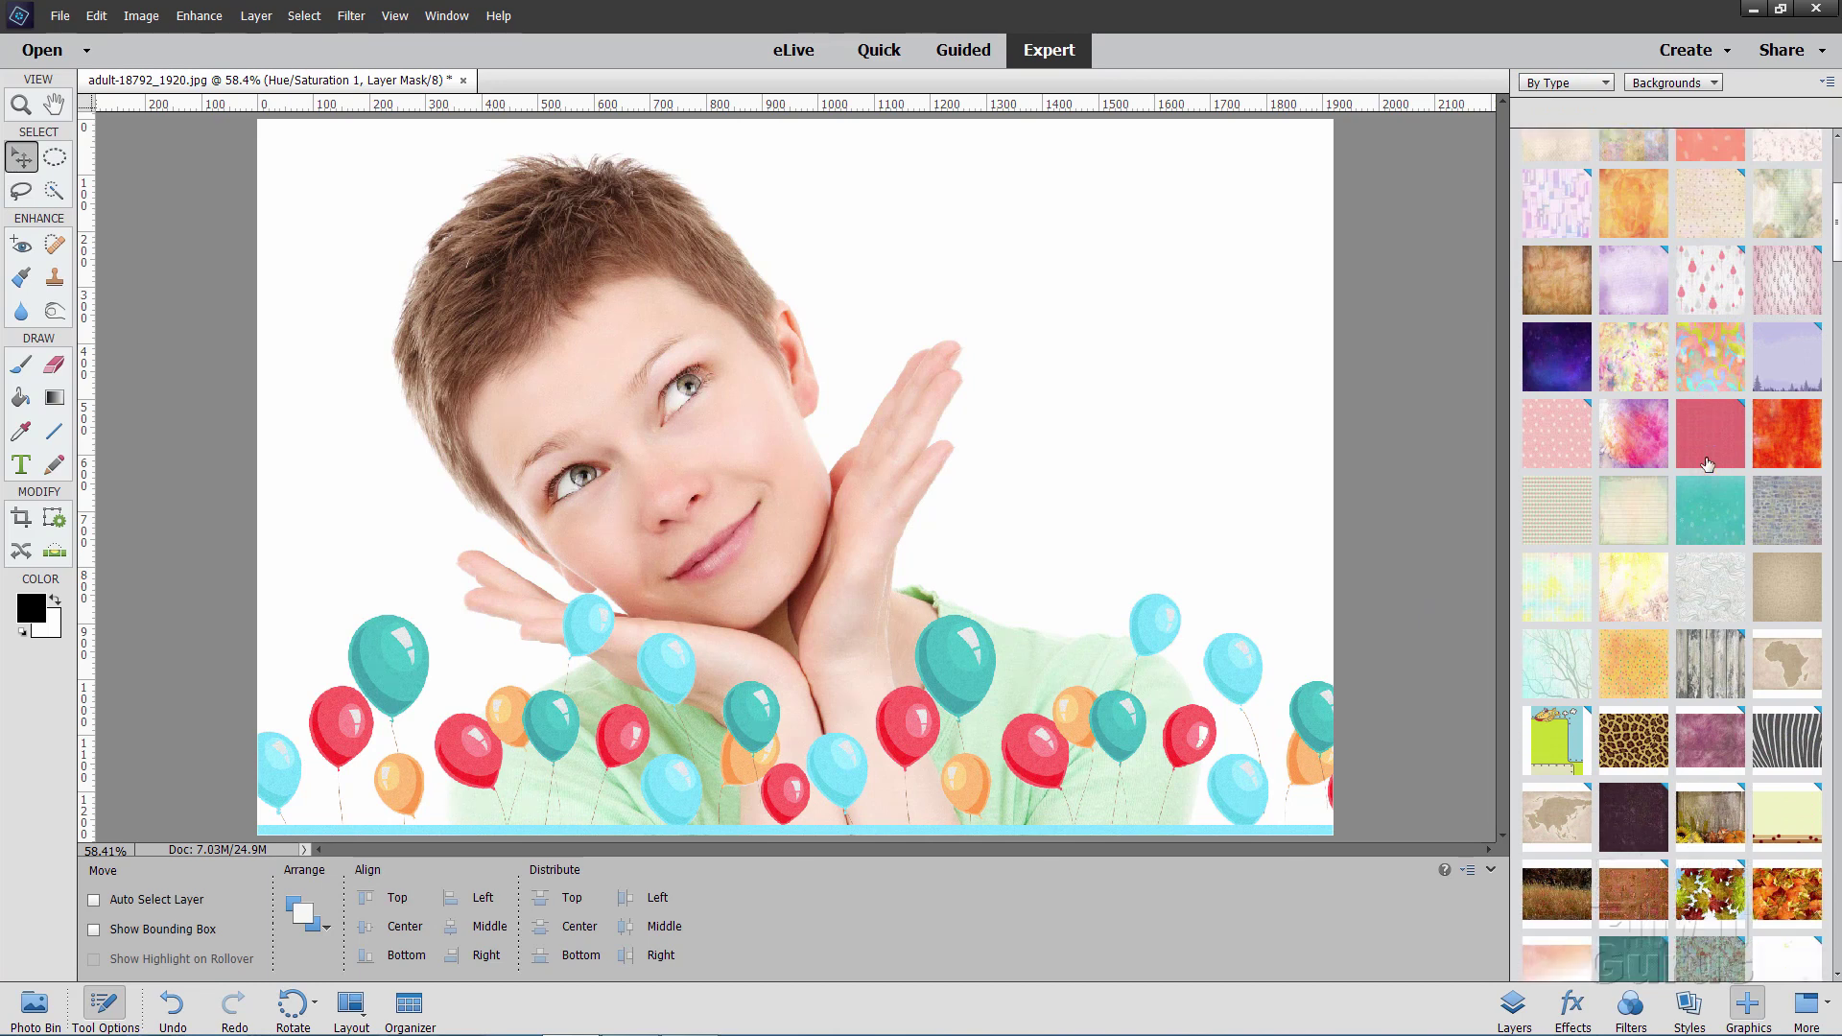
scroll(1708, 465, "down", 1)
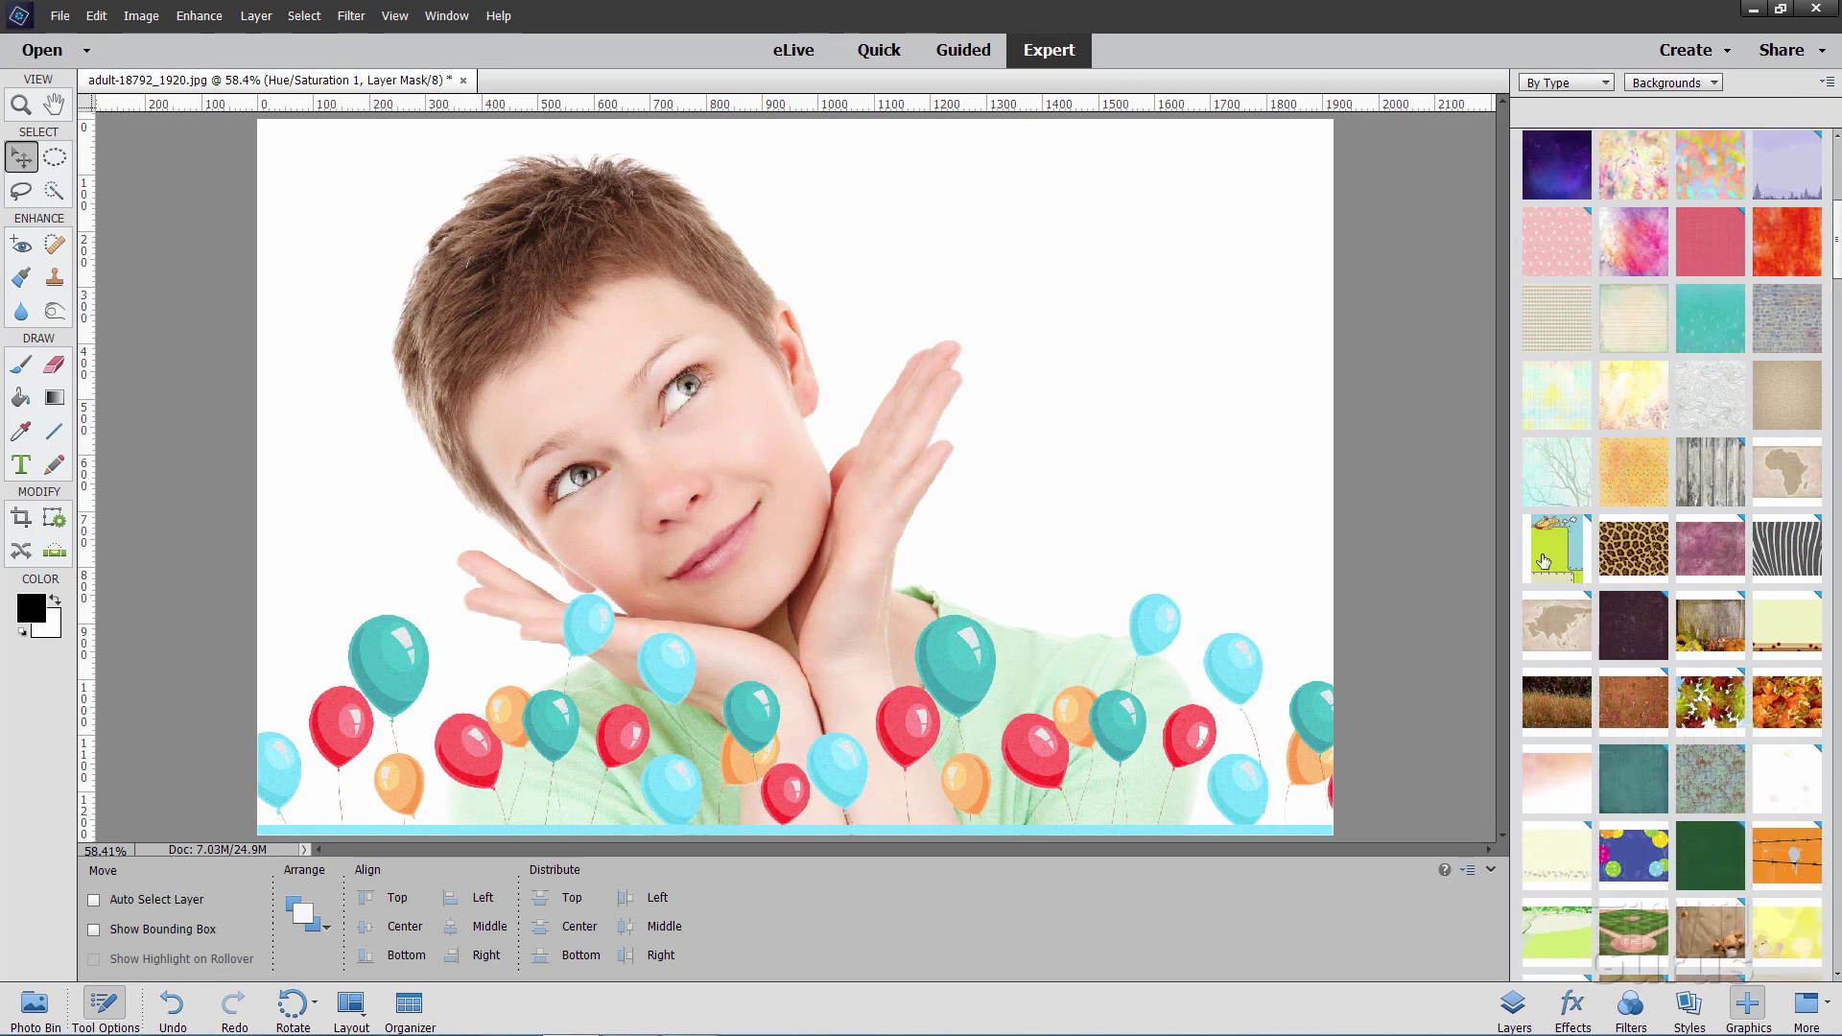
scroll(1660, 461, "down", 2)
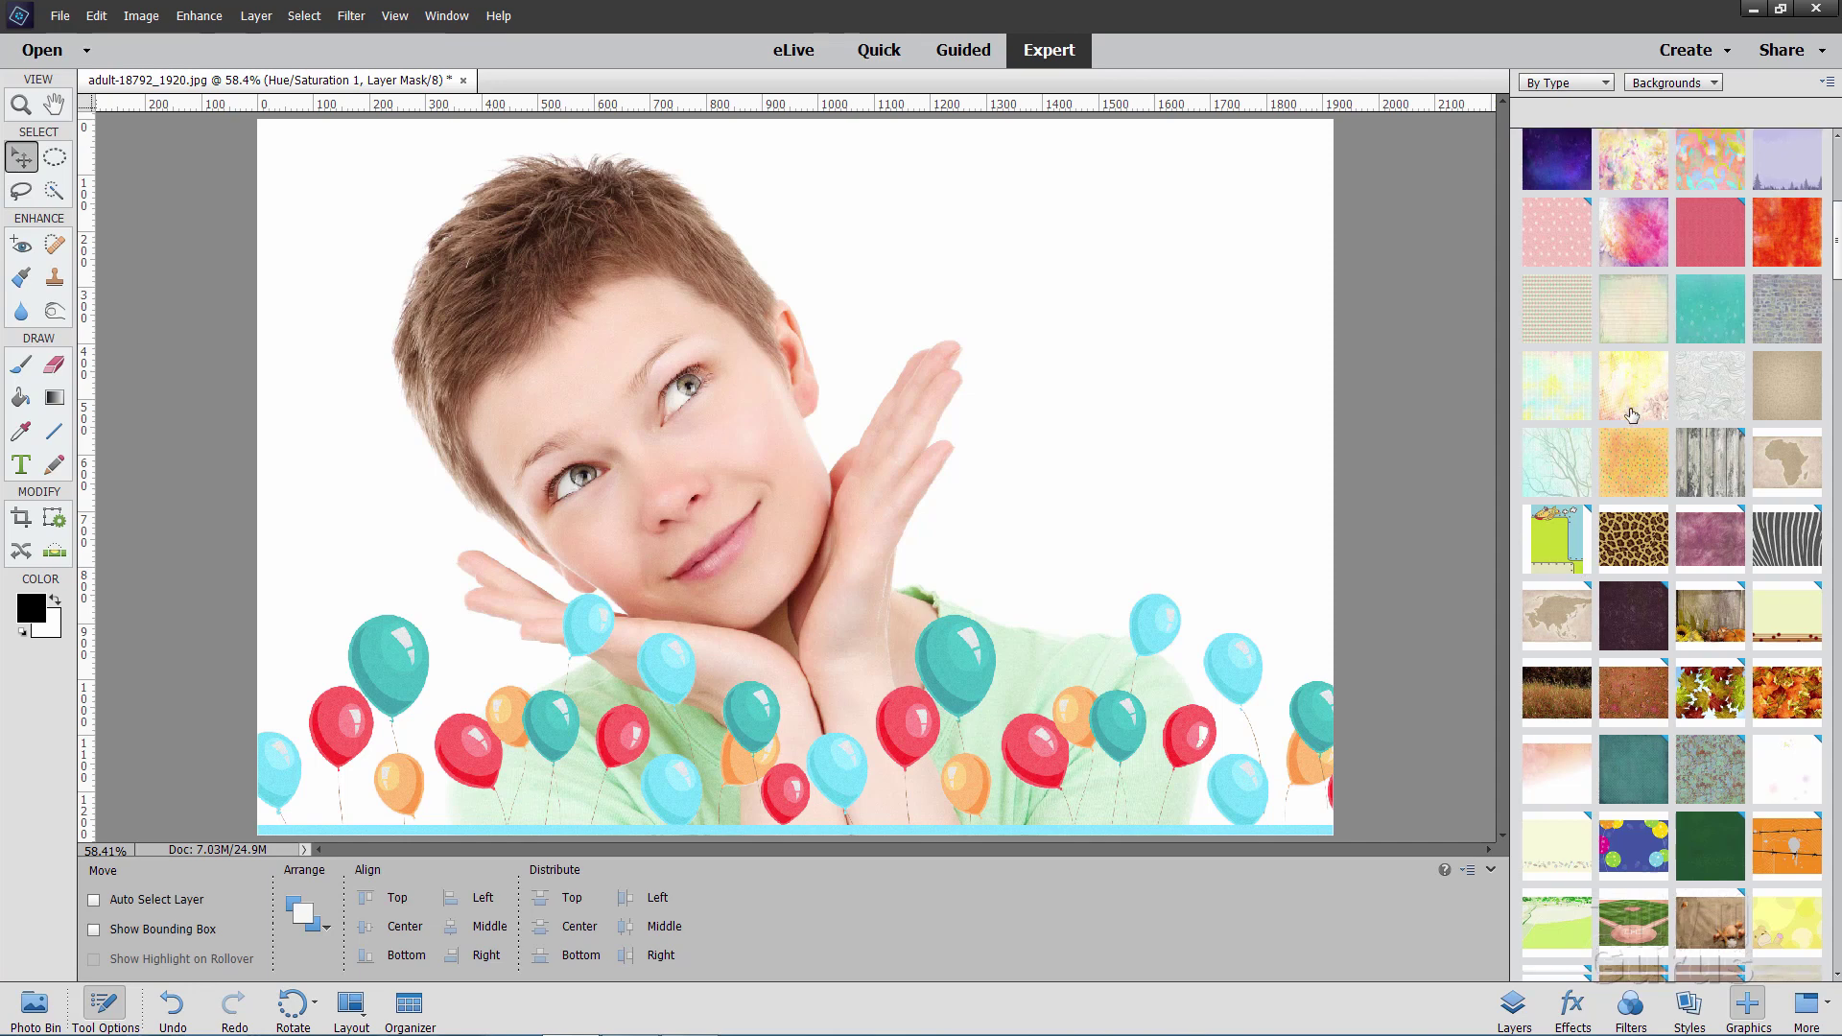
scroll(1631, 415, "down", 3)
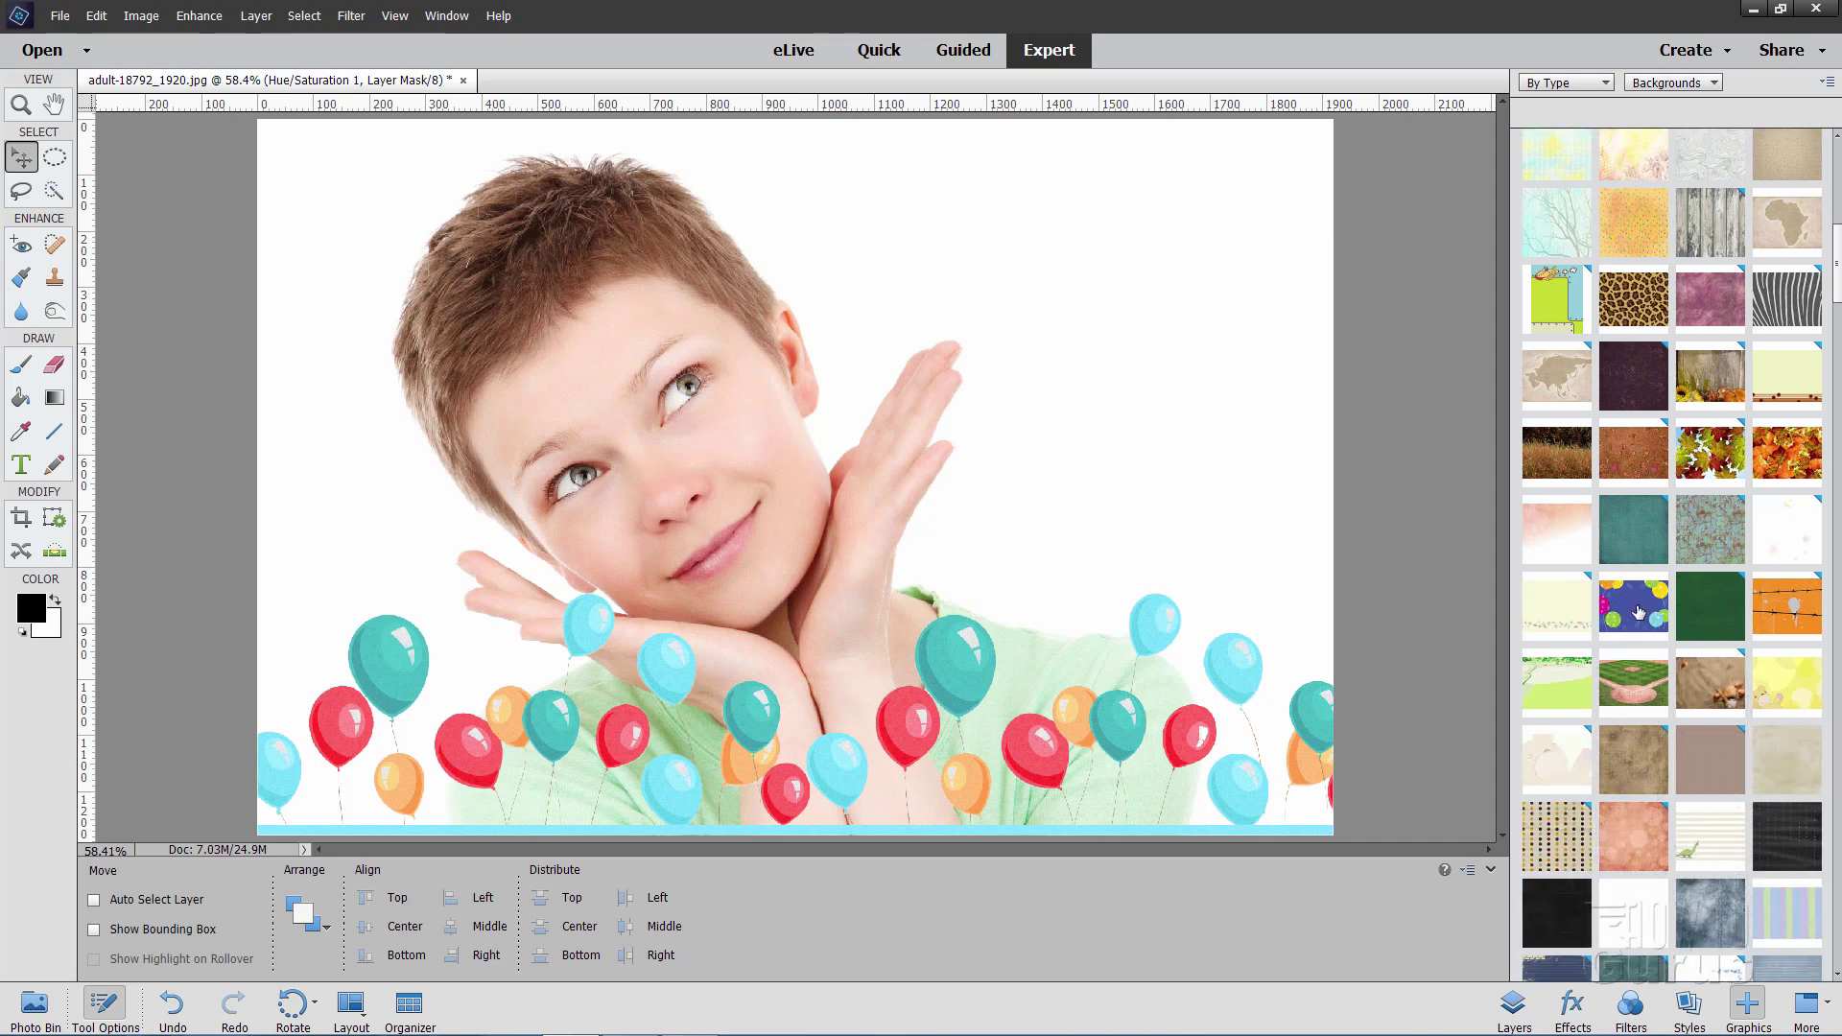
scroll(1638, 437, "down", 5)
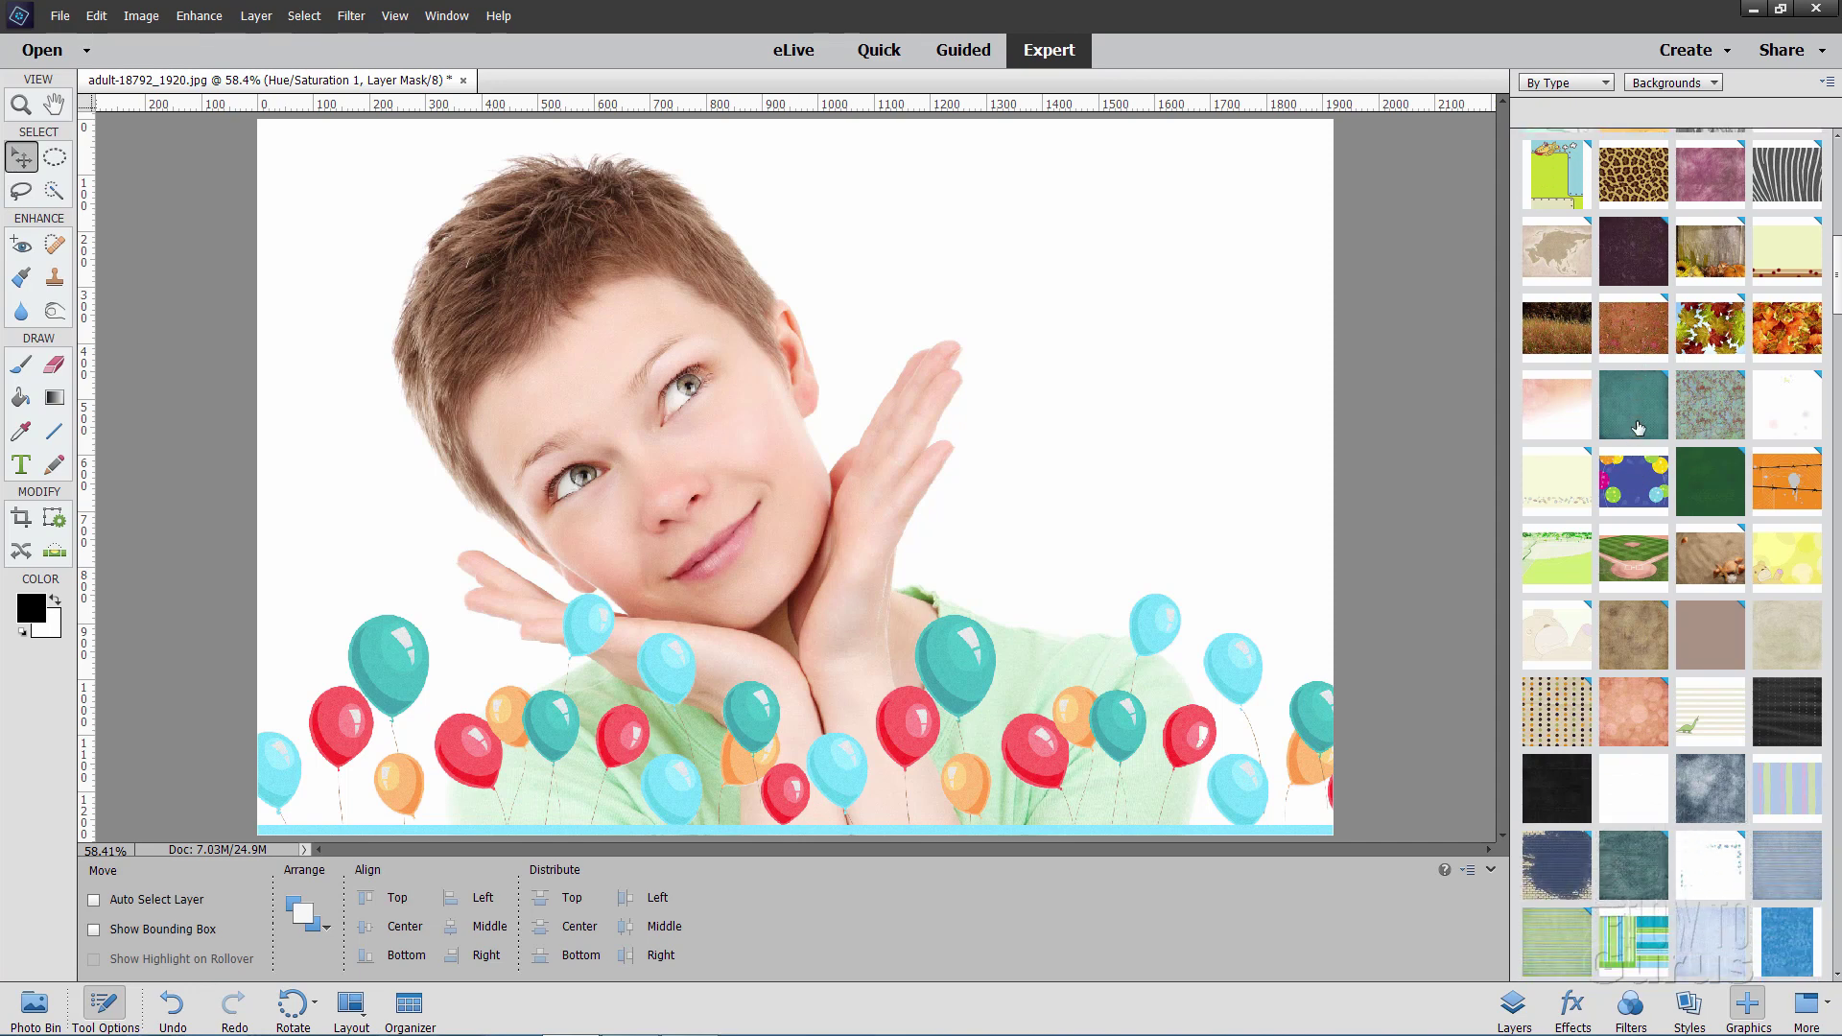
scroll(1638, 427, "down", 4)
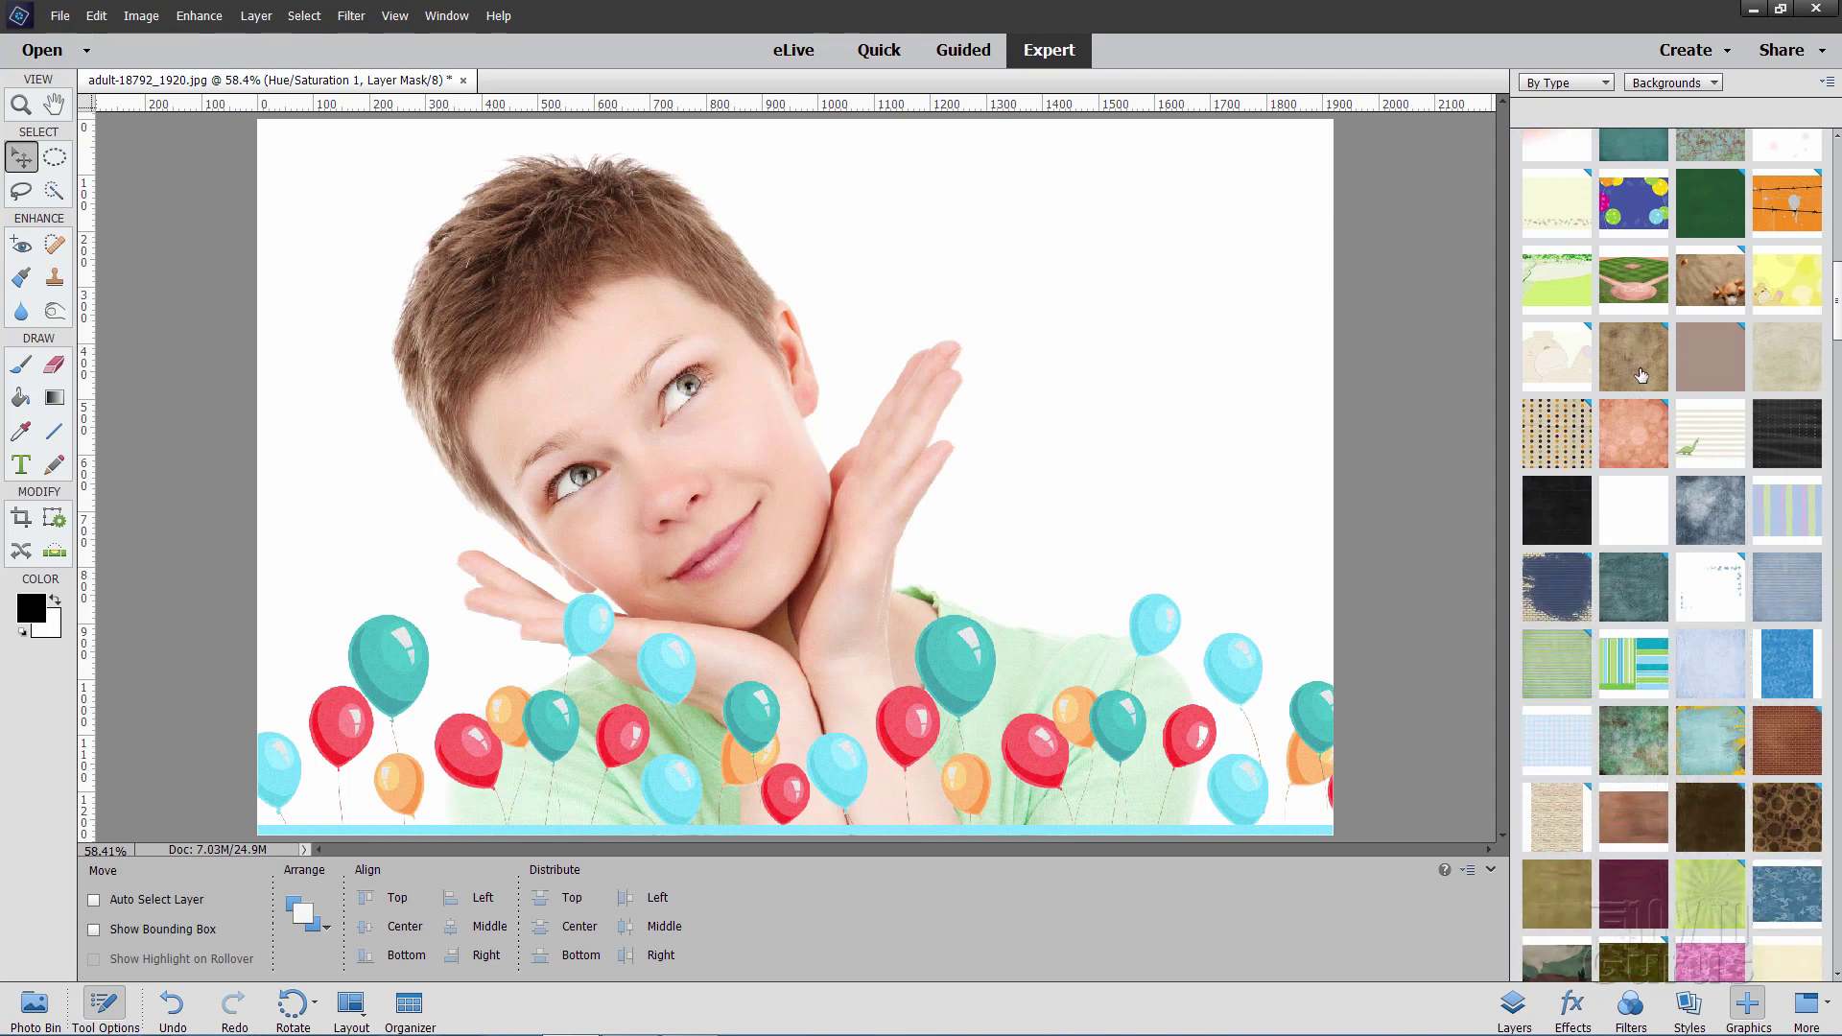
scroll(1626, 388, "down", 8)
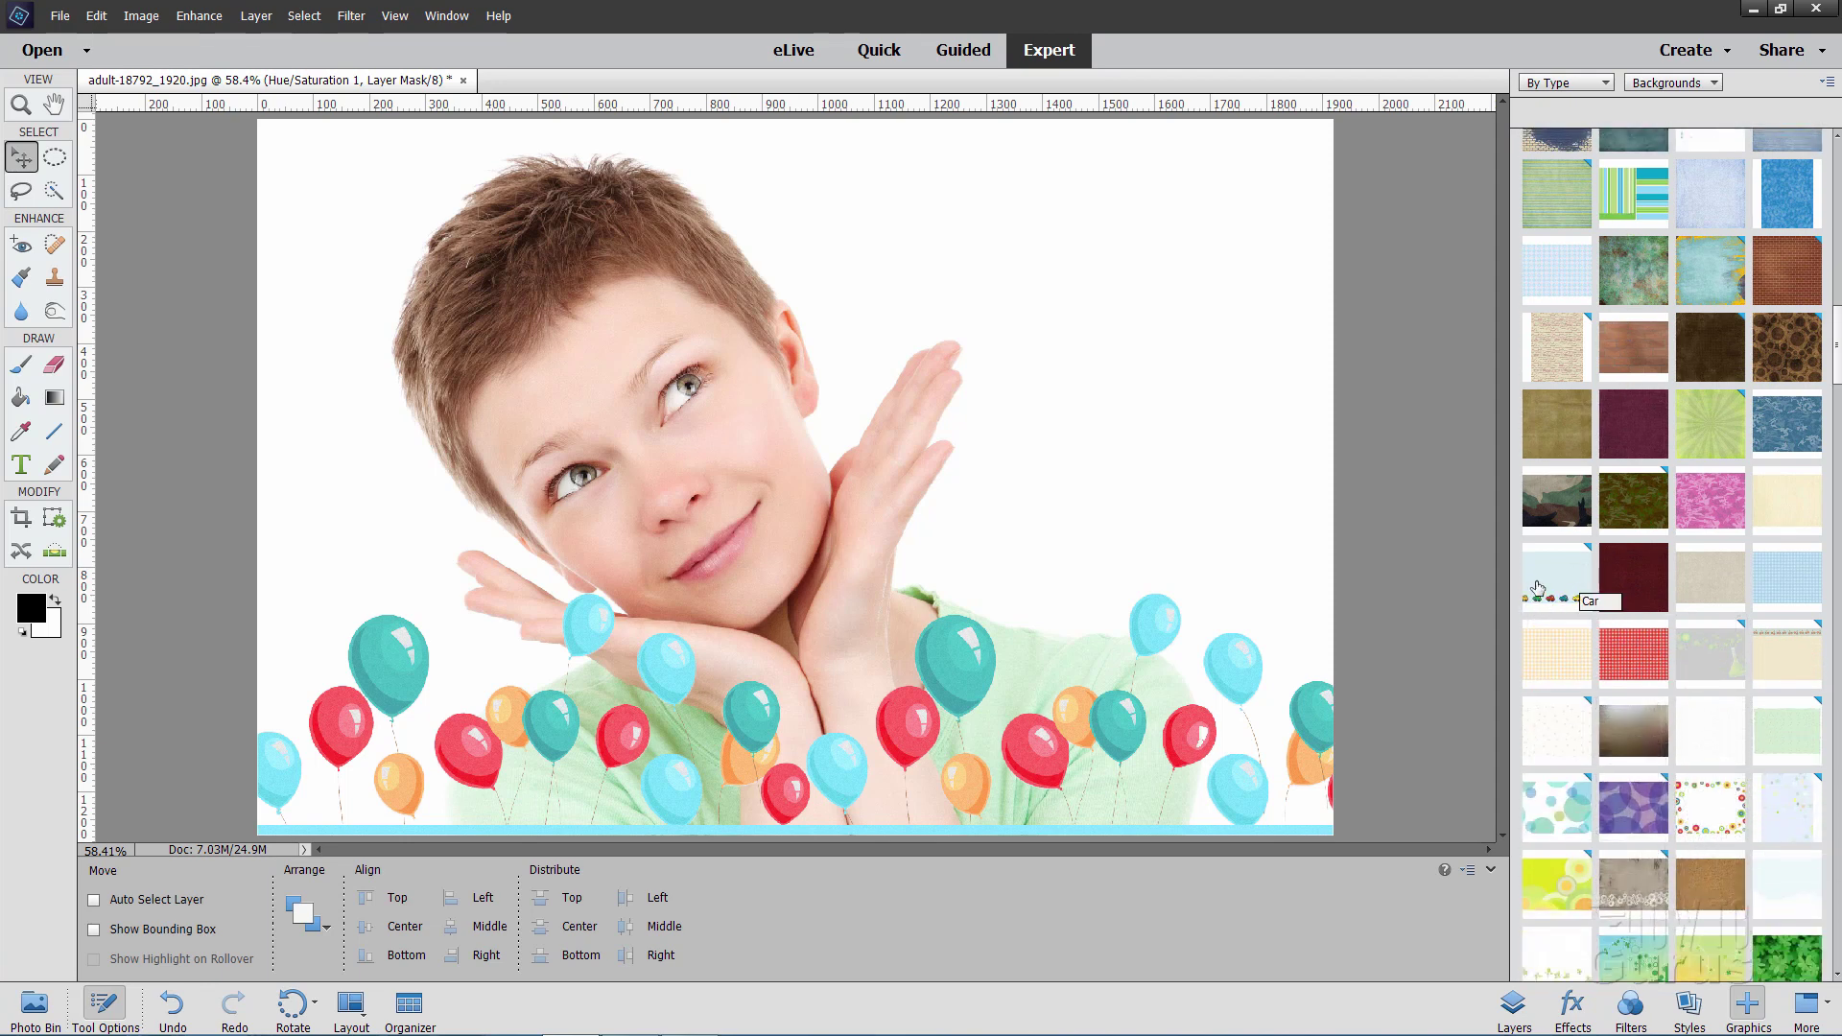
scroll(1666, 391, "down", 2)
scroll(1666, 390, "down", 4)
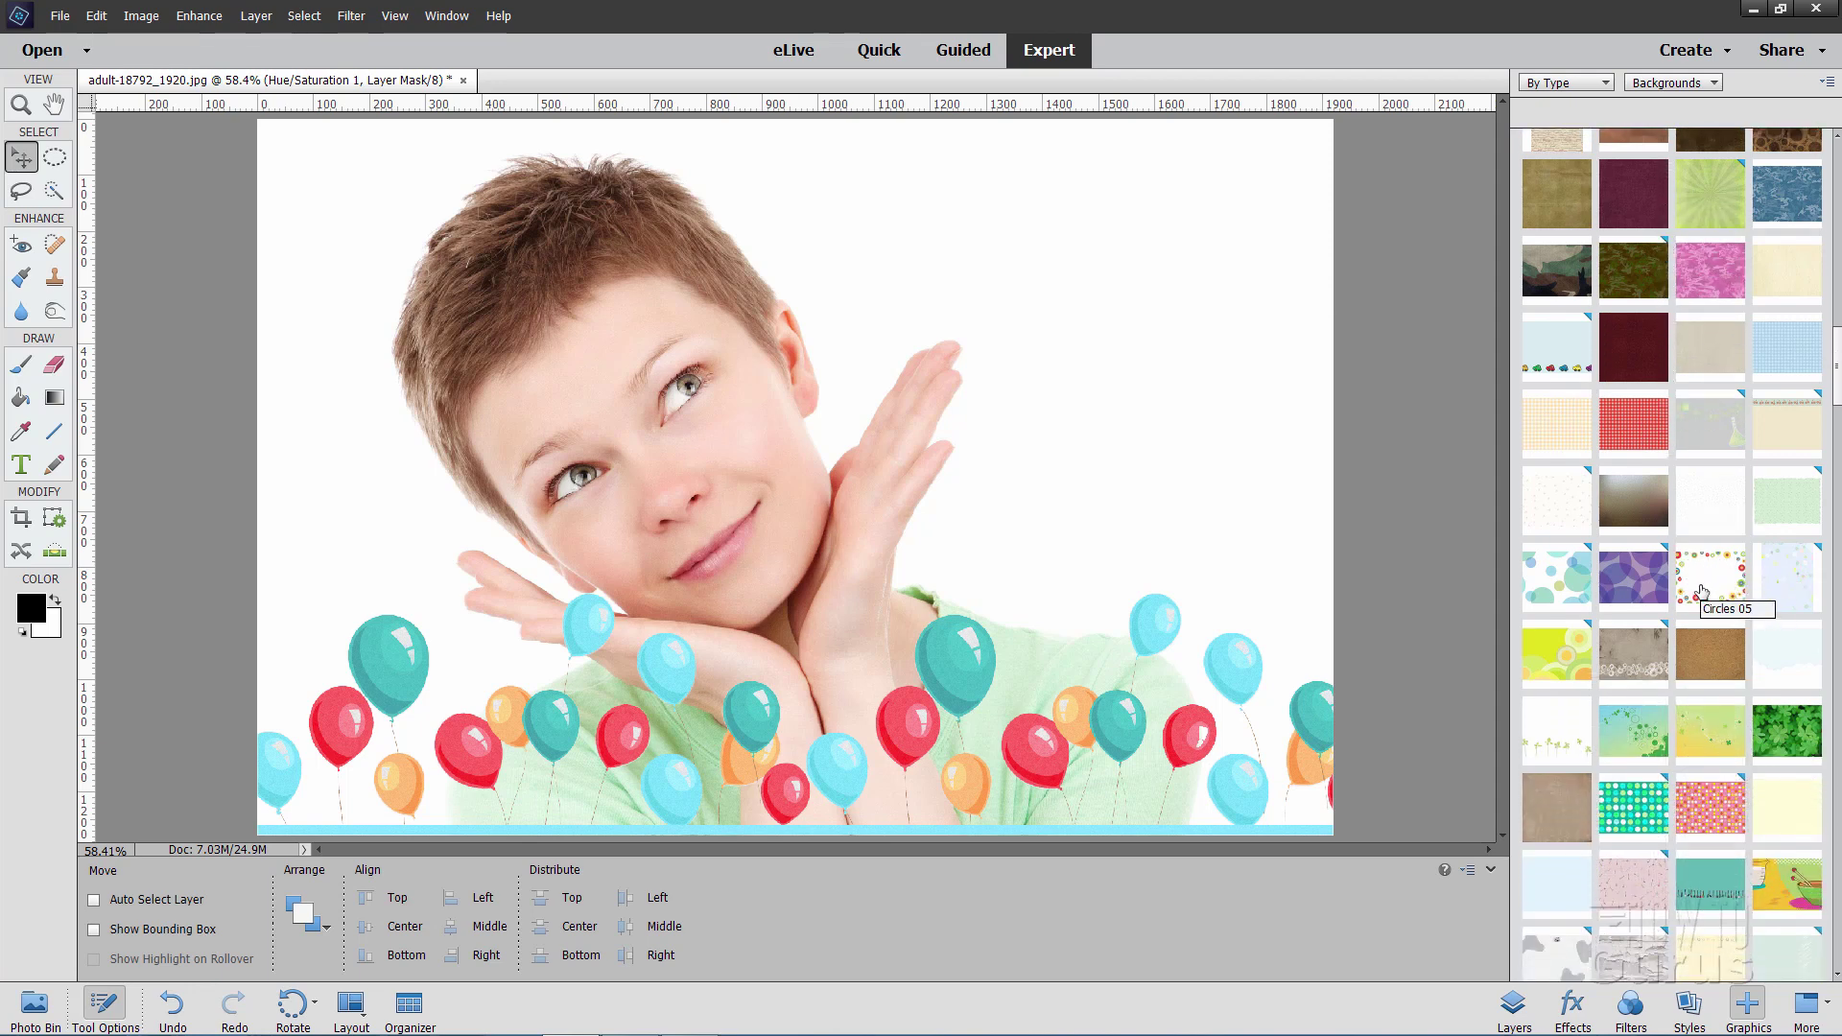
scroll(1698, 556, "down", 5)
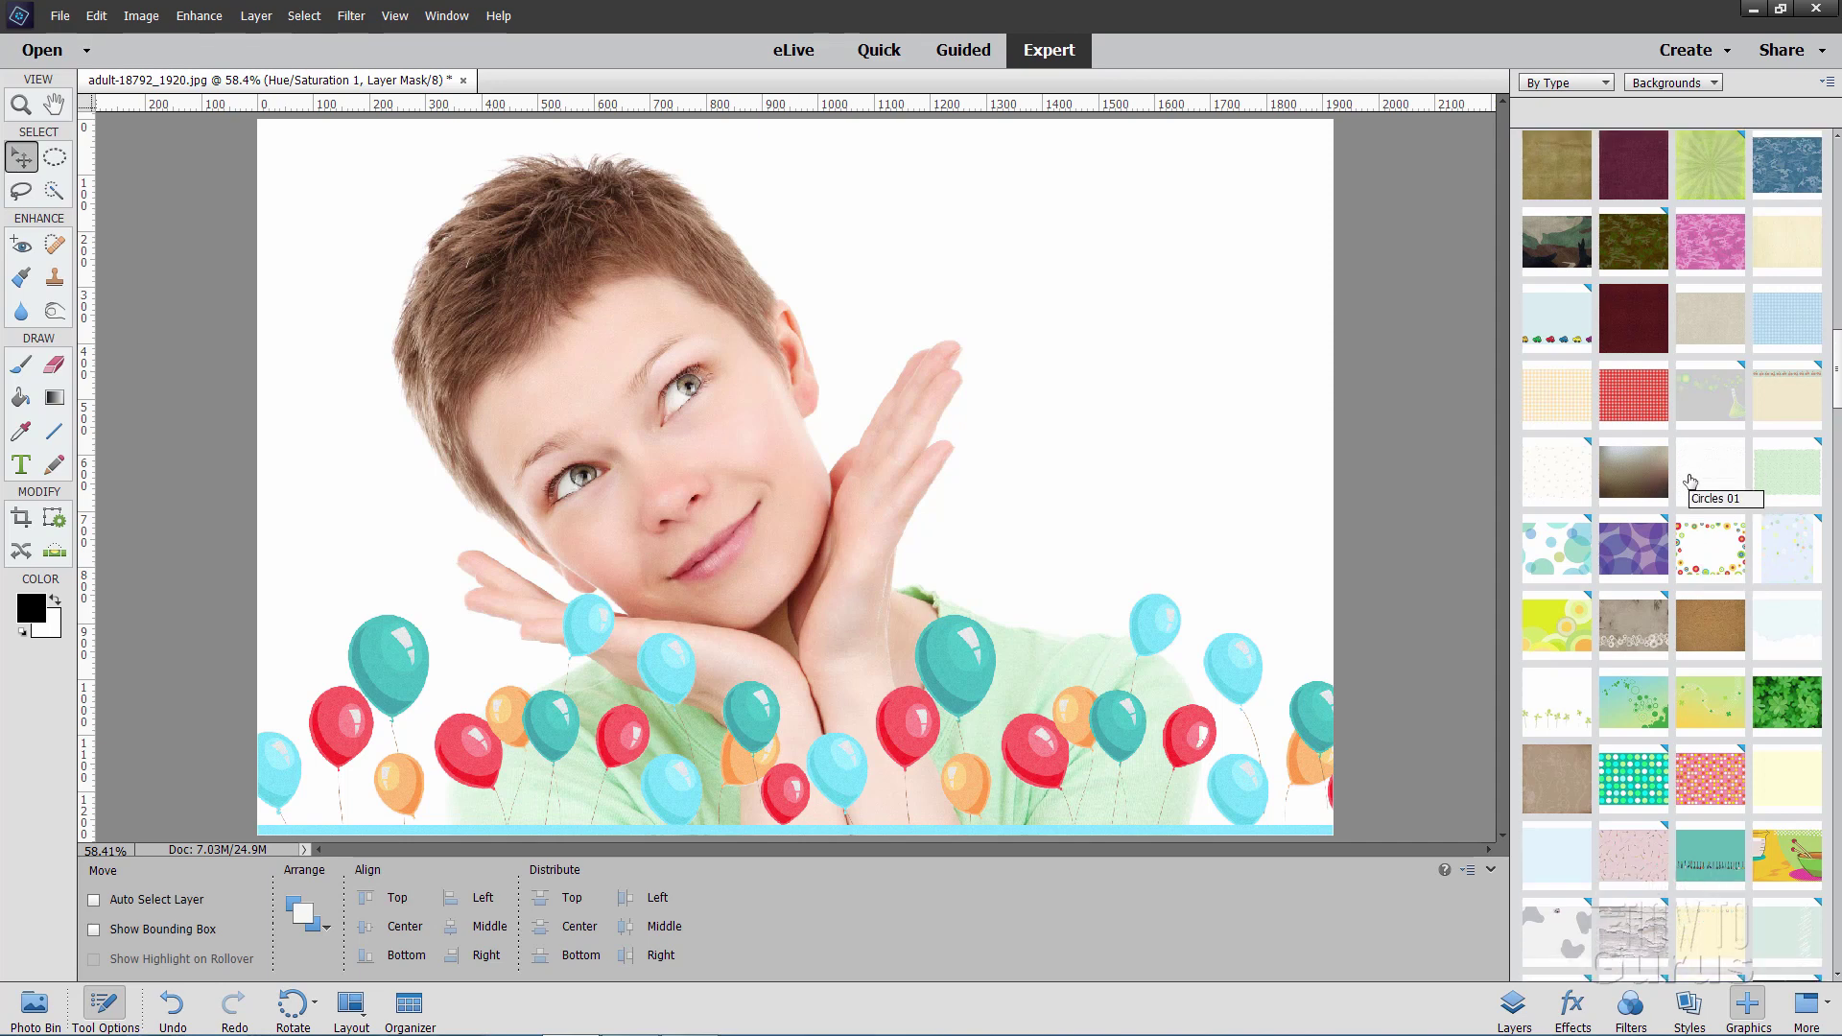
scroll(1691, 451, "down", 7)
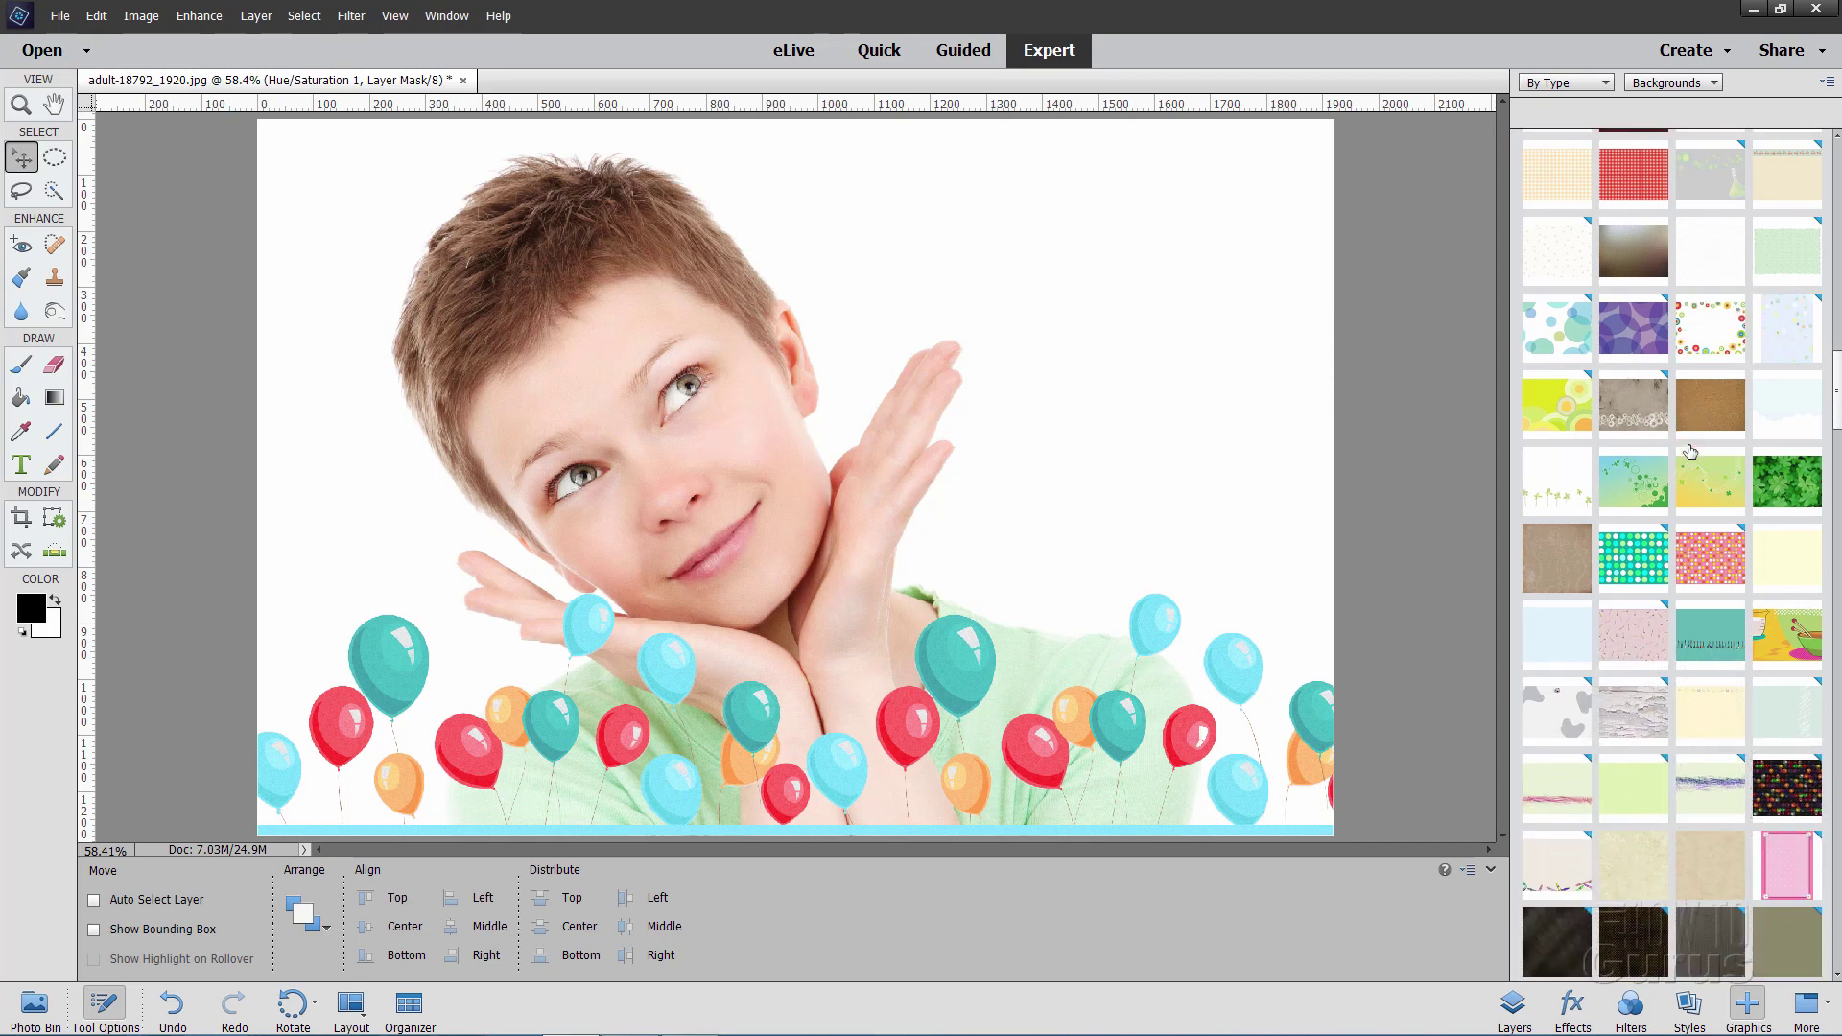
scroll(1691, 451, "down", 1)
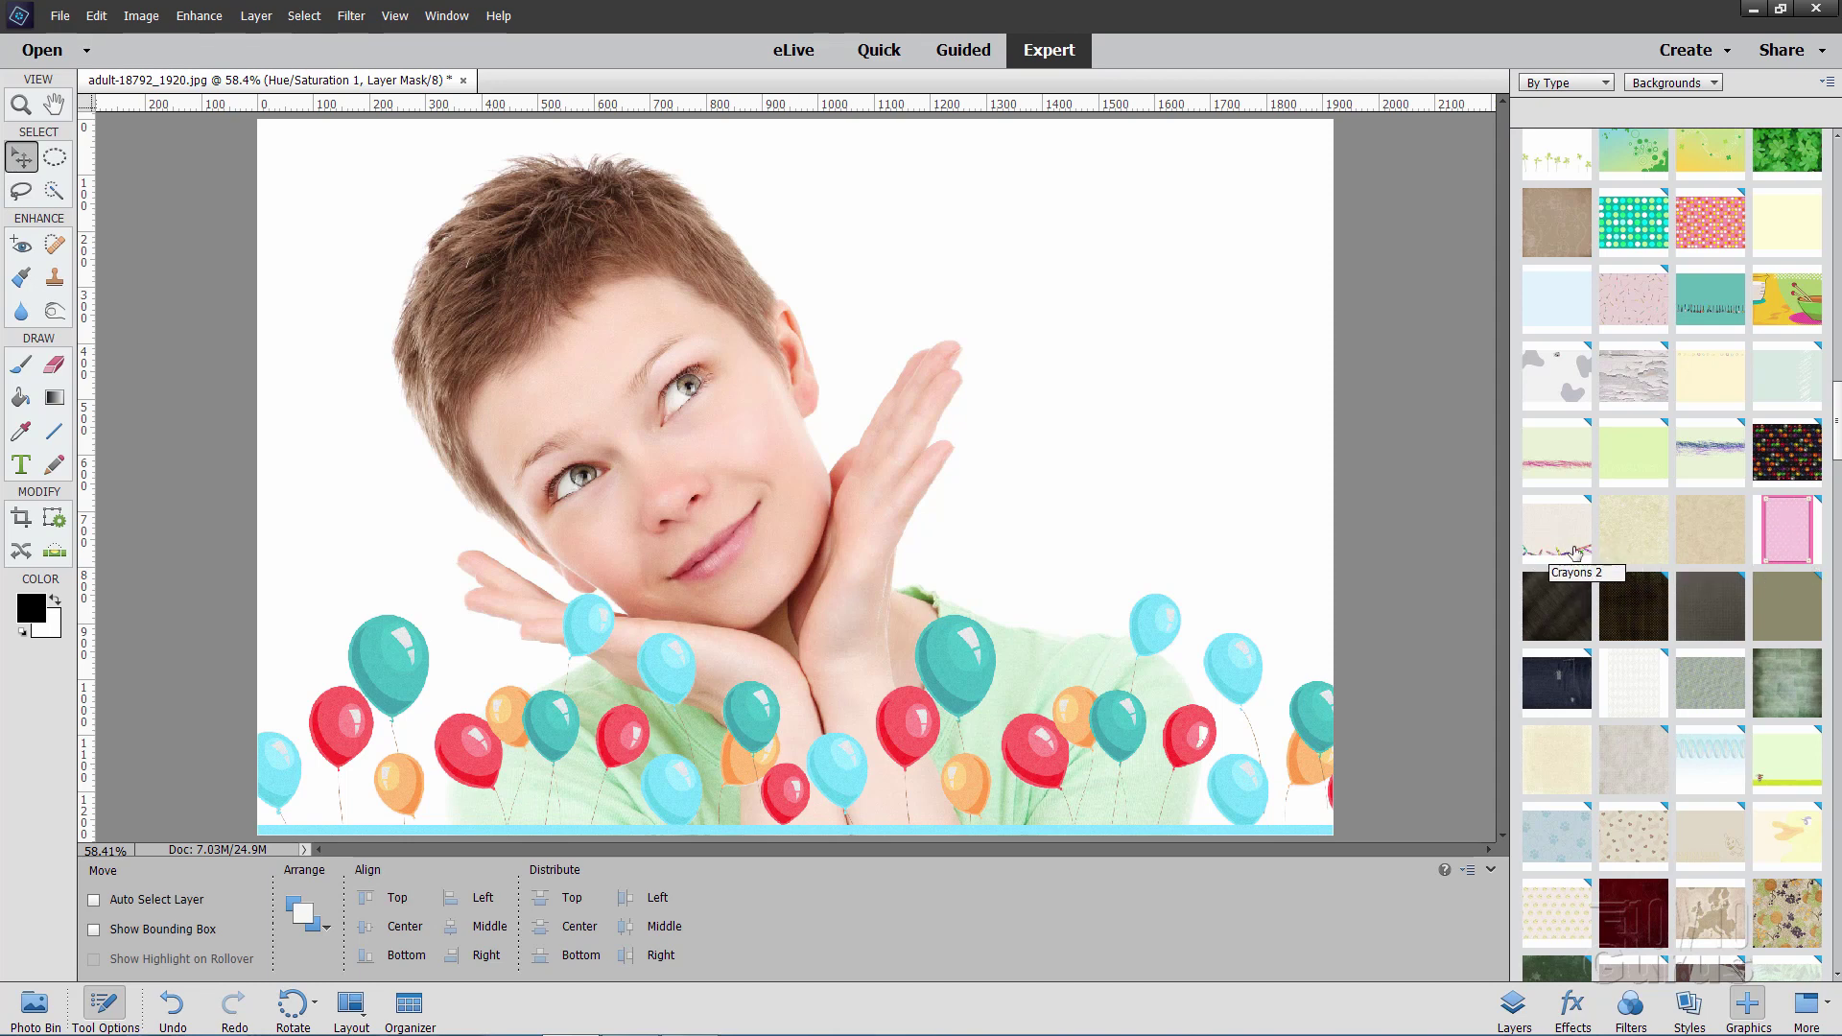
scroll(1641, 459, "down", 2)
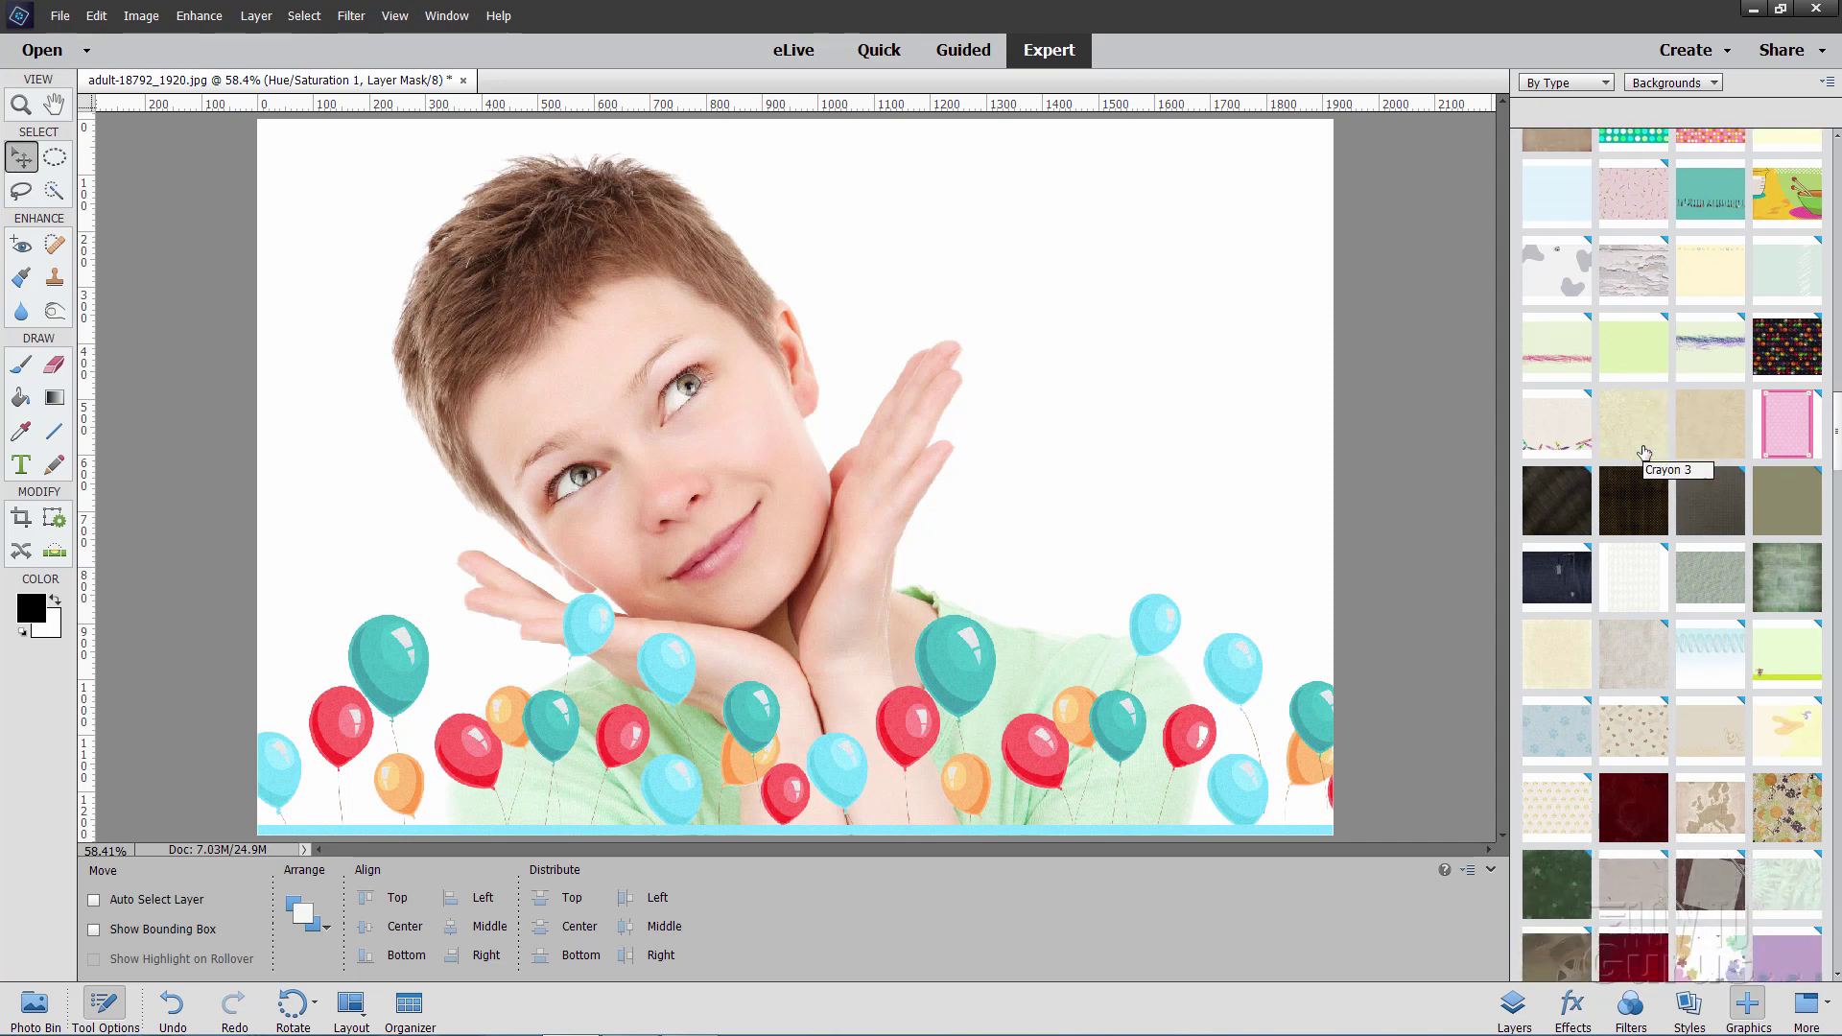
scroll(1644, 453, "down", 6)
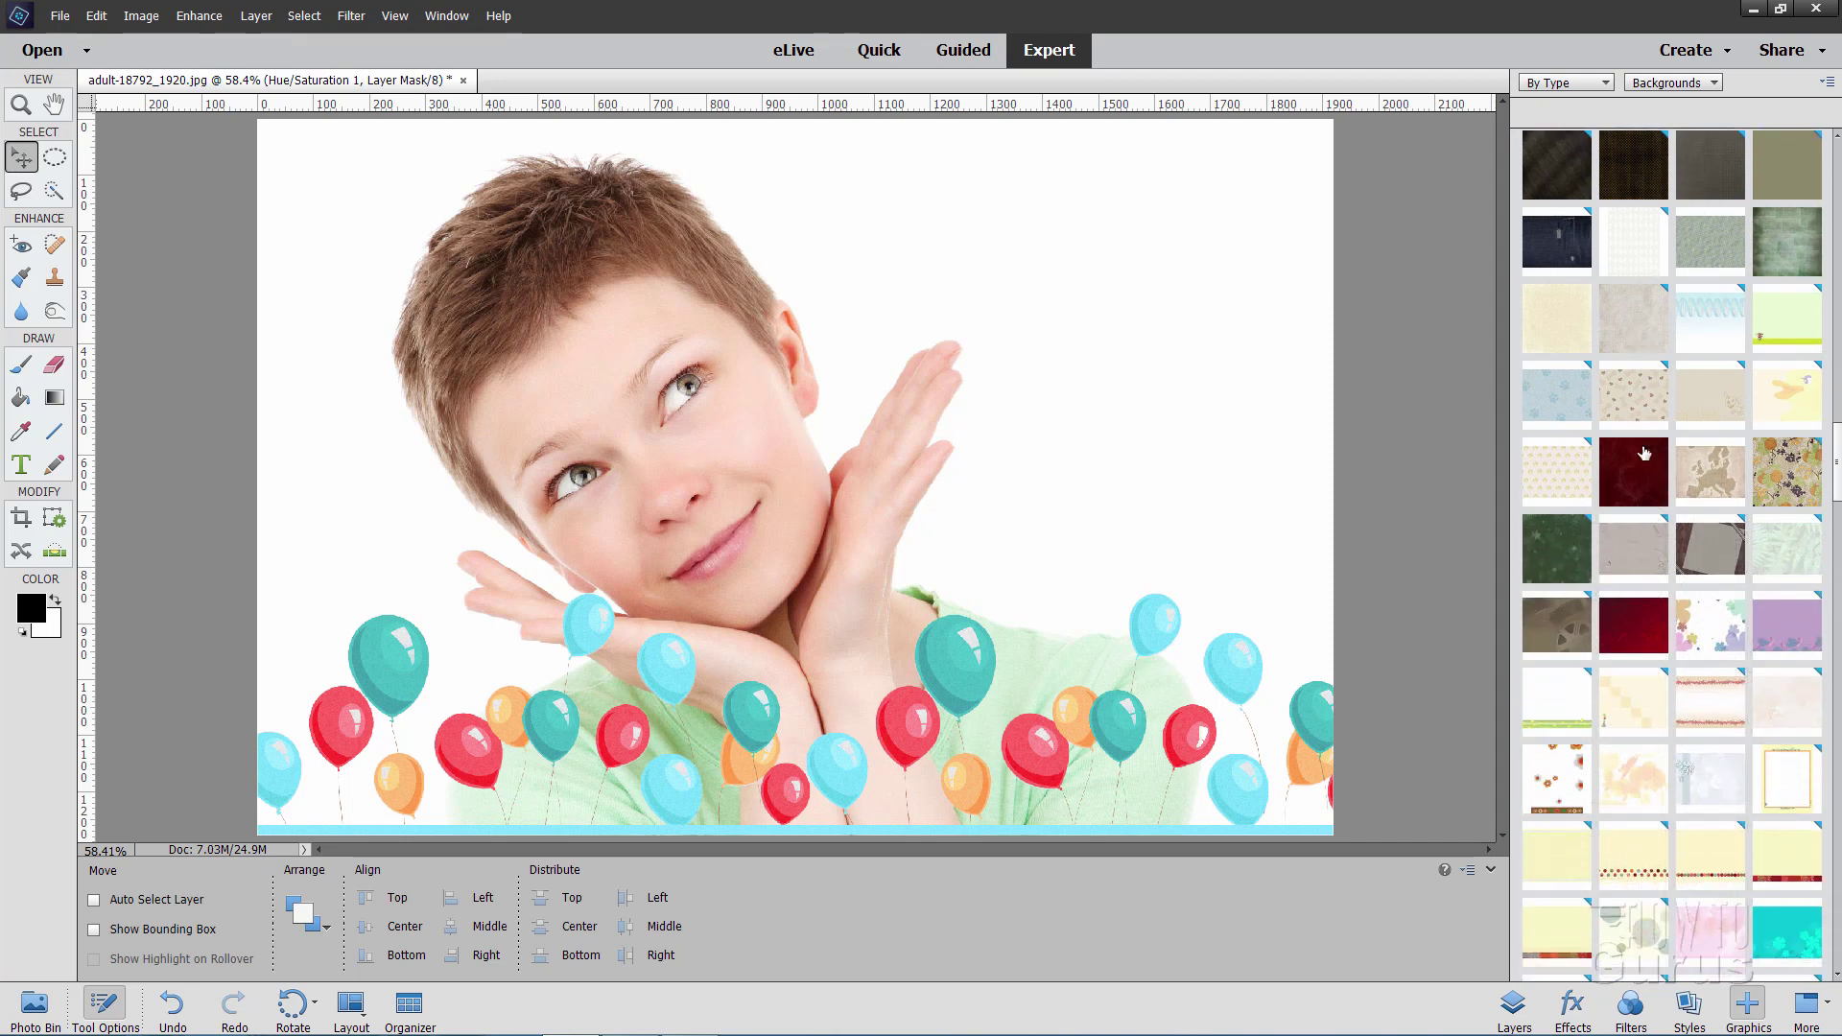
scroll(1643, 453, "down", 3)
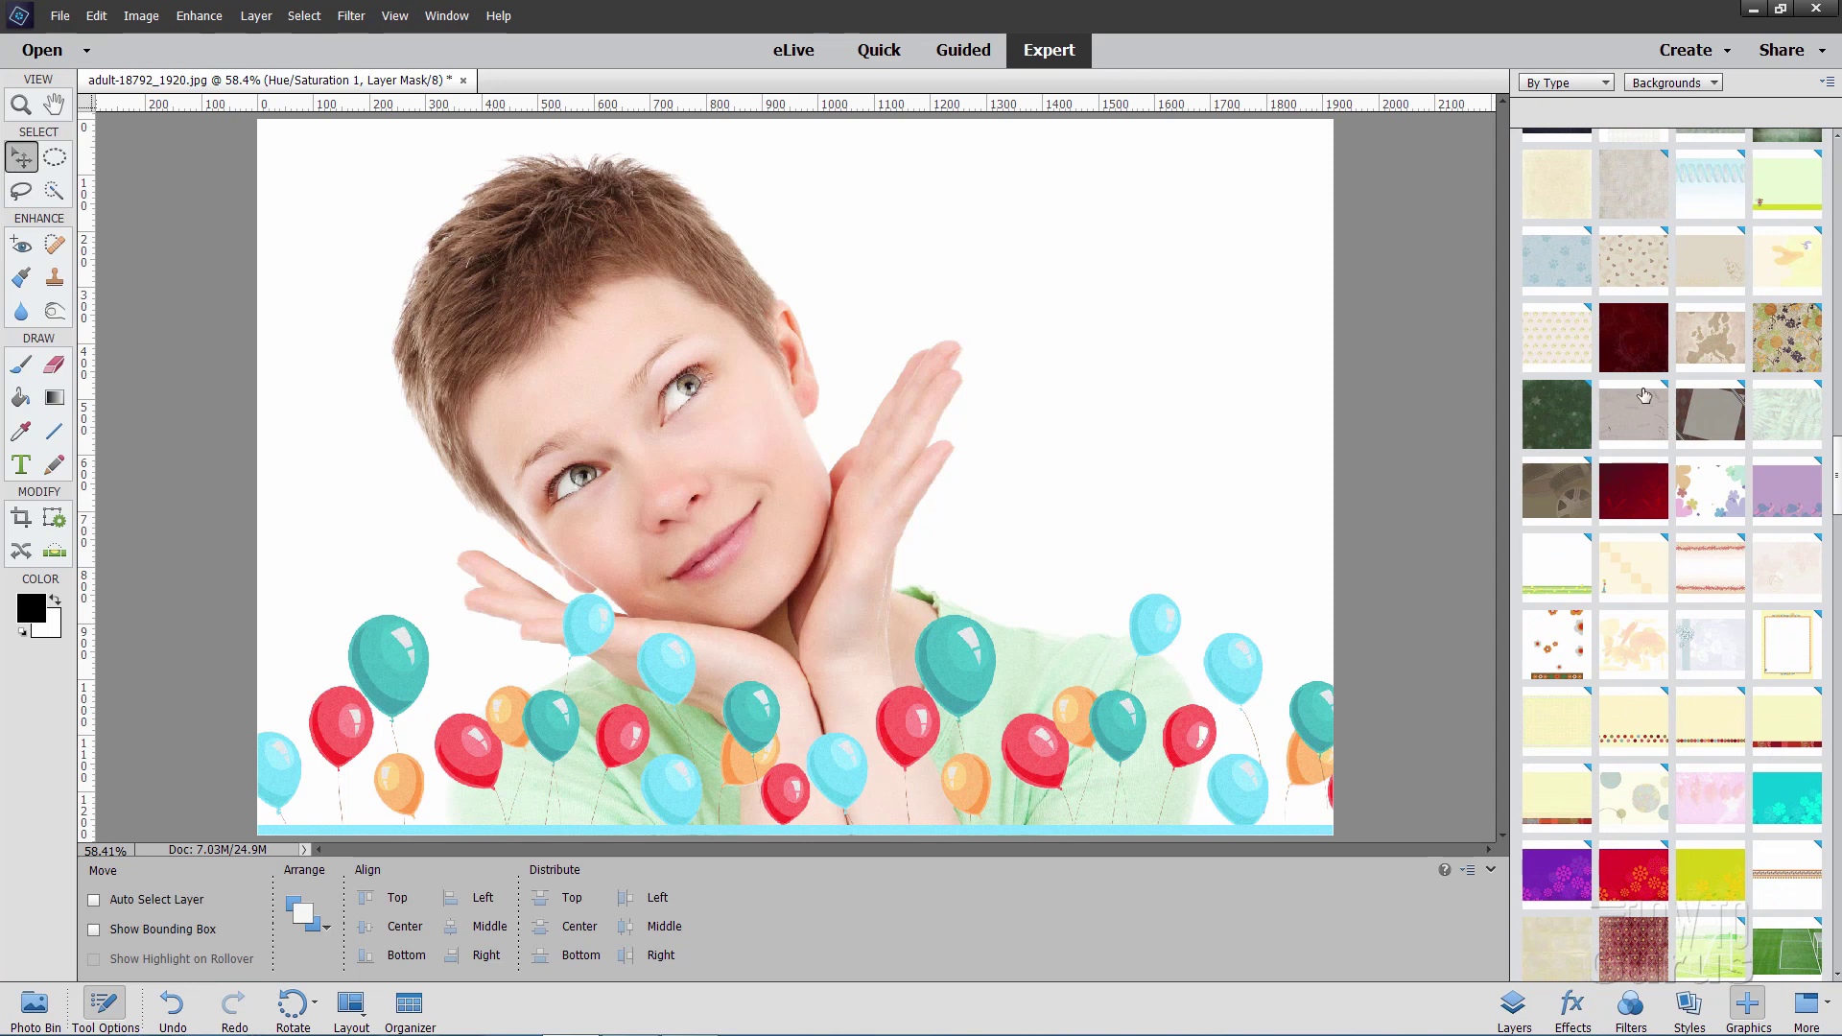
scroll(1644, 396, "down", 1)
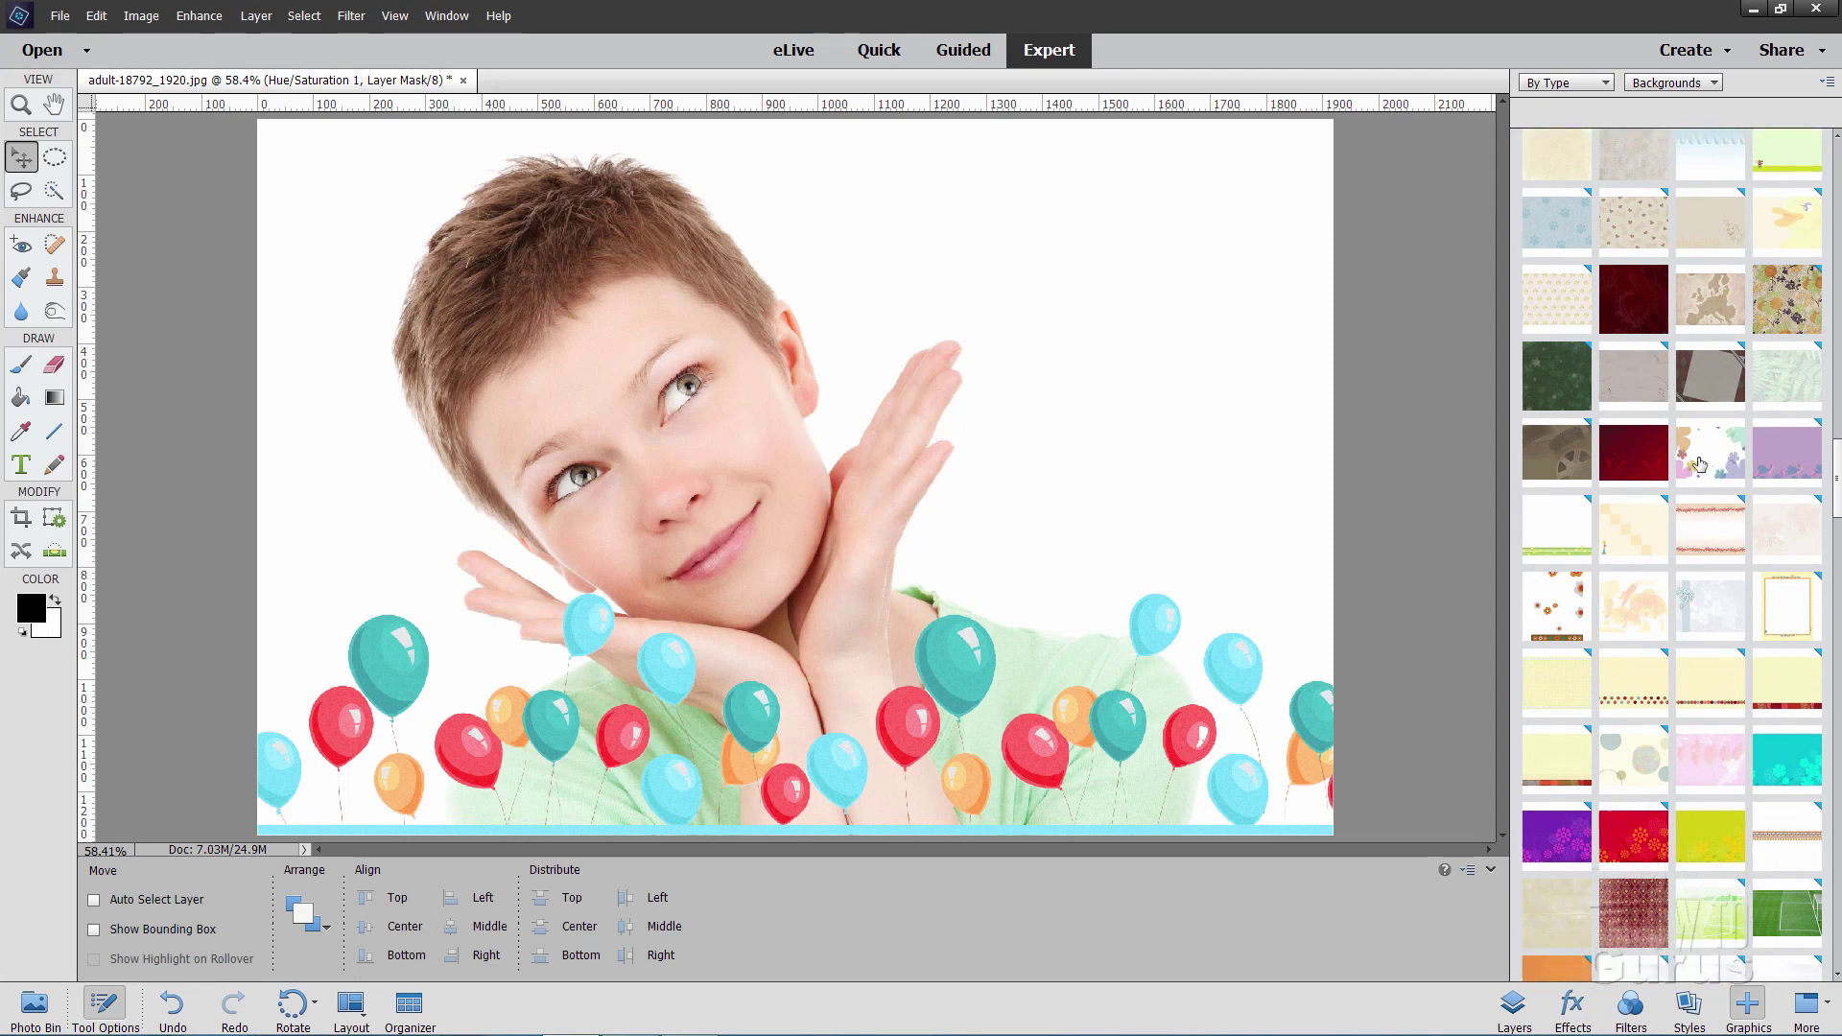
scroll(1612, 397, "down", 2)
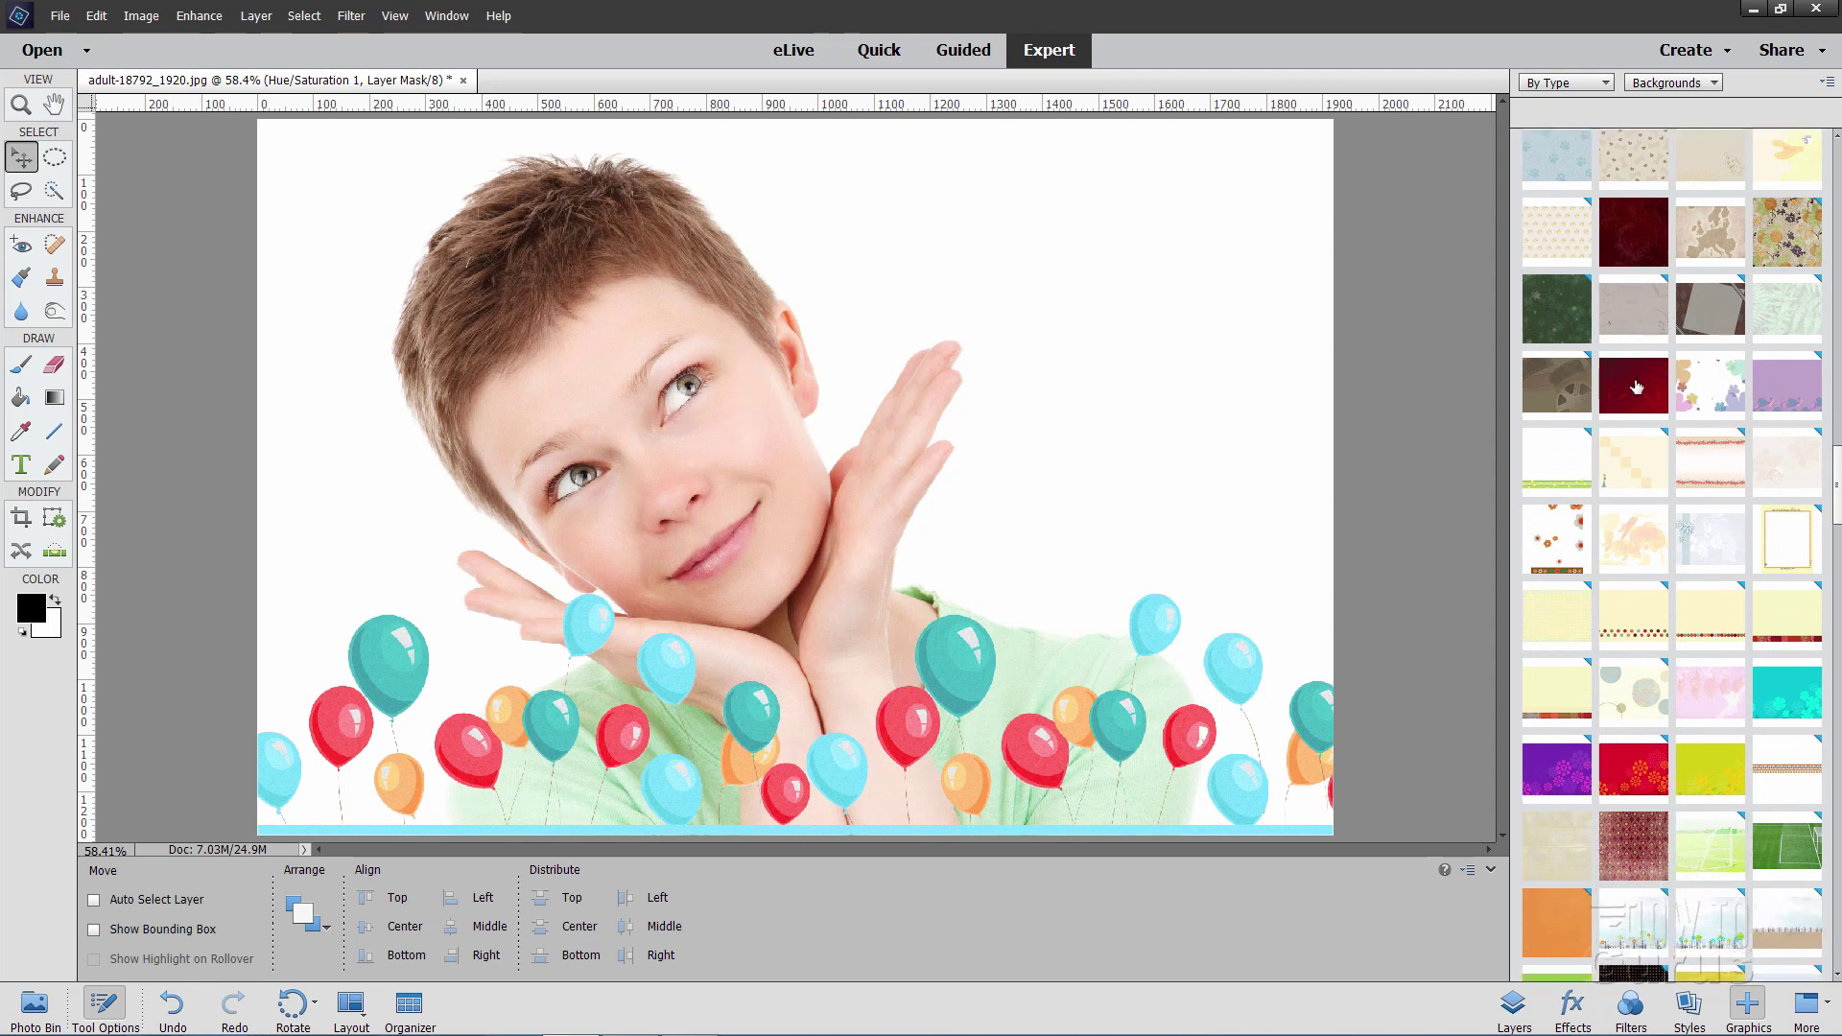
scroll(1636, 386, "down", 1)
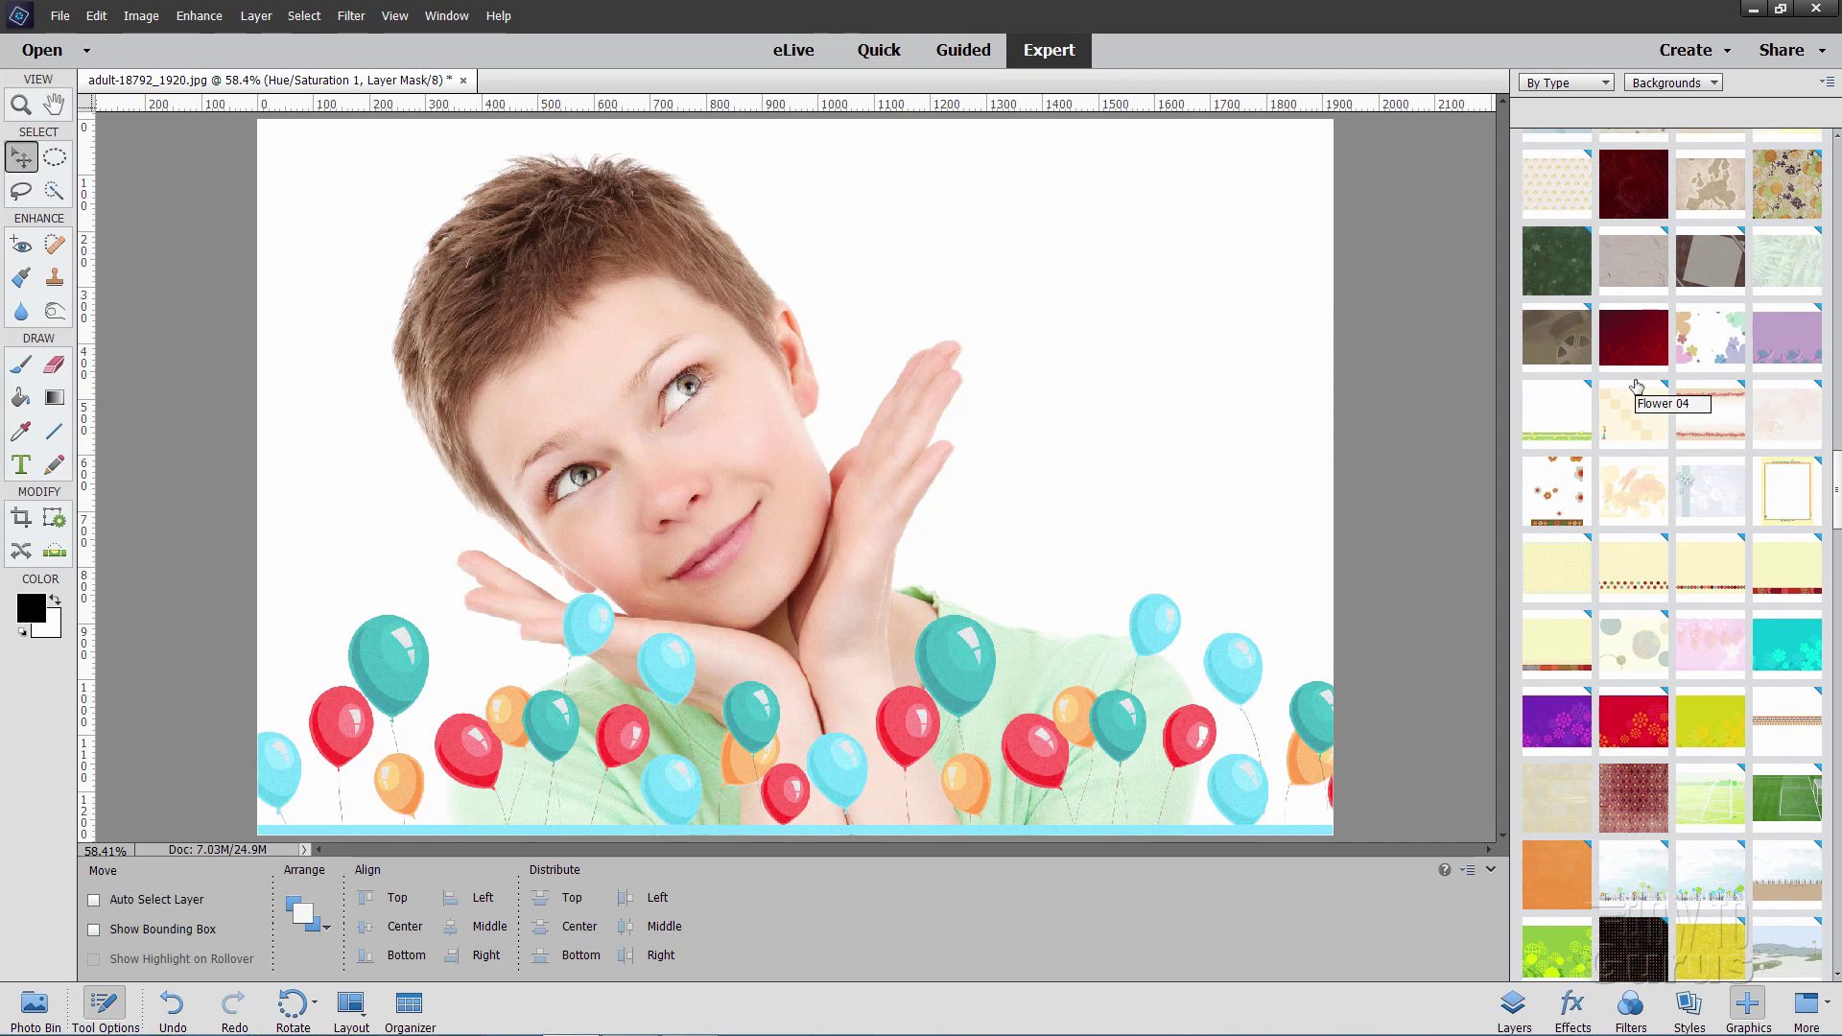